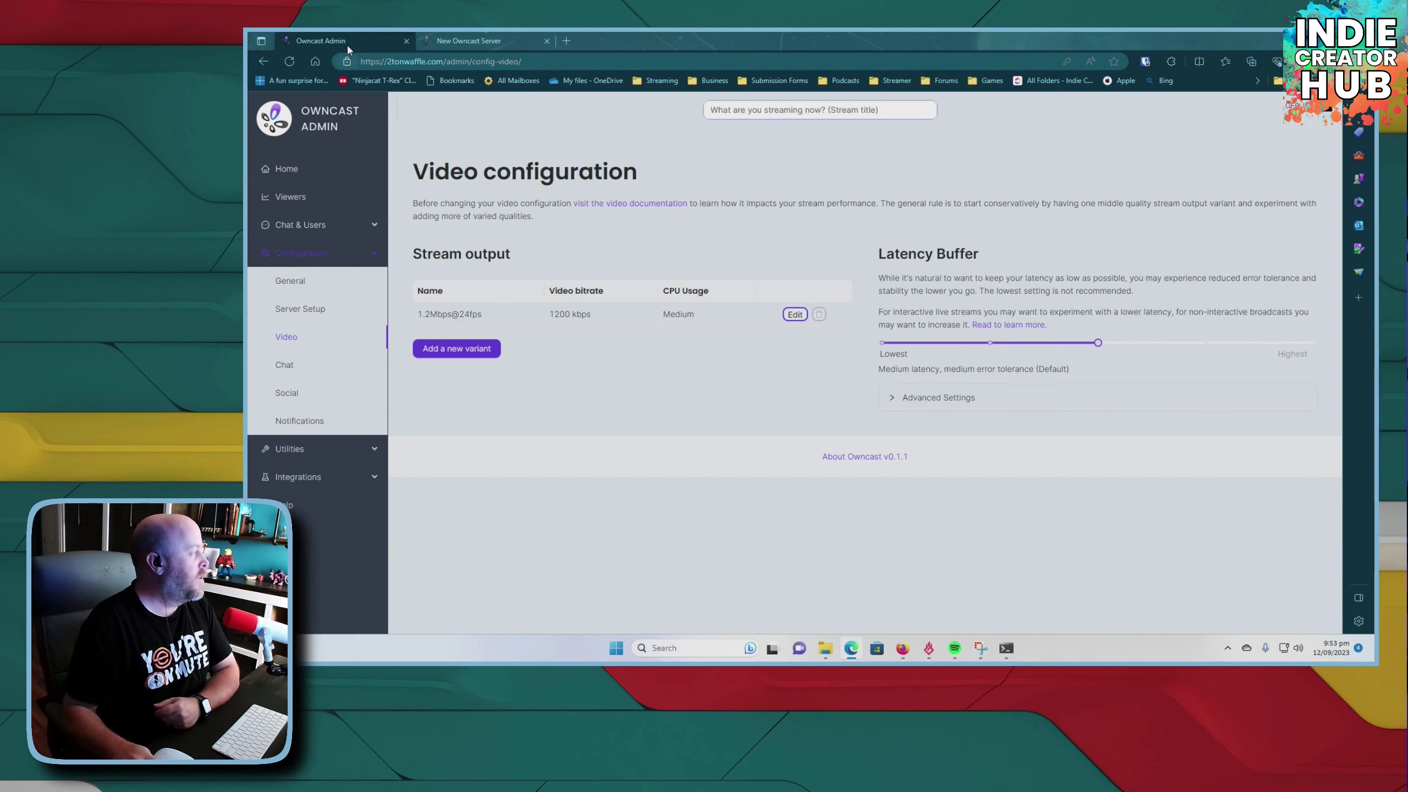
- Examine the new Owncast server's offline page, switch to Firefox and review the live Indie Creator Hub stream page and its About content
left_click(480, 44)
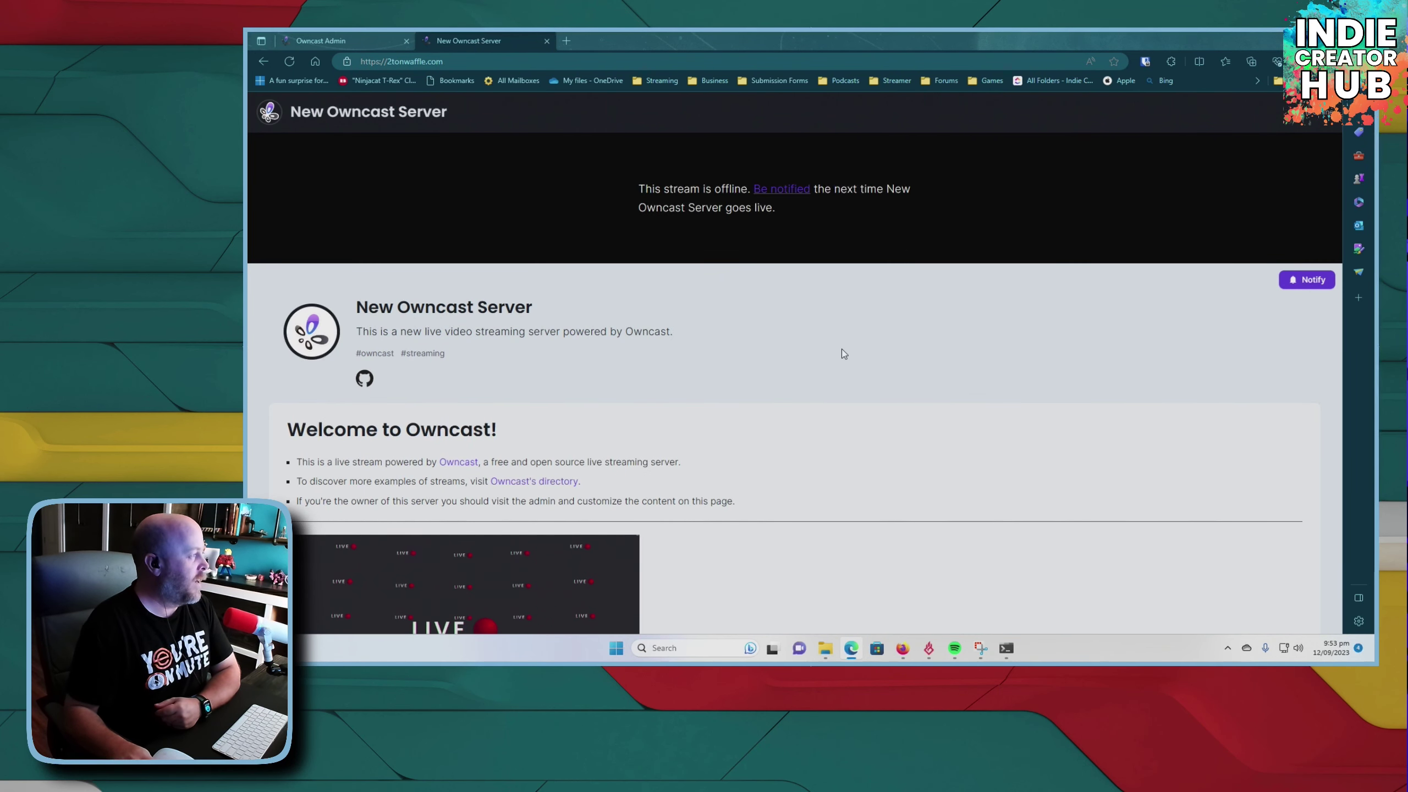
left_click(903, 648)
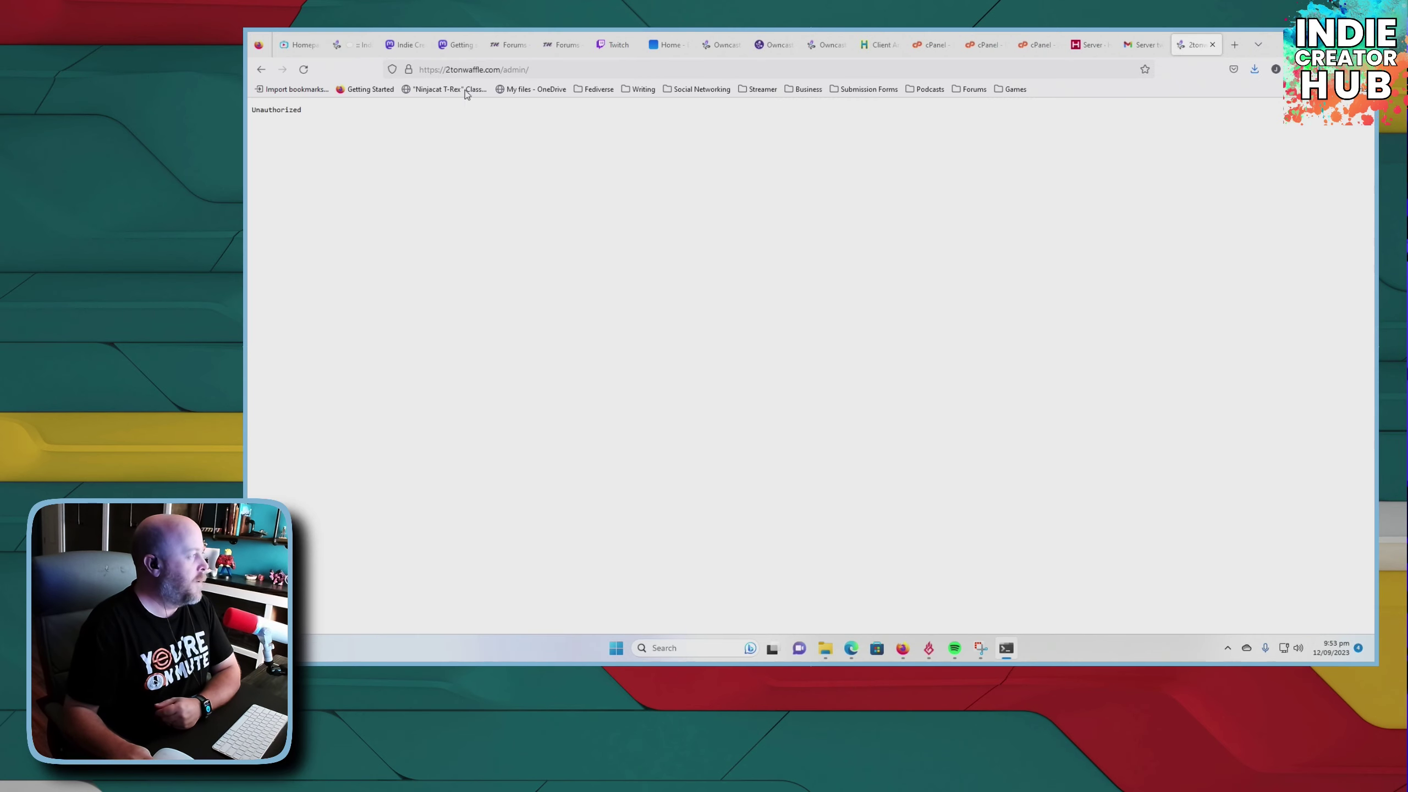
left_click(349, 45)
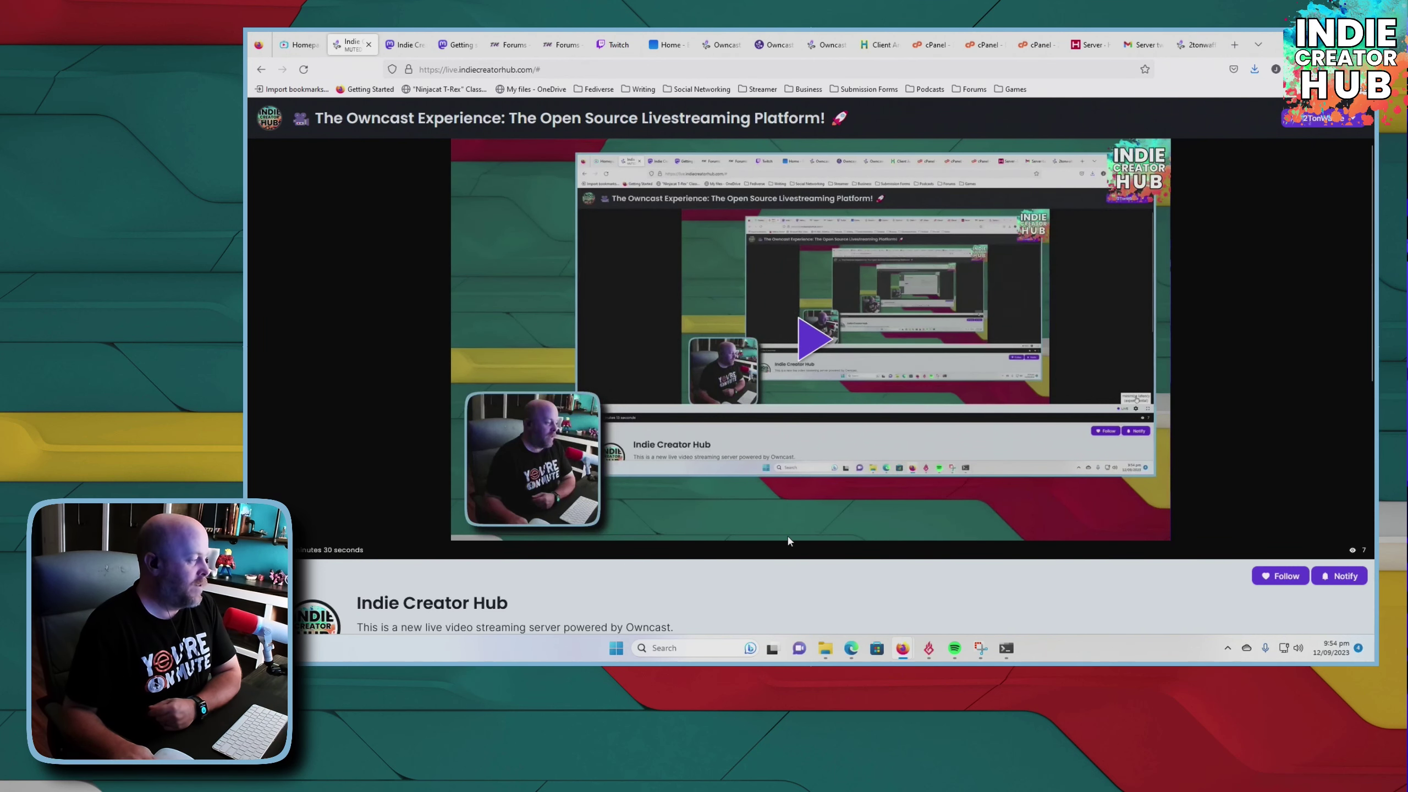
scroll(790, 537, "down", 6)
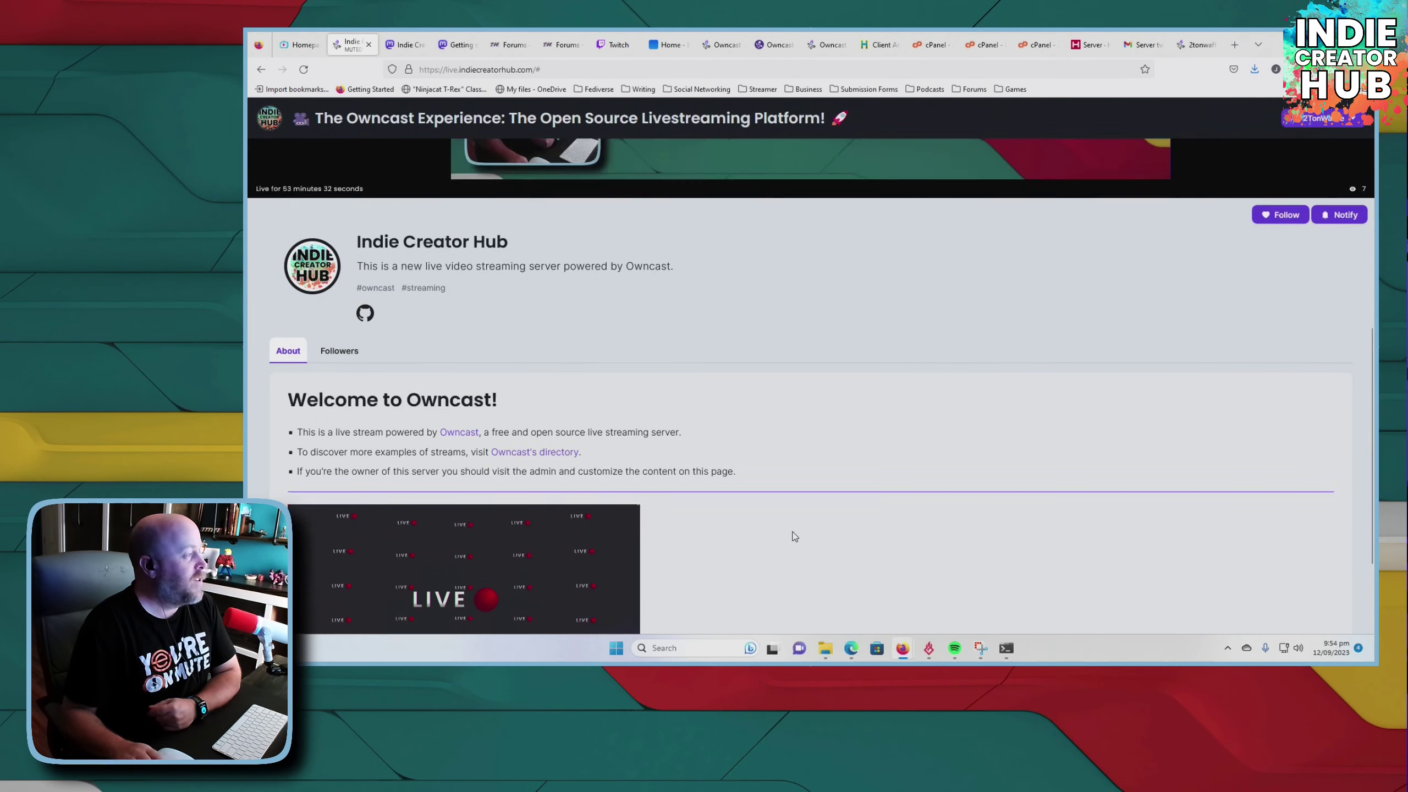
scroll(794, 535, "up", 6)
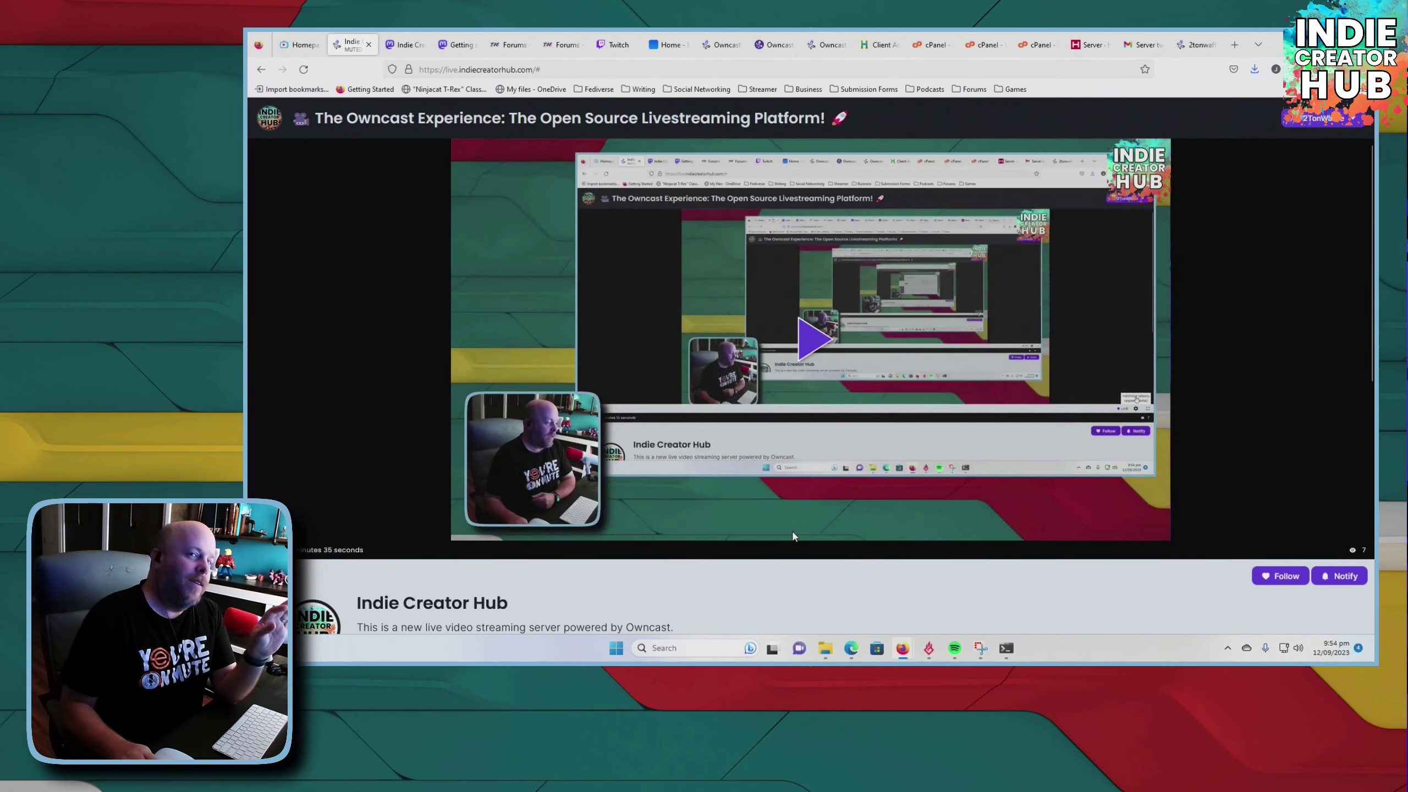
scroll(793, 533, "down", 8)
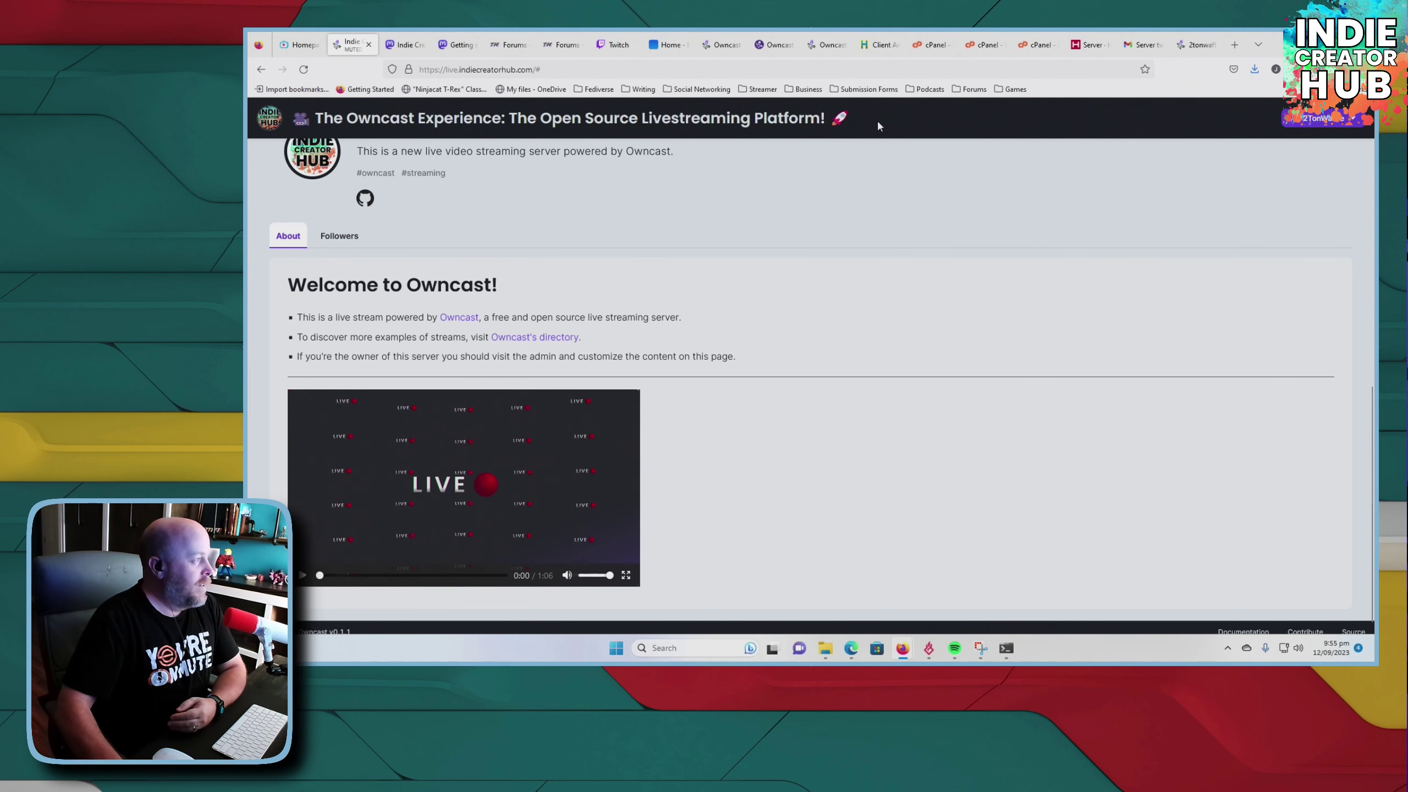
- Open the general configuration page in the Owncast admin of live.indiecreatorhub.com
left_click(721, 44)
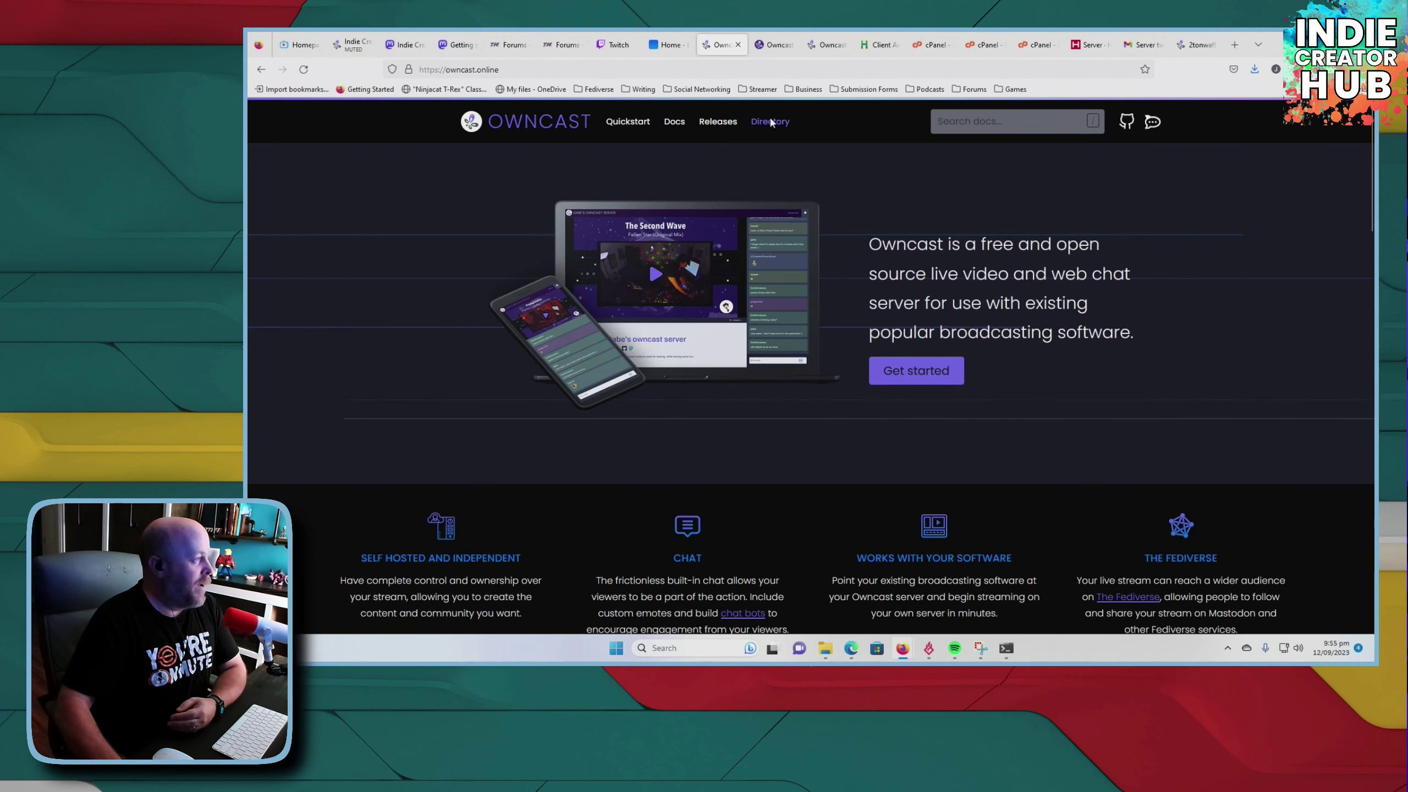
left_click(771, 47)
key("ctrl+9")
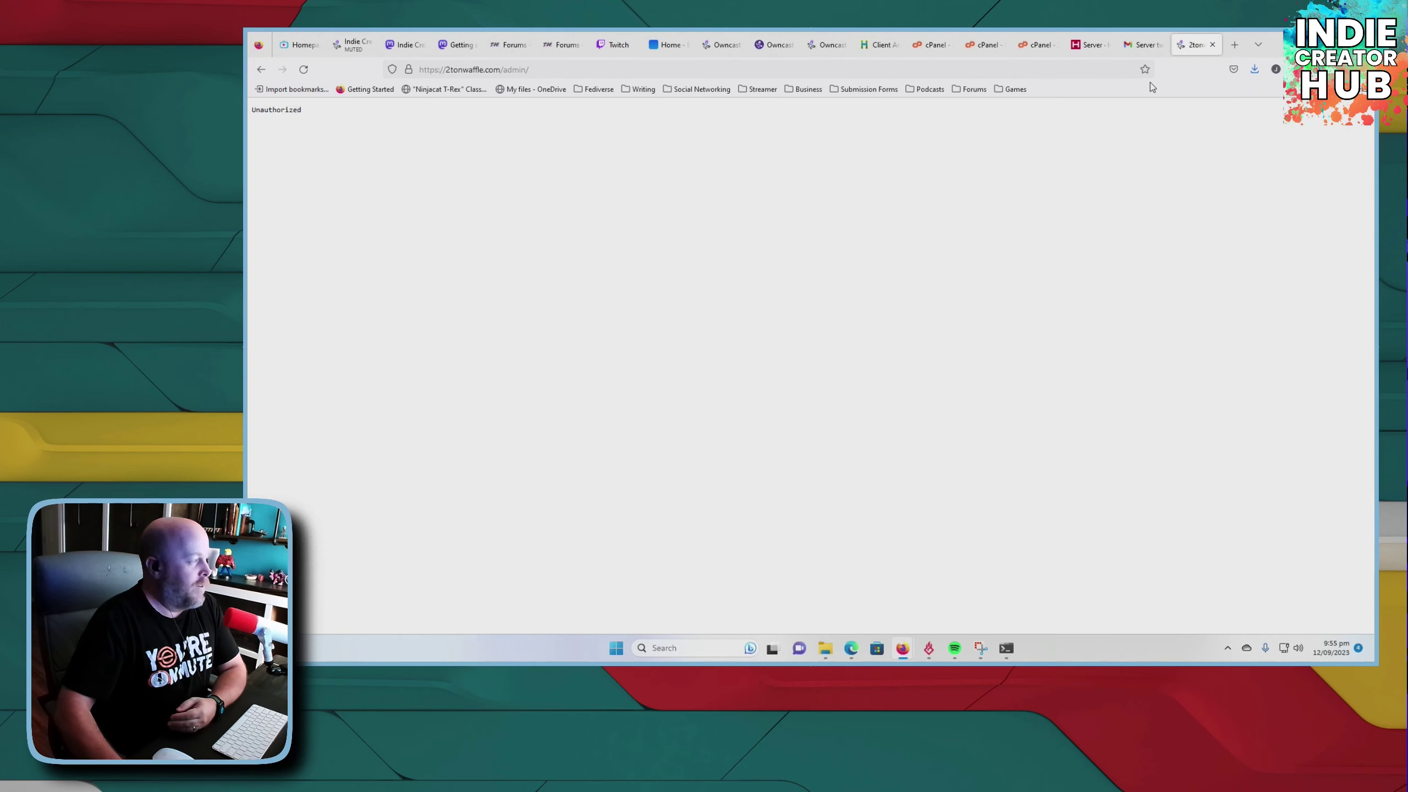
left_click(826, 48)
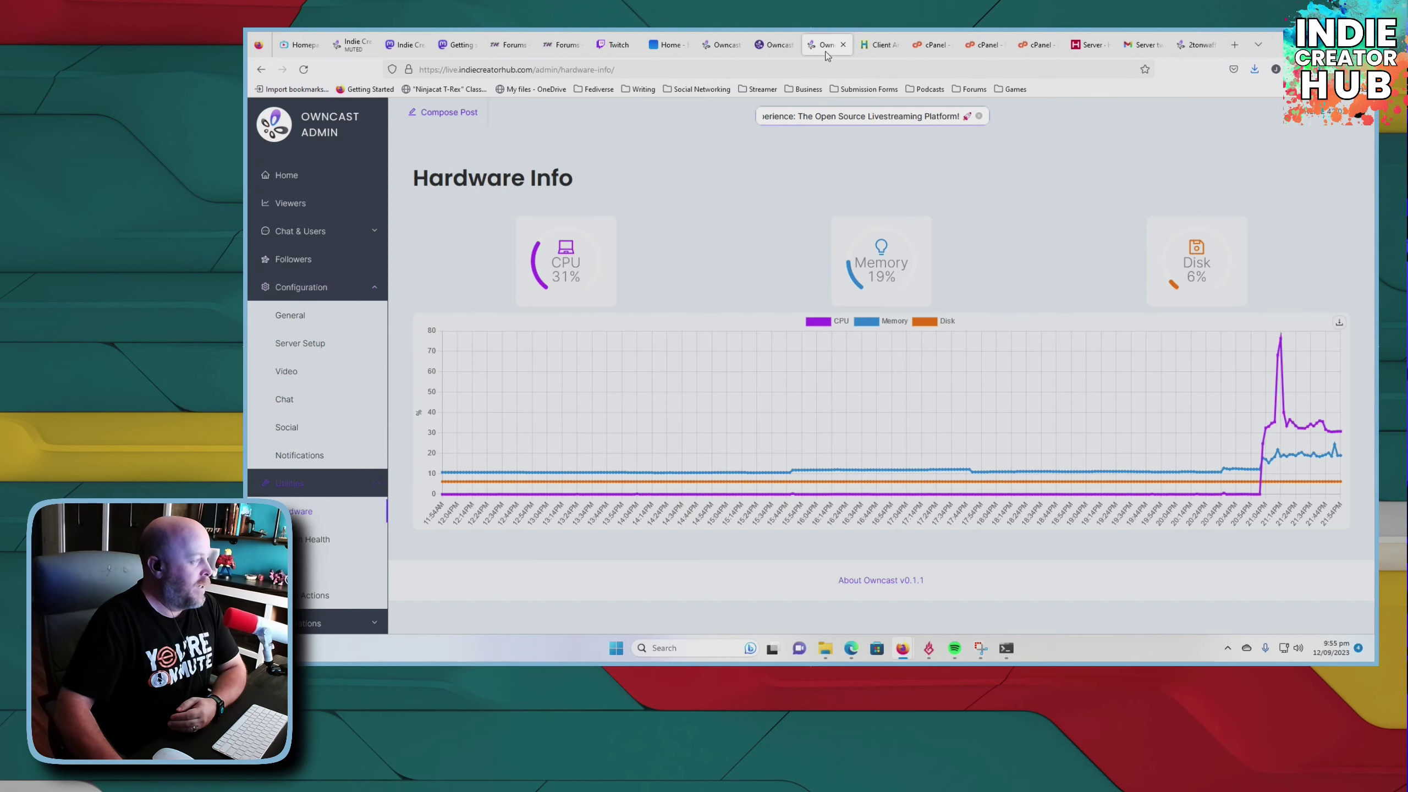
left_click(291, 205)
left_click(290, 315)
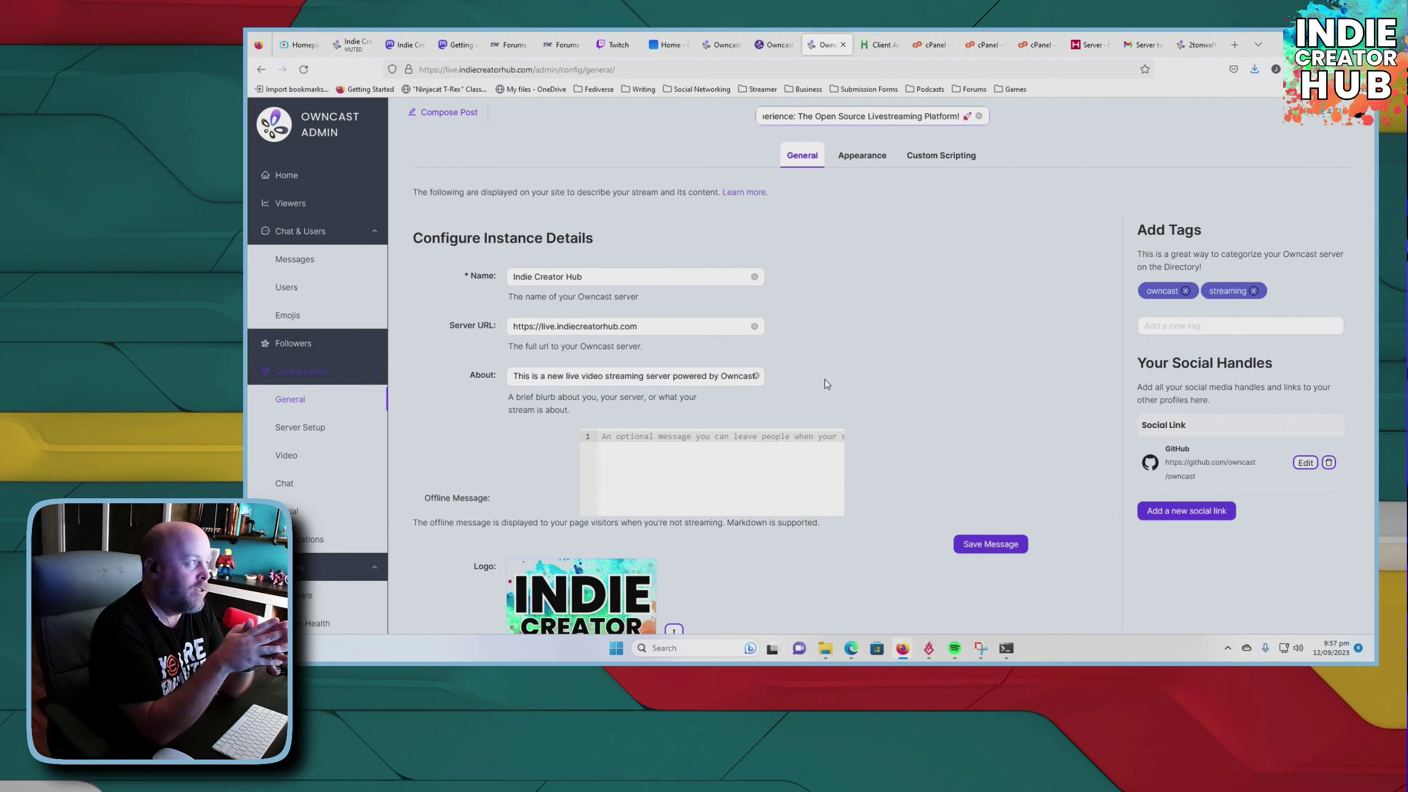
- Review the instance details and move the Owncast admin's browser tab directly beside the live stream page's tab
left_click(627, 382)
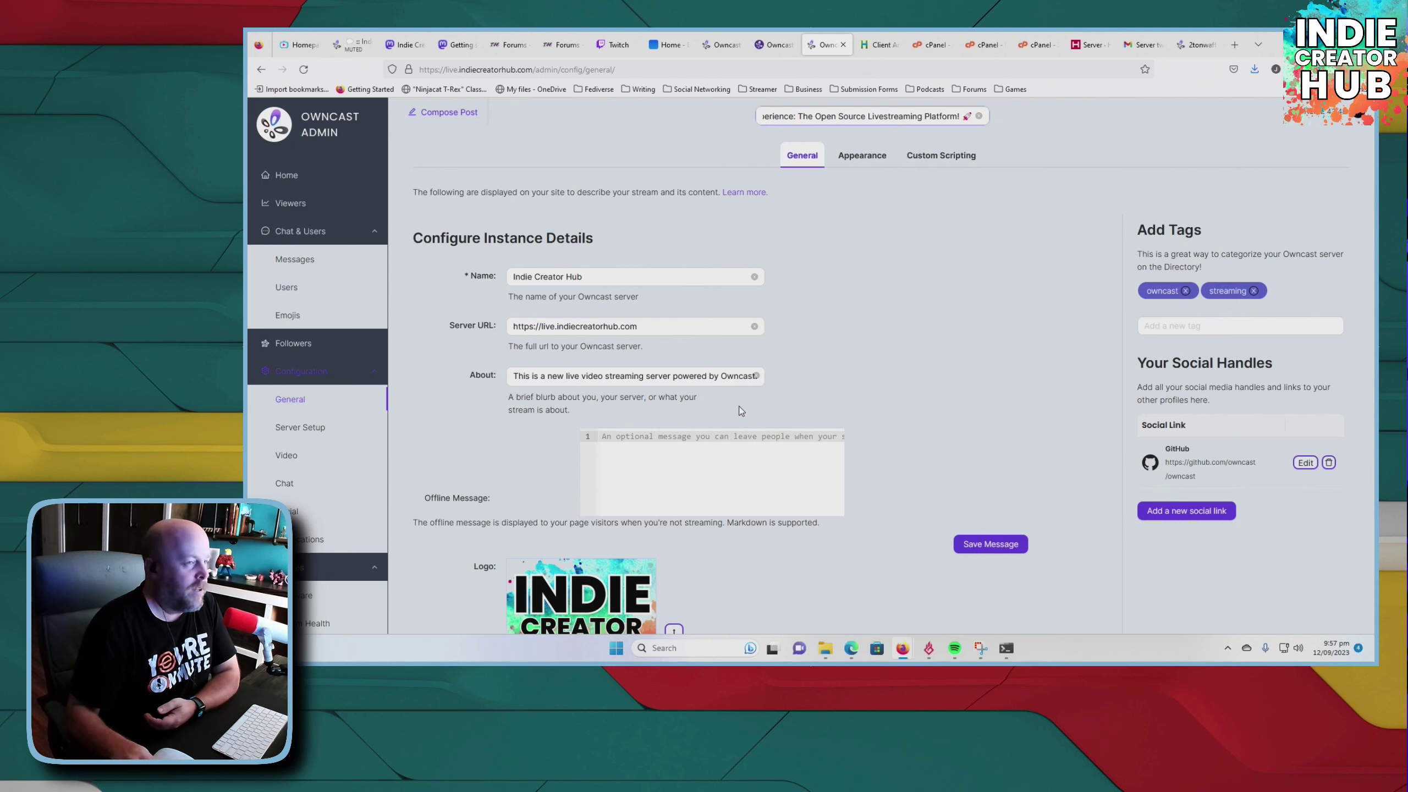
scroll(741, 410, "down", 2)
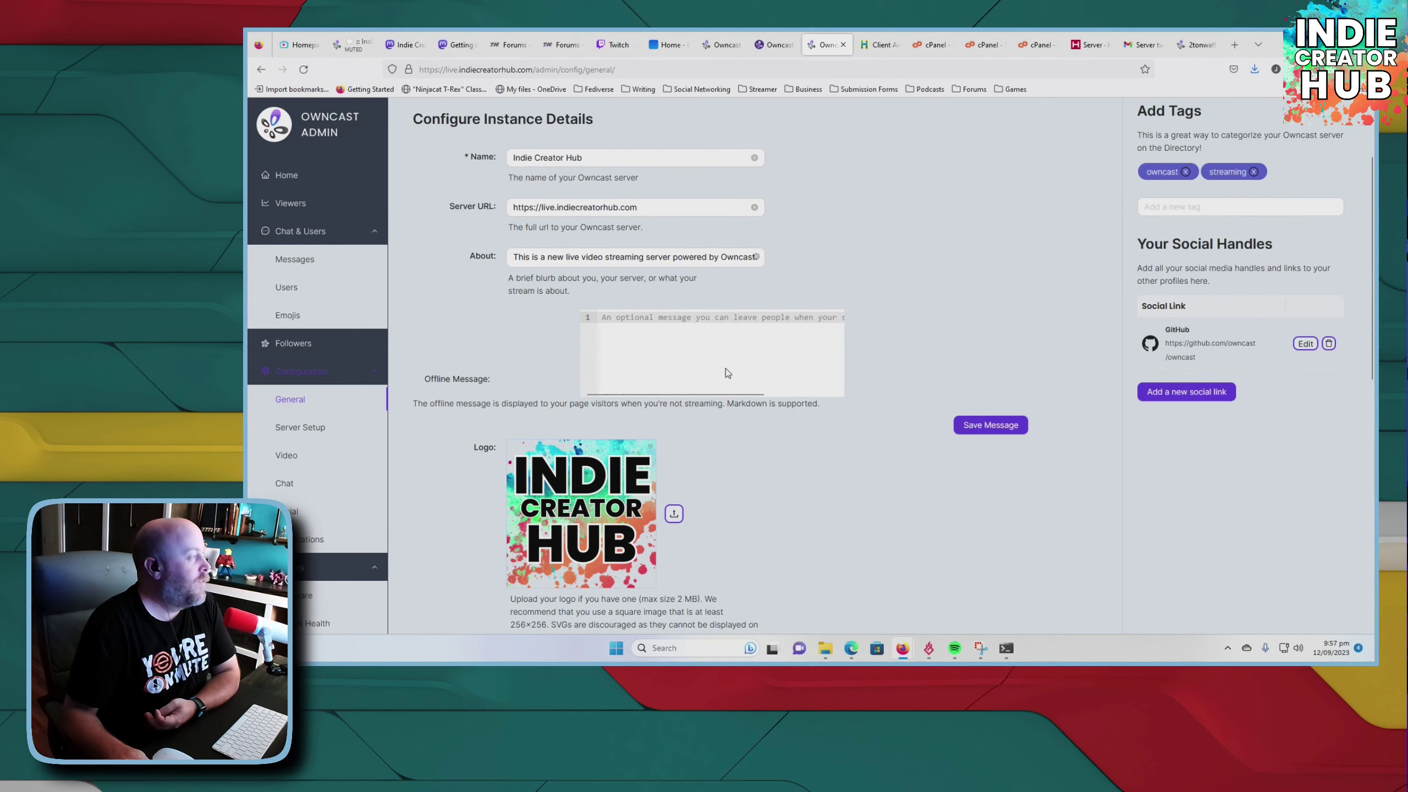
left_click_drag(821, 45, 367, 49)
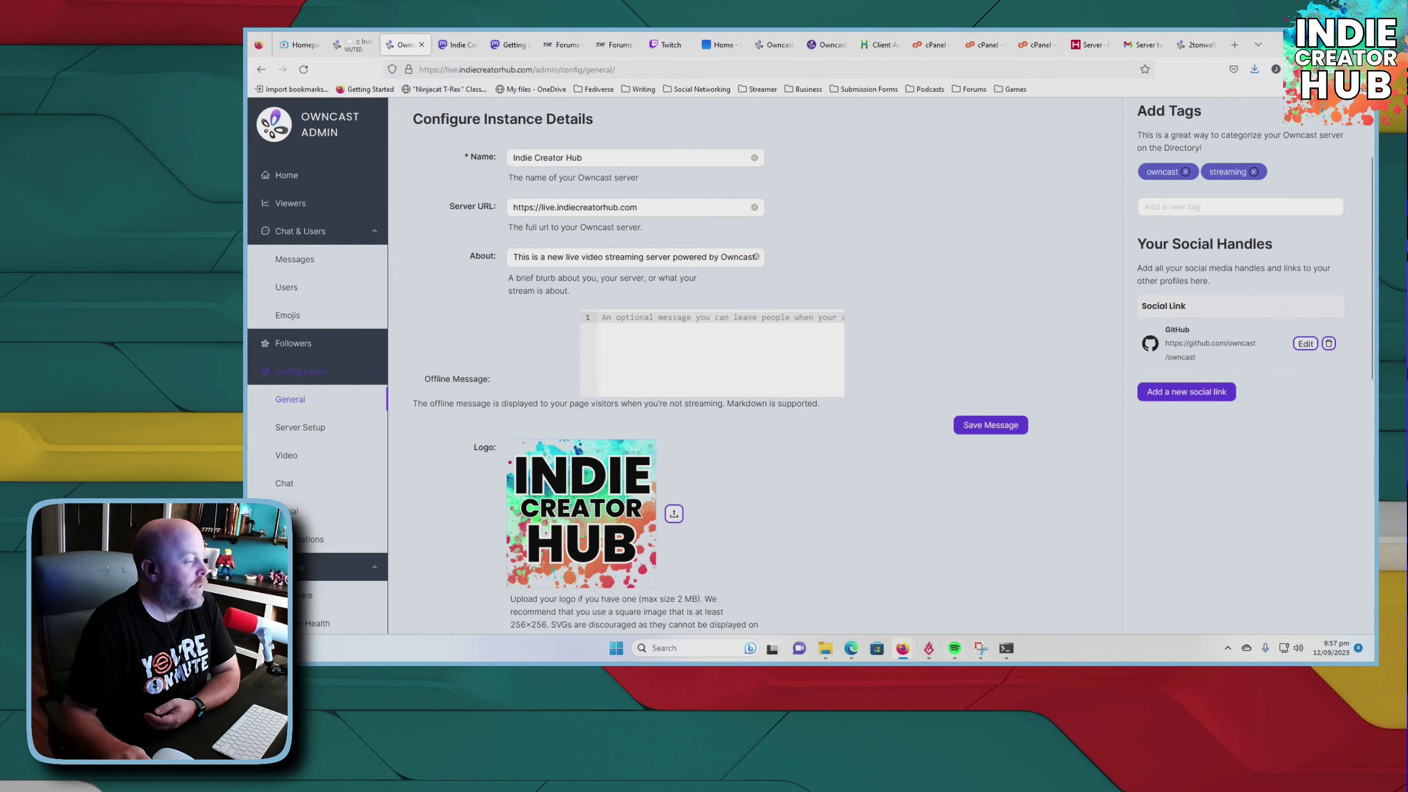
- Switch to Edge to examine the new server's offline message and browser notification prompt, dismiss the prompt and return to the Firefox admin
left_click(850, 648)
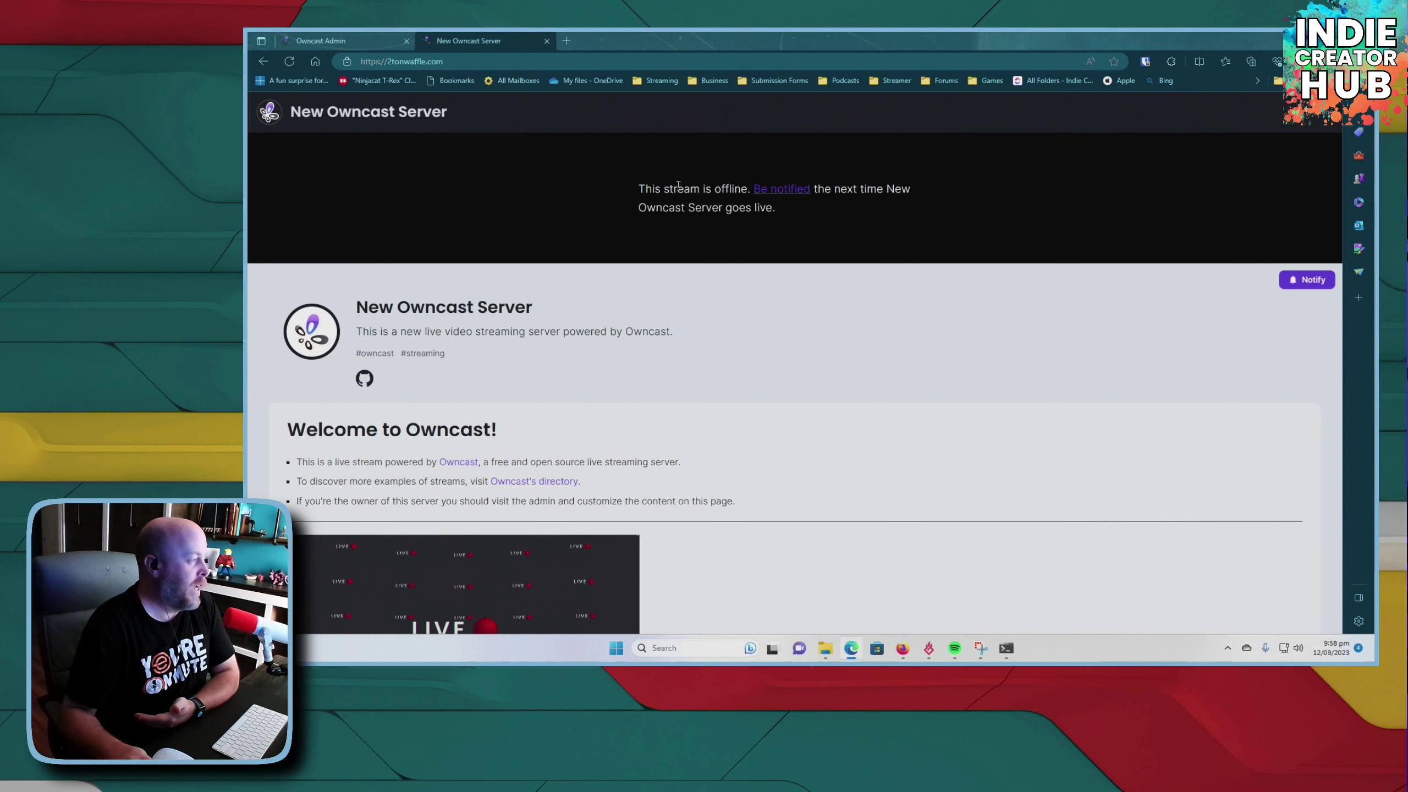
left_click(780, 192)
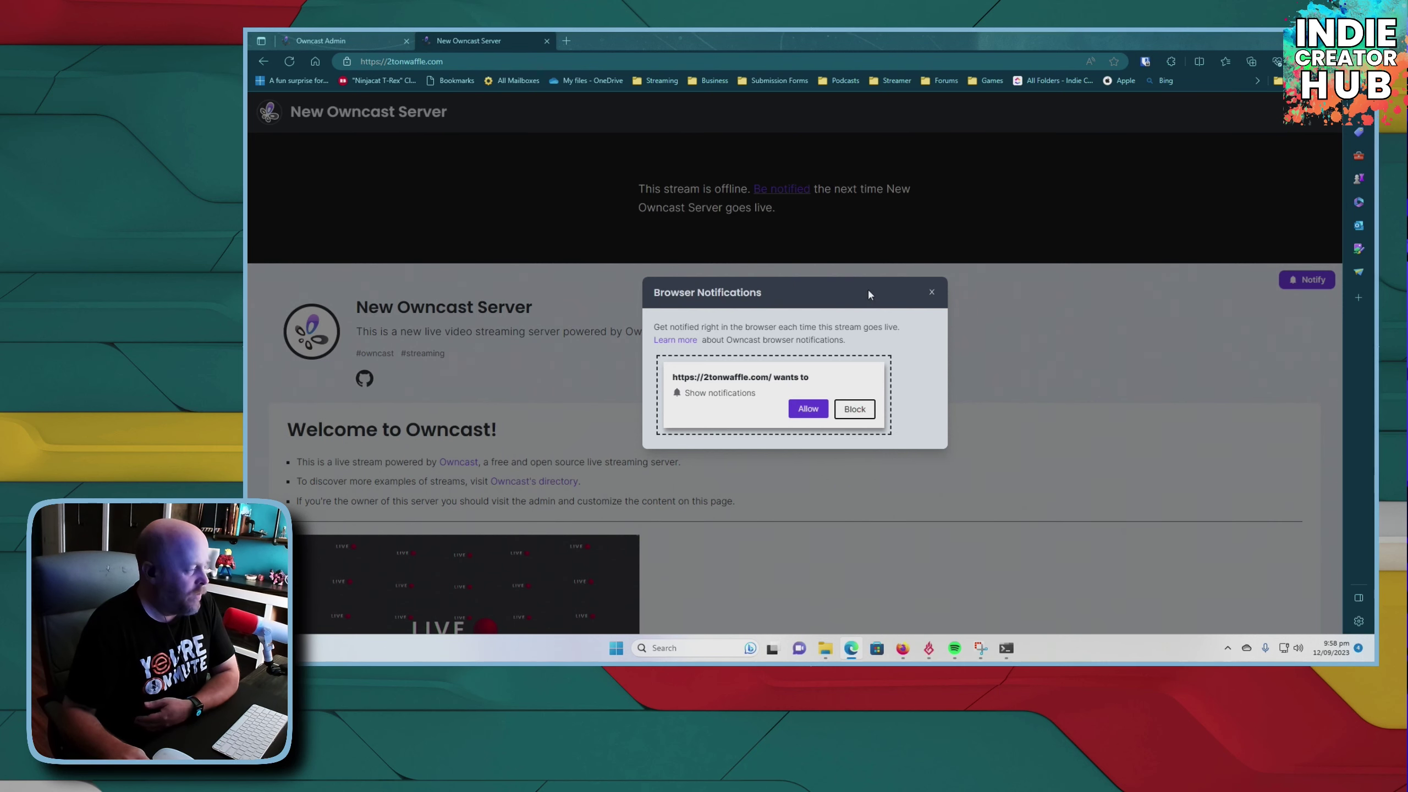
left_click(932, 292)
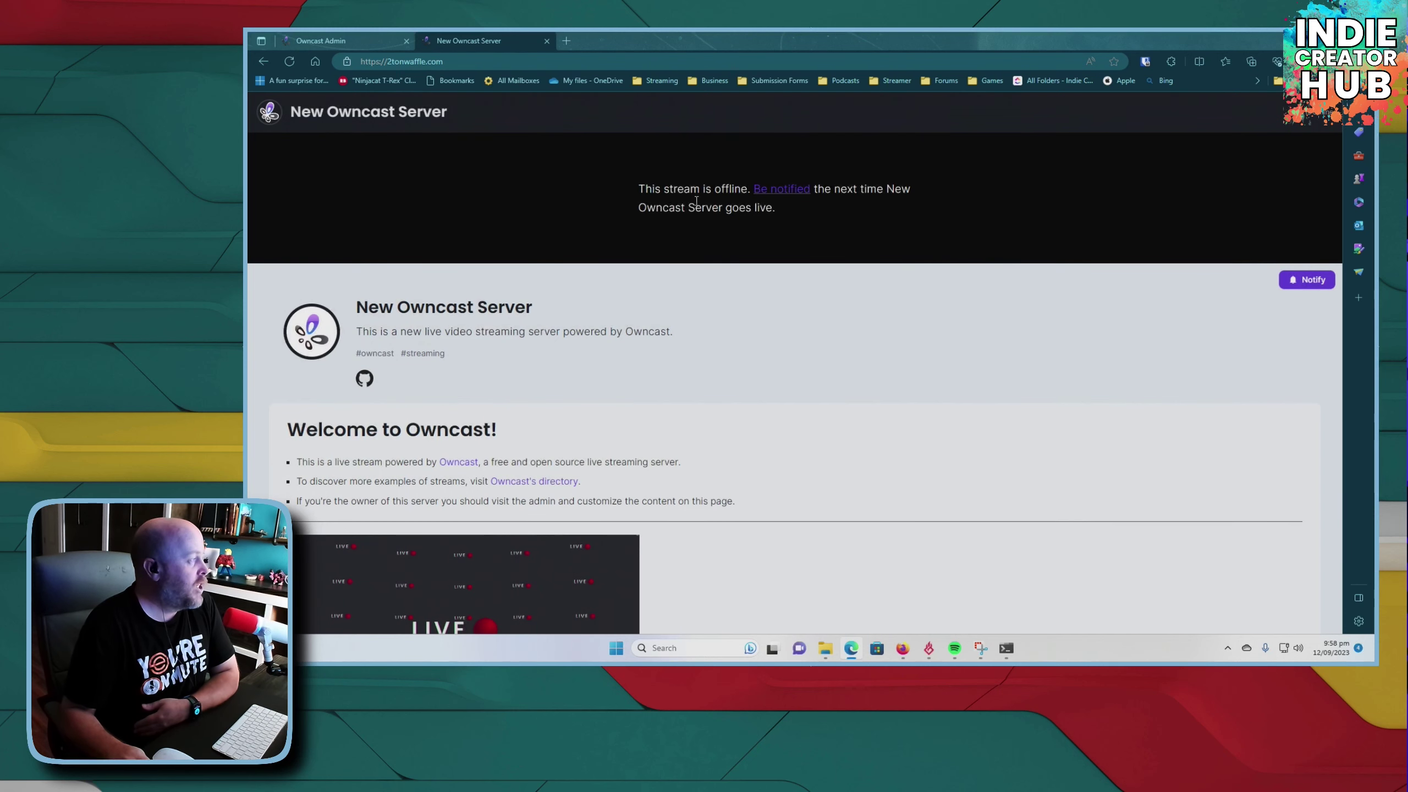
key("alt+Tab")
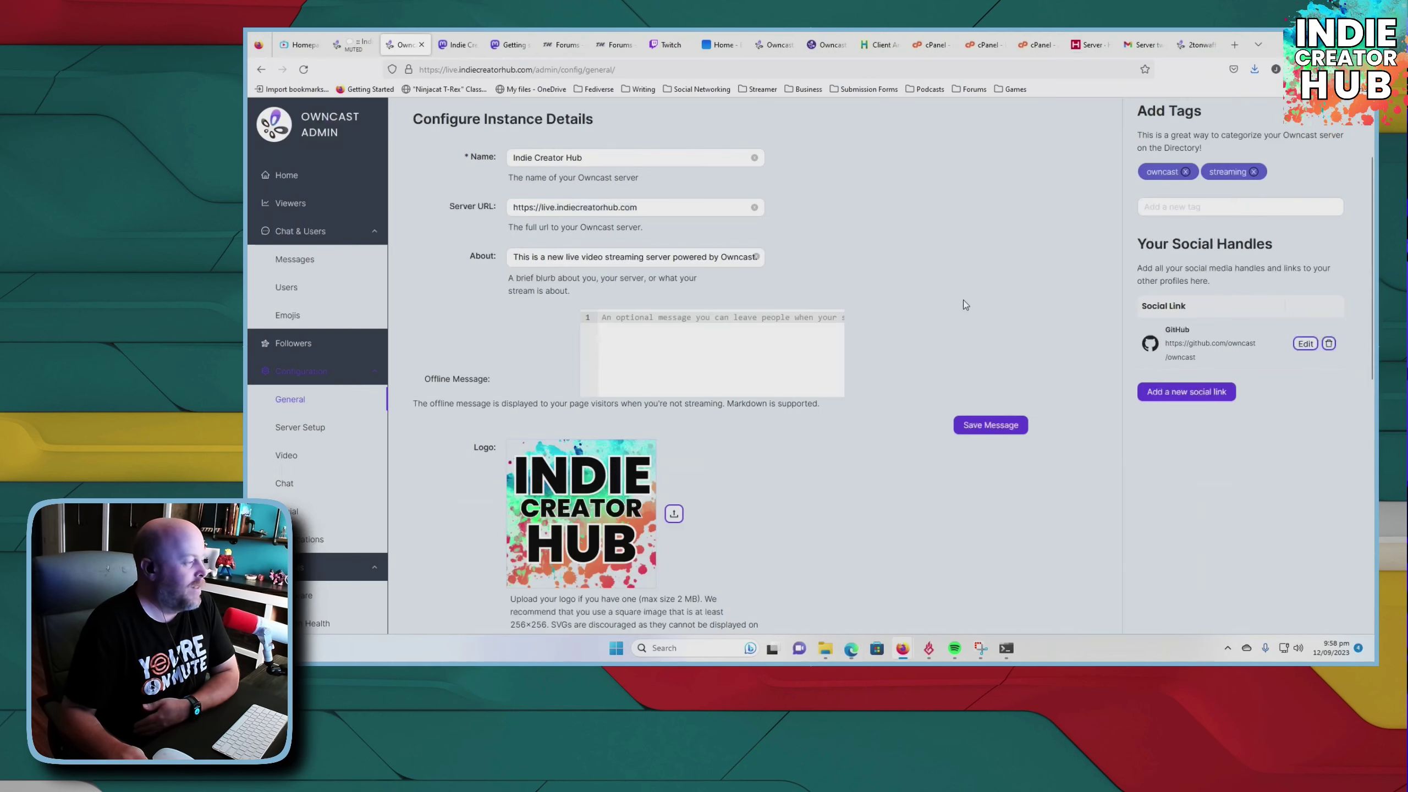
- Enter "Howdy" as the offline message and clear the text again
left_click(628, 321)
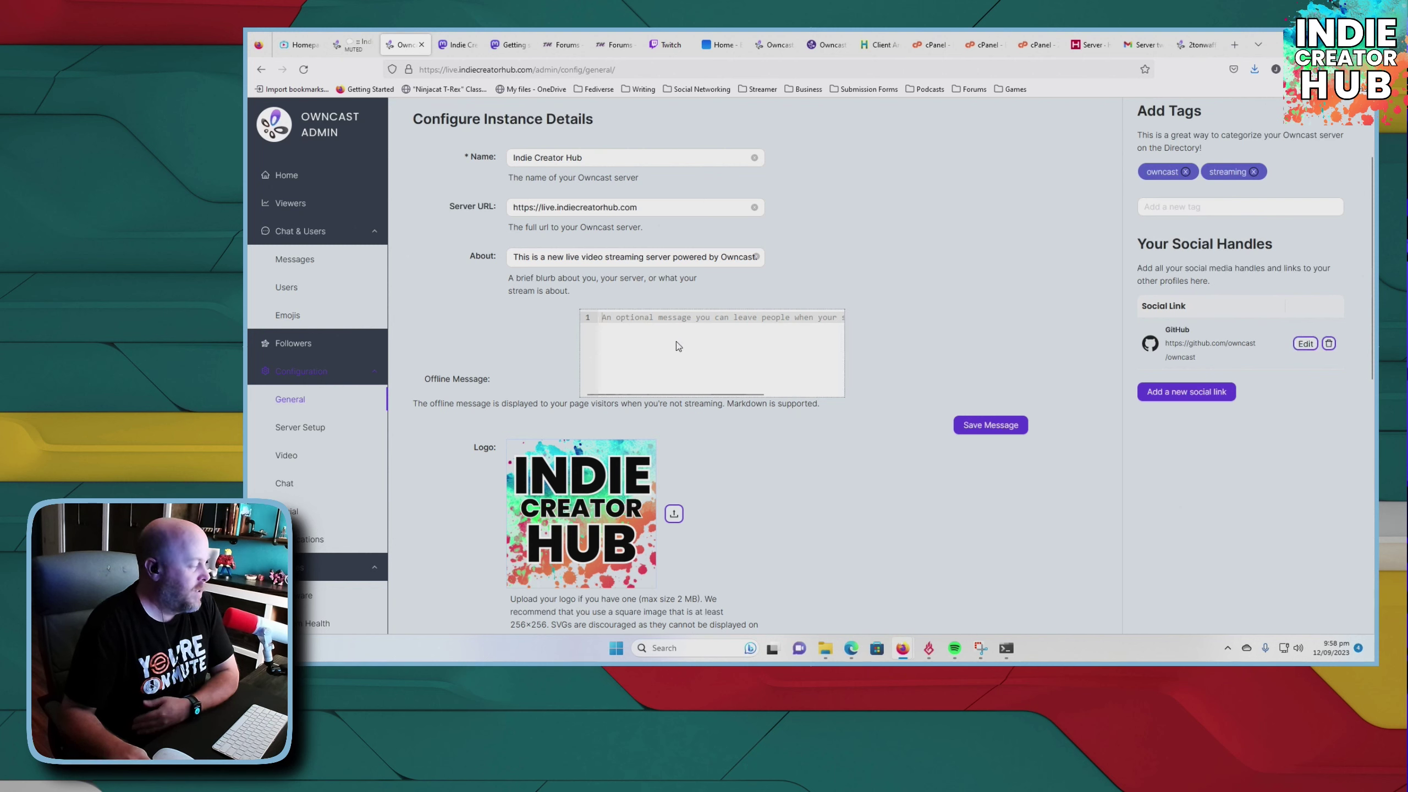
type("Howdy")
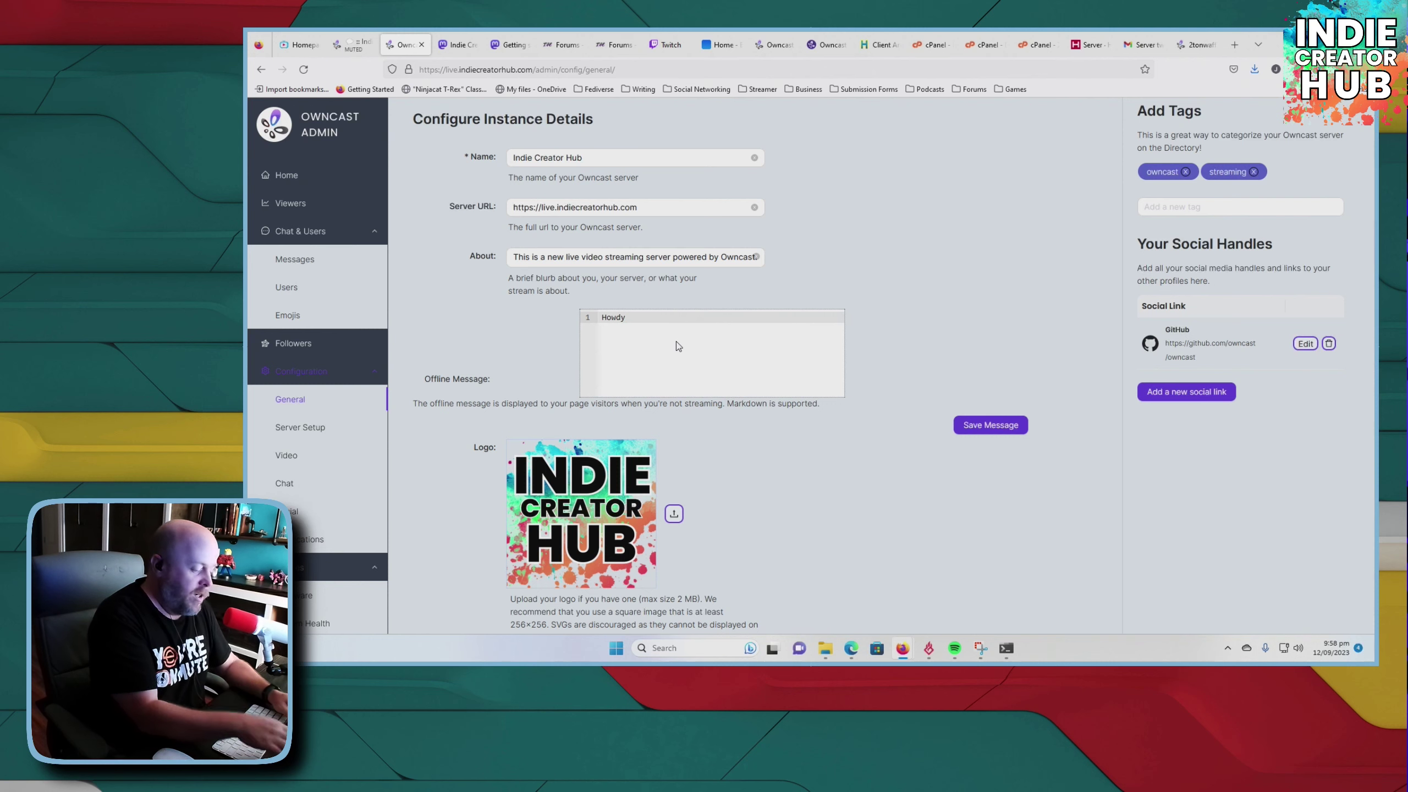
key("BackSpace")
key("BackSpace")
key("BackSpace")
key("BackSpace")
key("BackSpace")
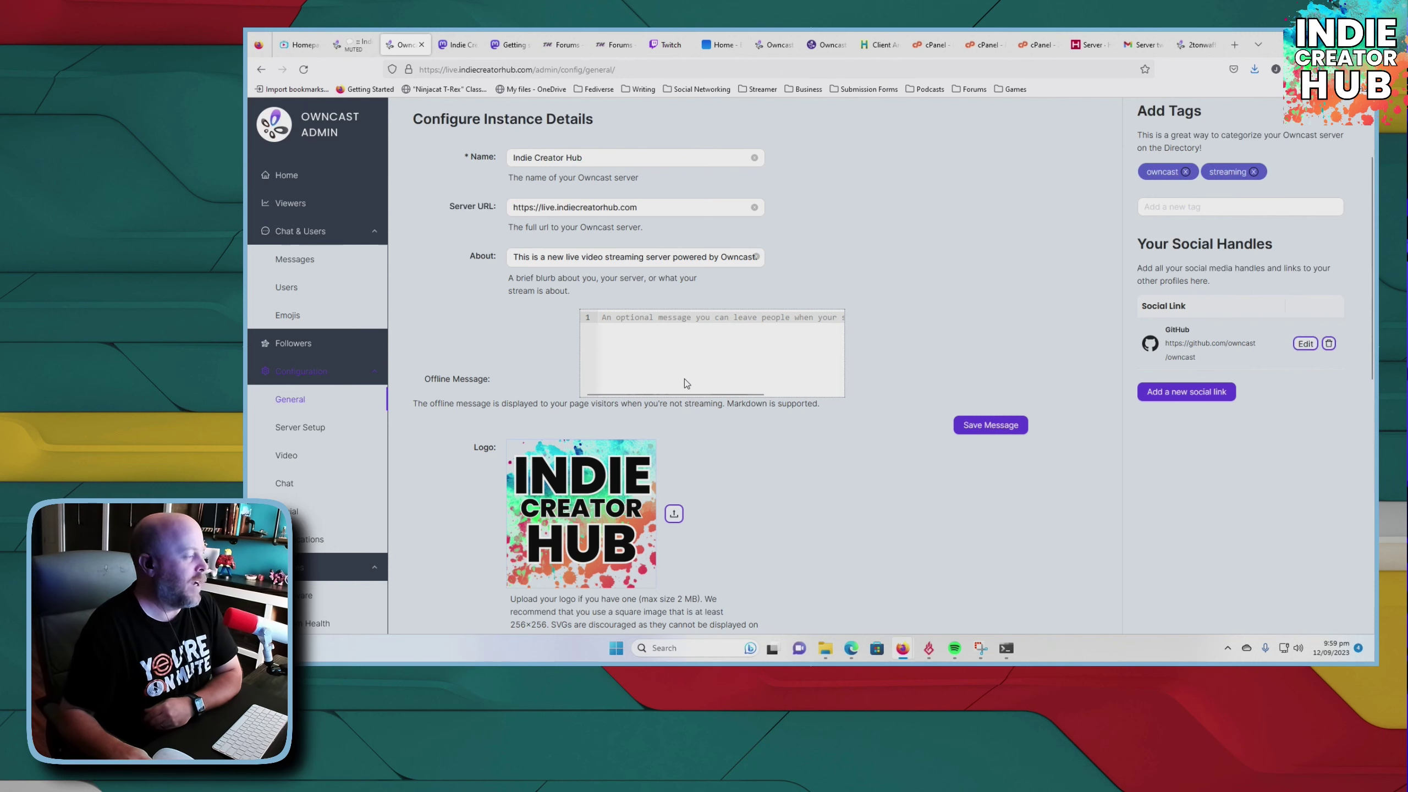
- Review the logo, viewer count, search indexing and directory settings, comparing them with the new server's default page in Edge
scroll(684, 379, "down", 2)
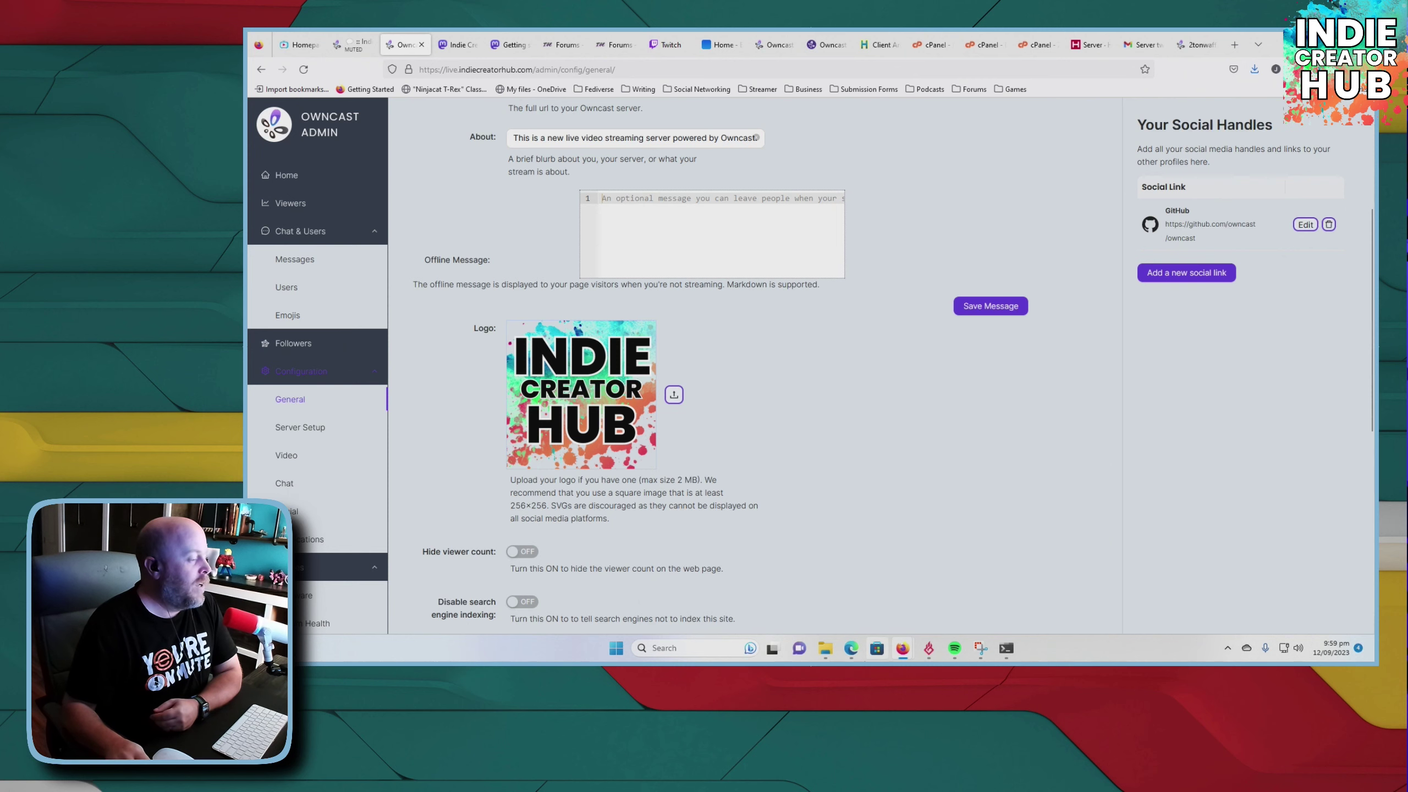
left_click(851, 648)
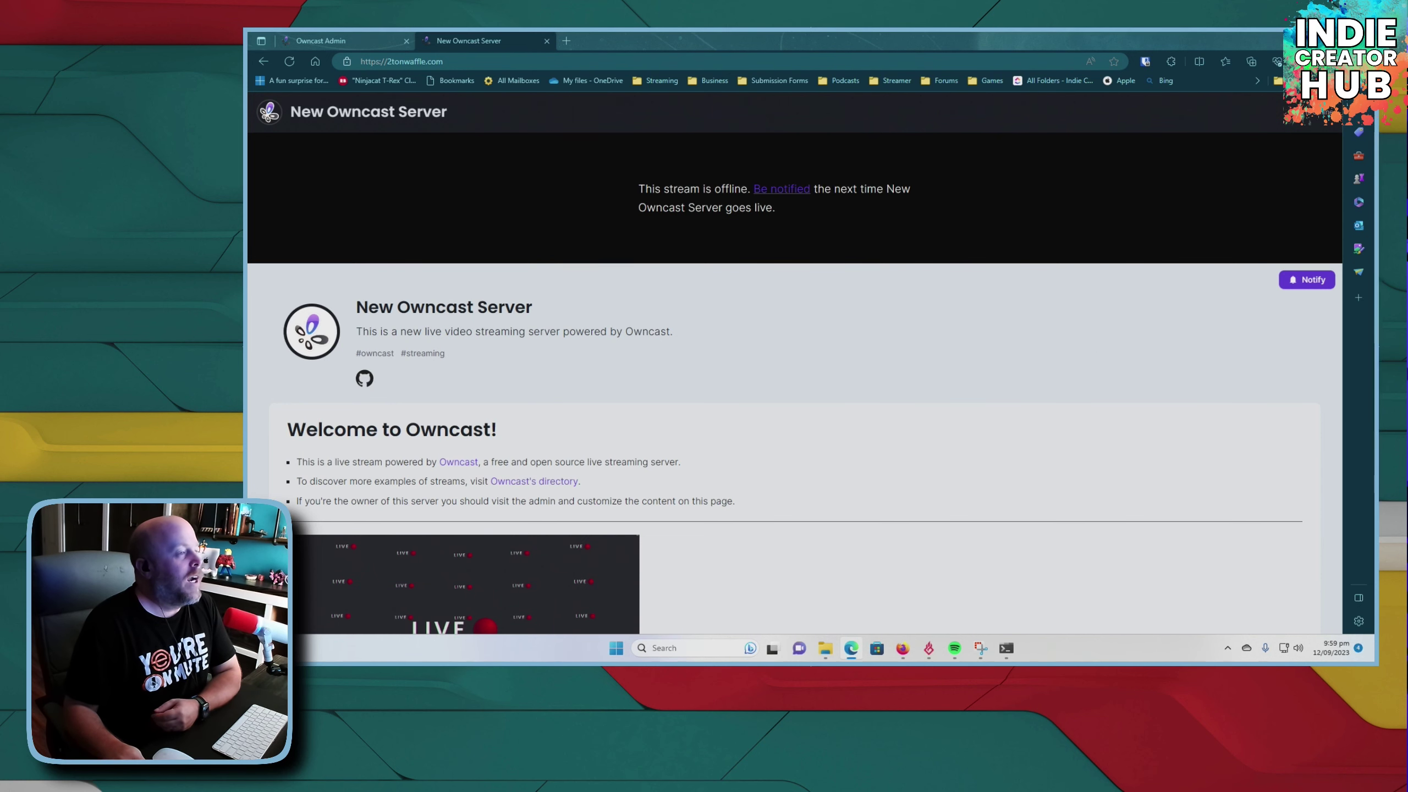
key("alt+Tab")
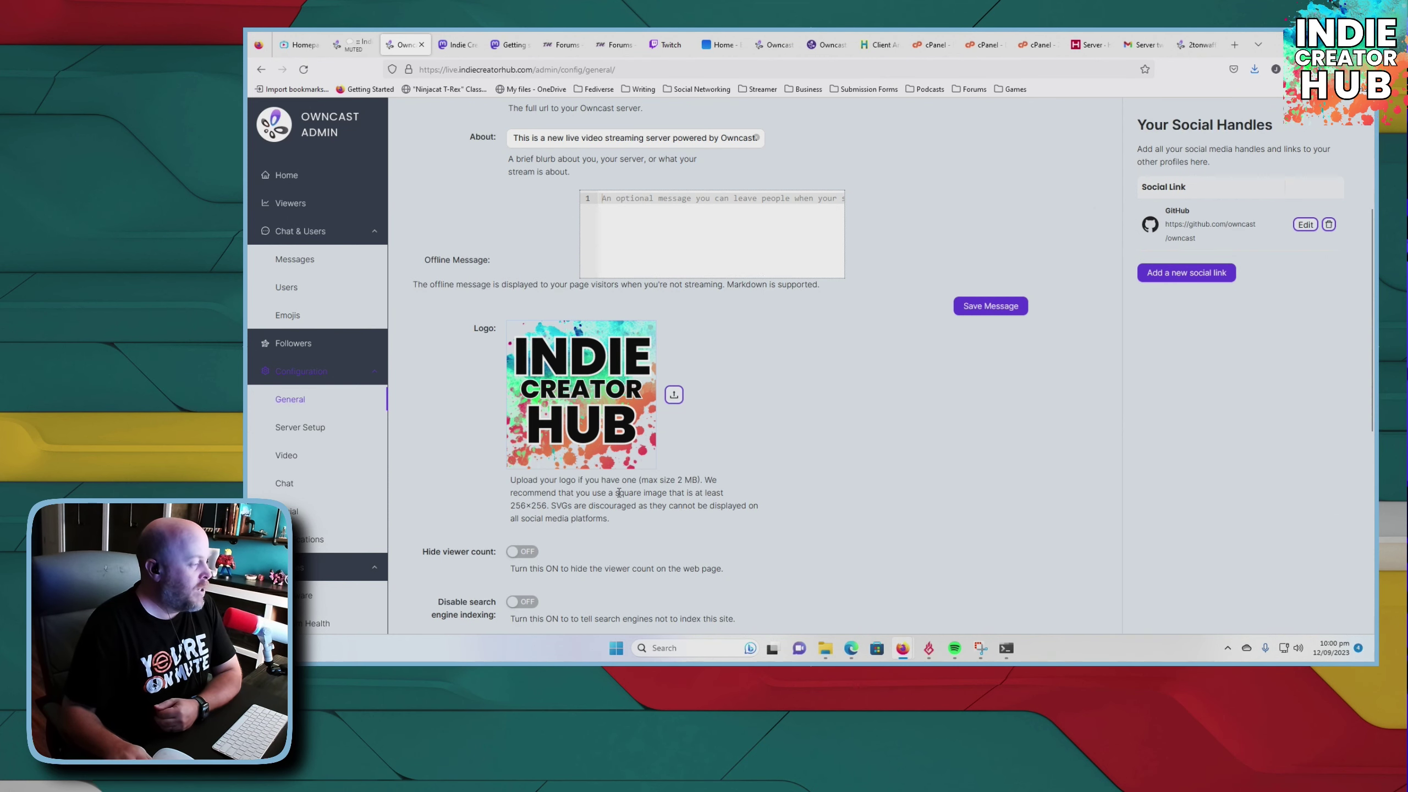
scroll(618, 496, "down", 2)
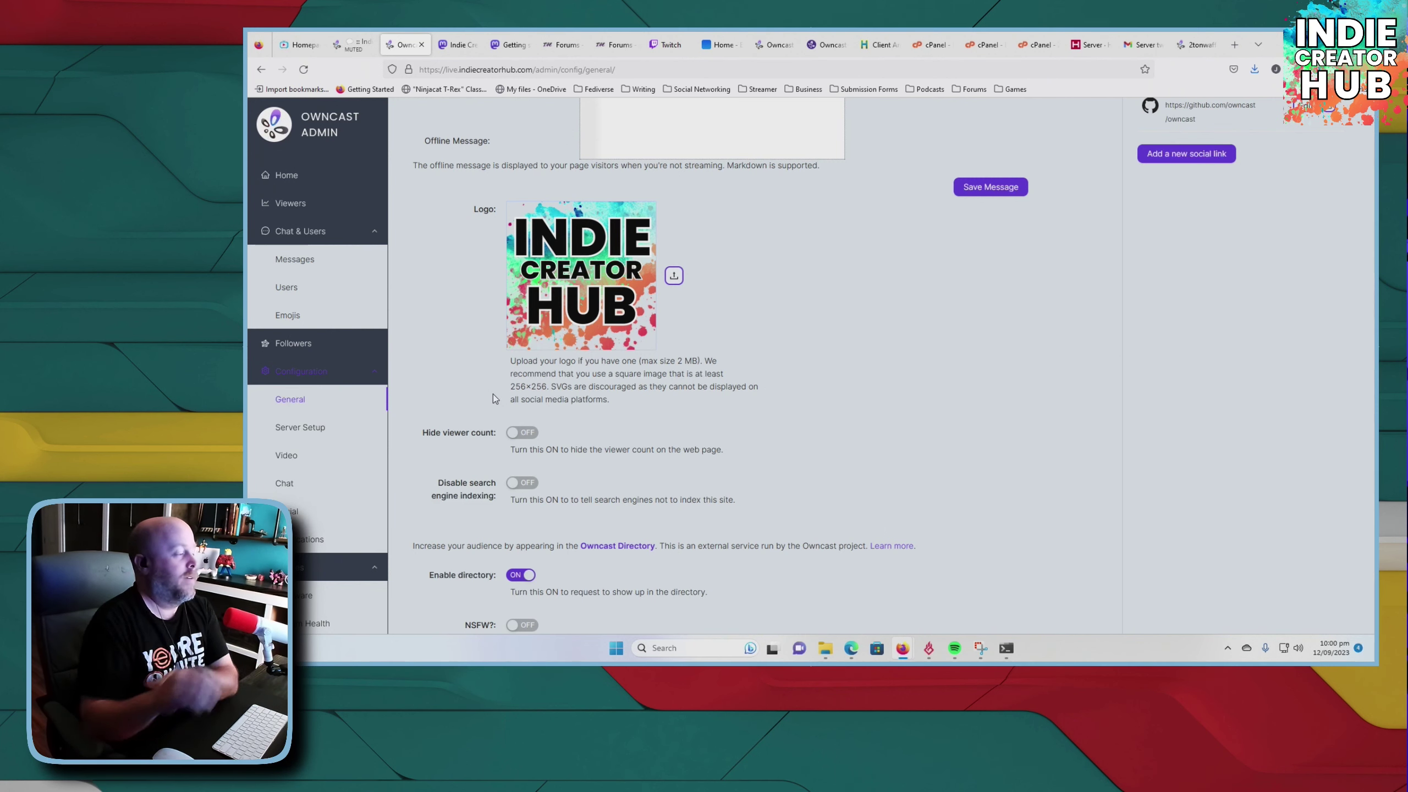
scroll(628, 385, "down", 3)
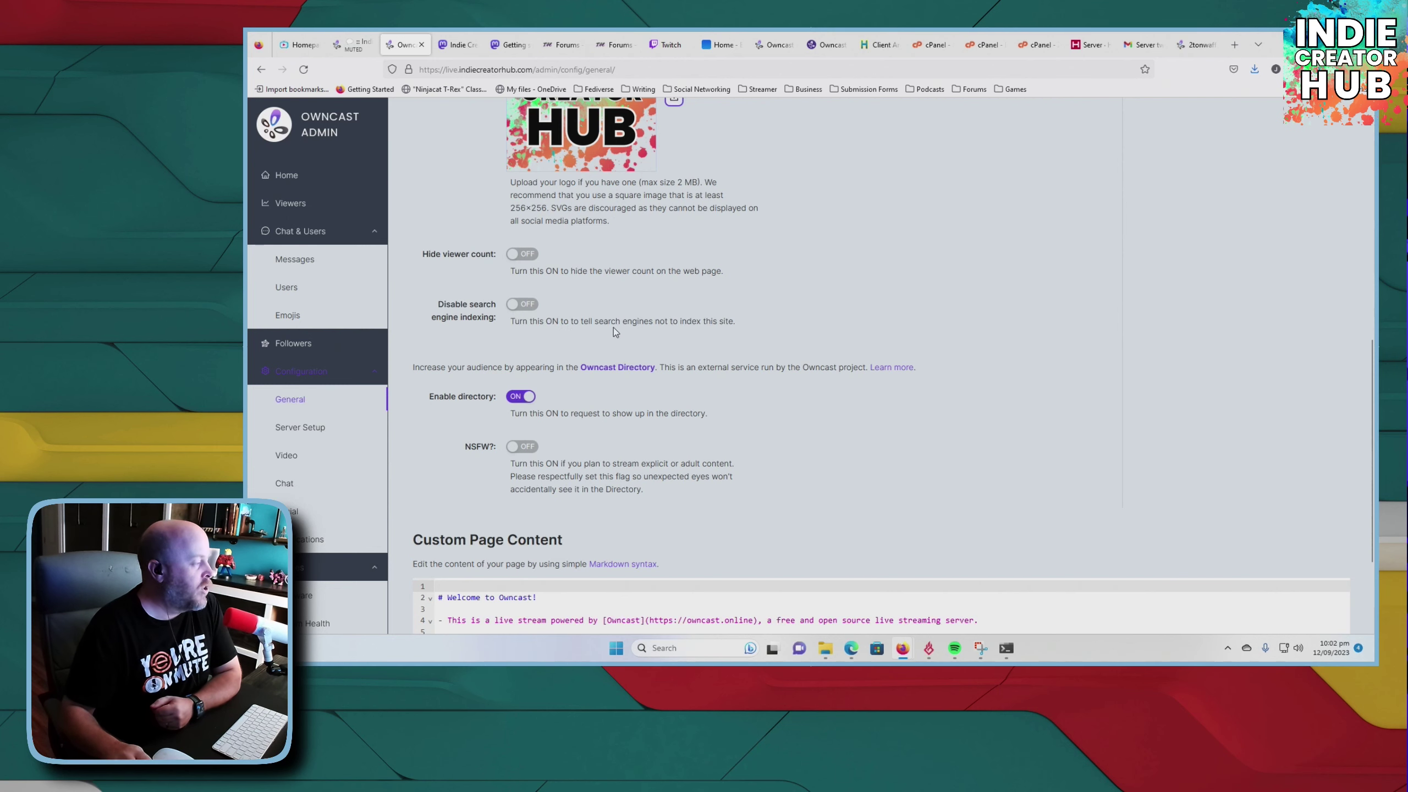
scroll(665, 327, "down", 2)
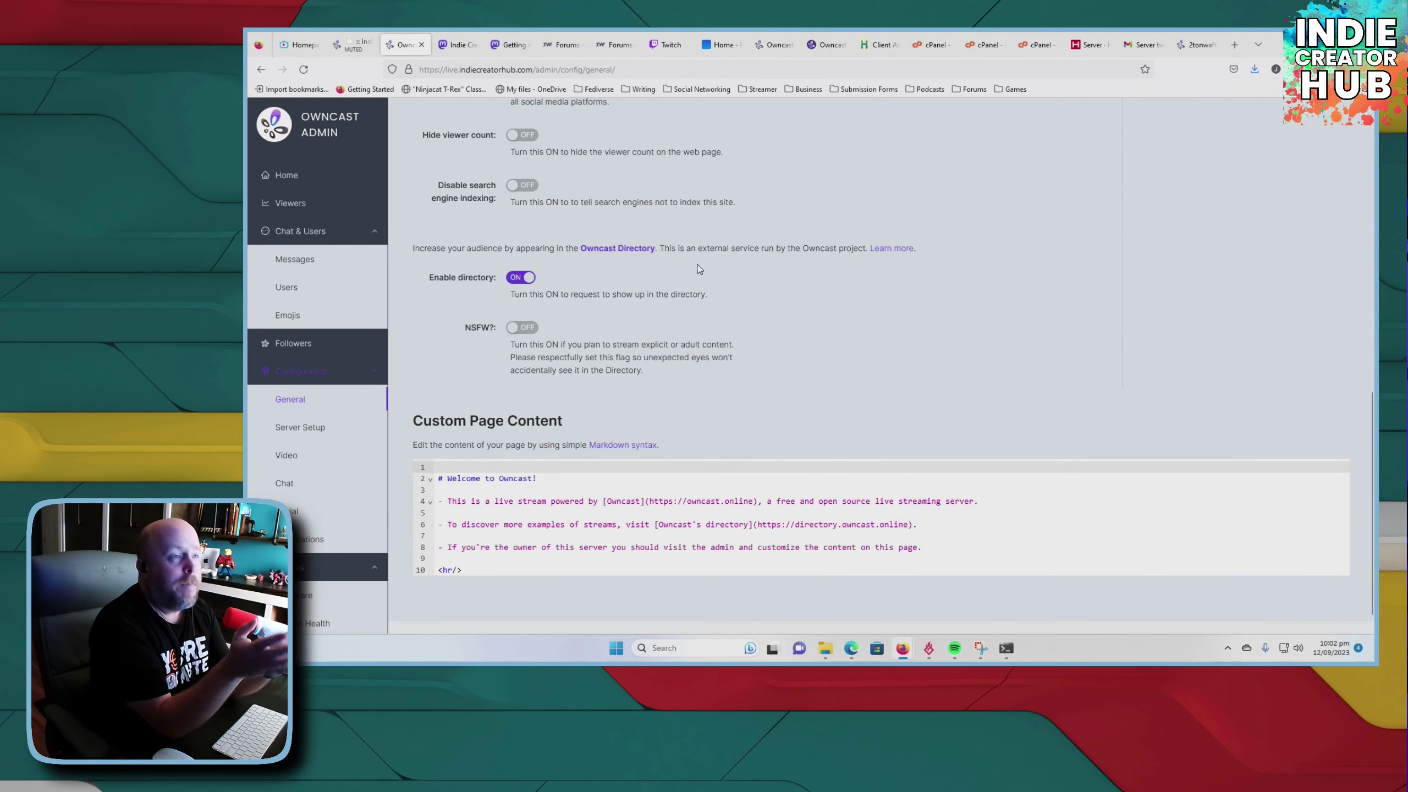
- Browse the streams listed on the Owncast Directory home page and return to the general configuration page
left_click(837, 51)
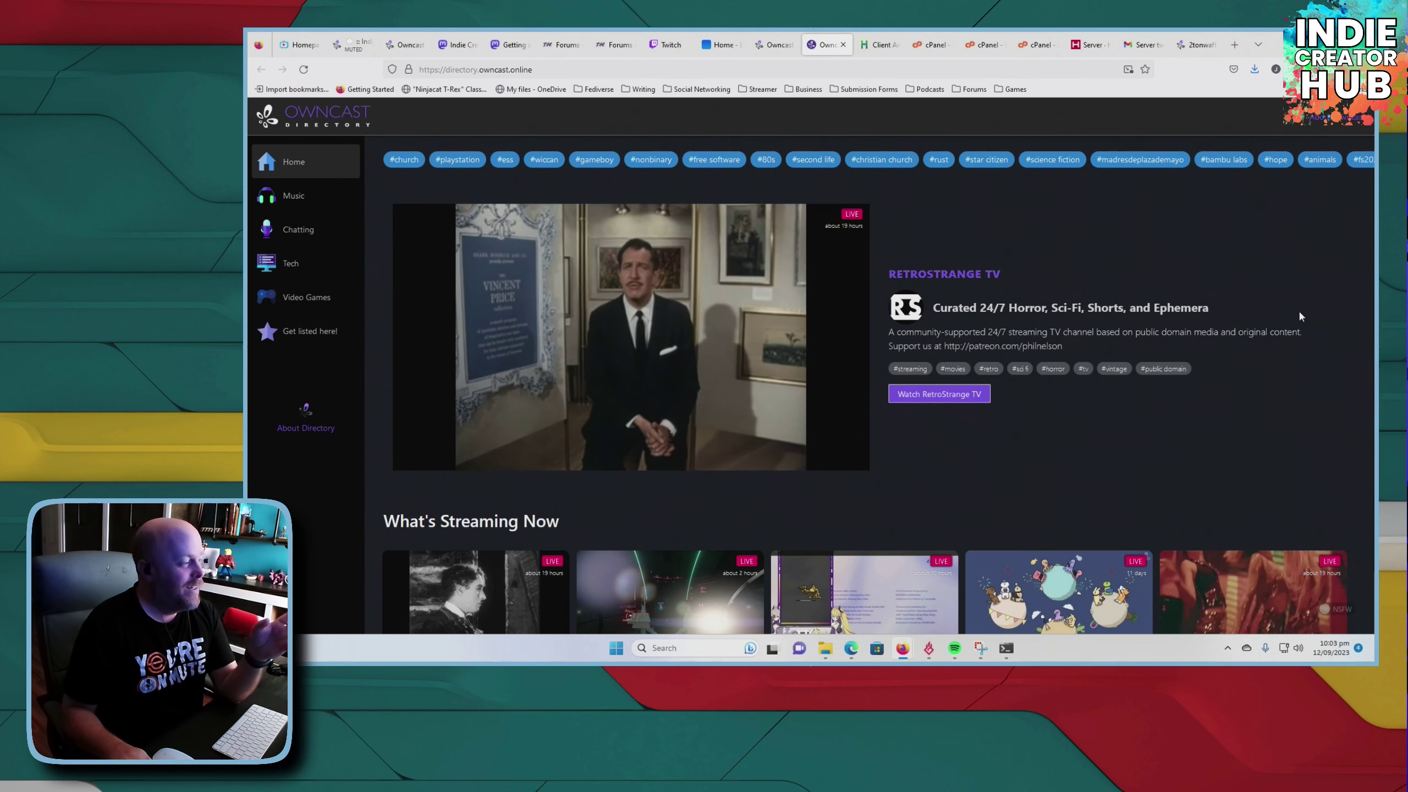
scroll(1301, 314, "down", 1)
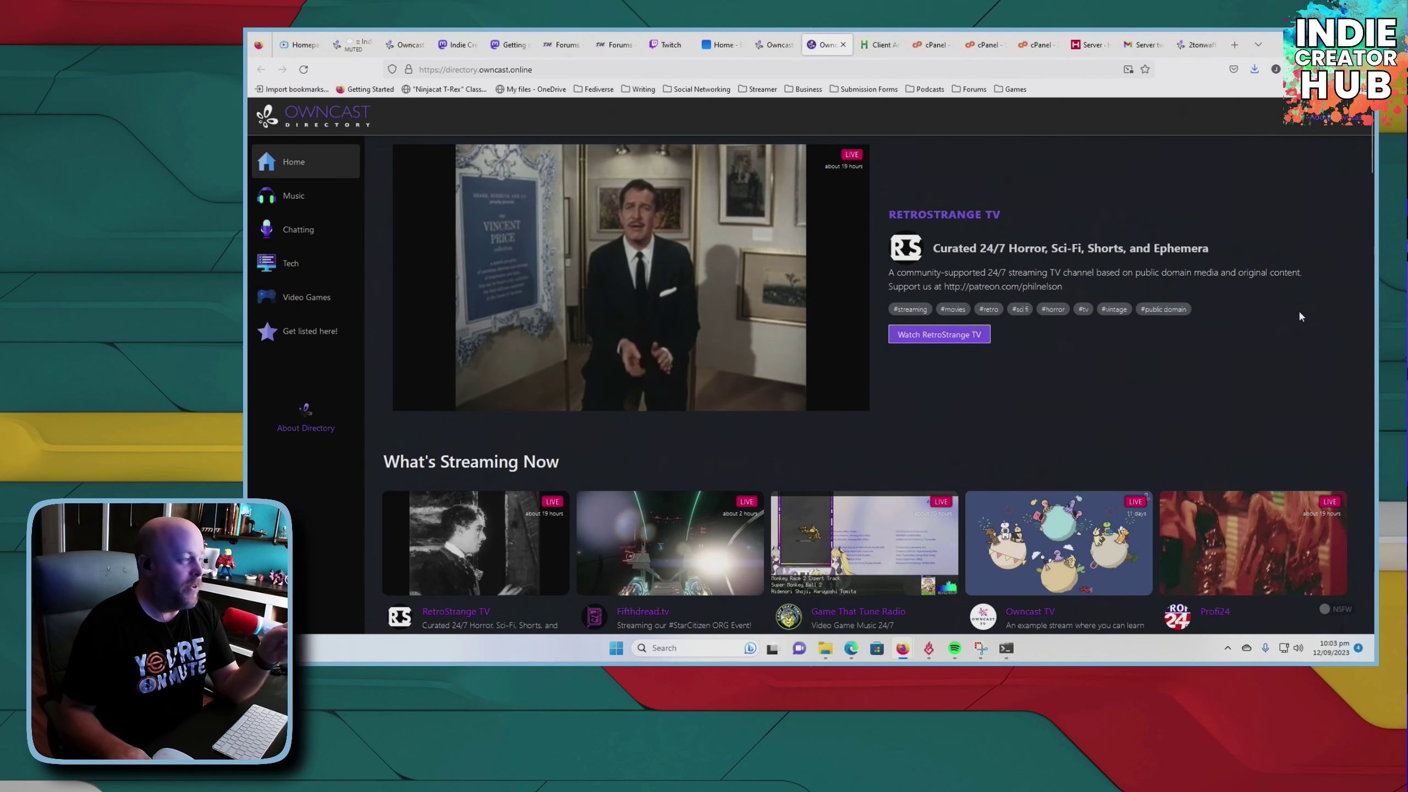
scroll(1327, 323, "down", 4)
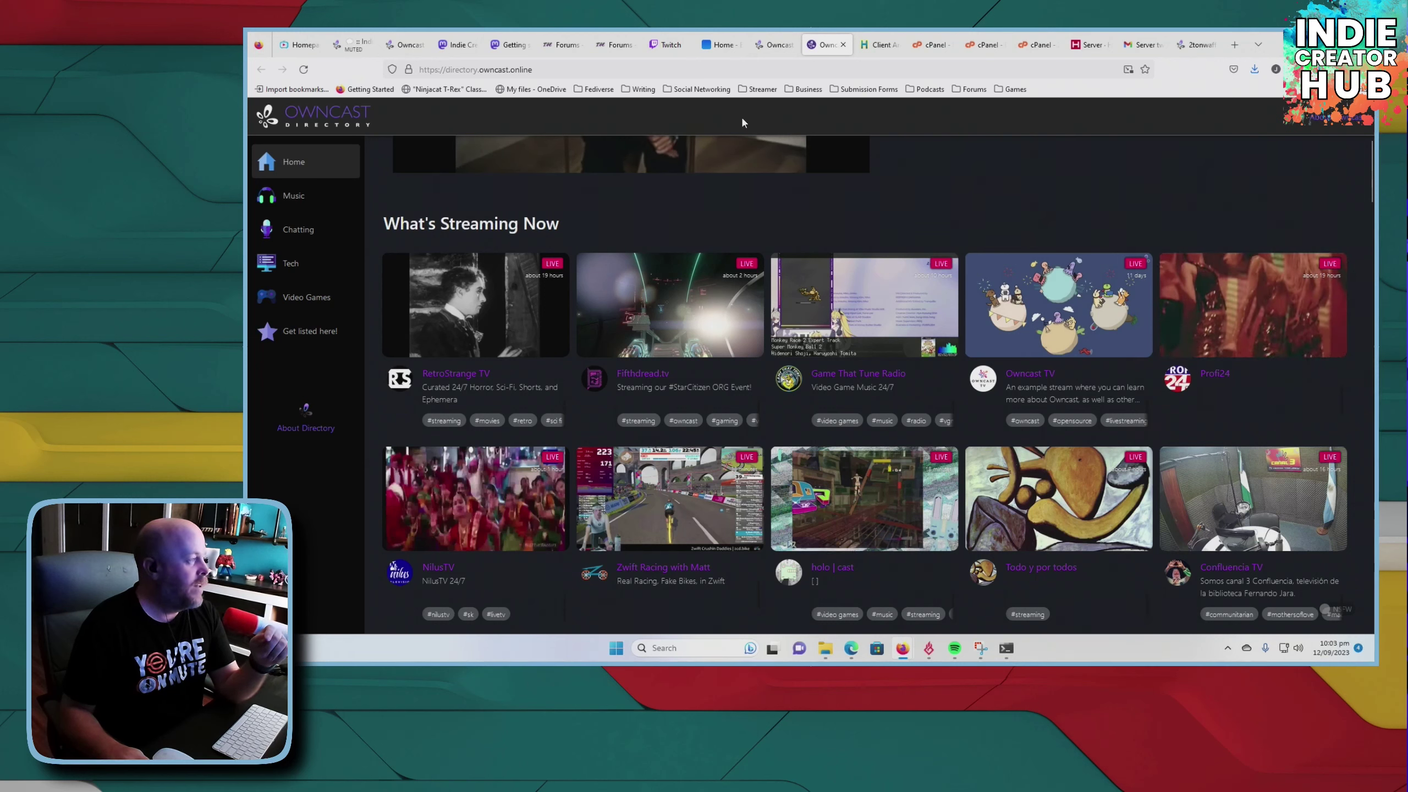
left_click(404, 44)
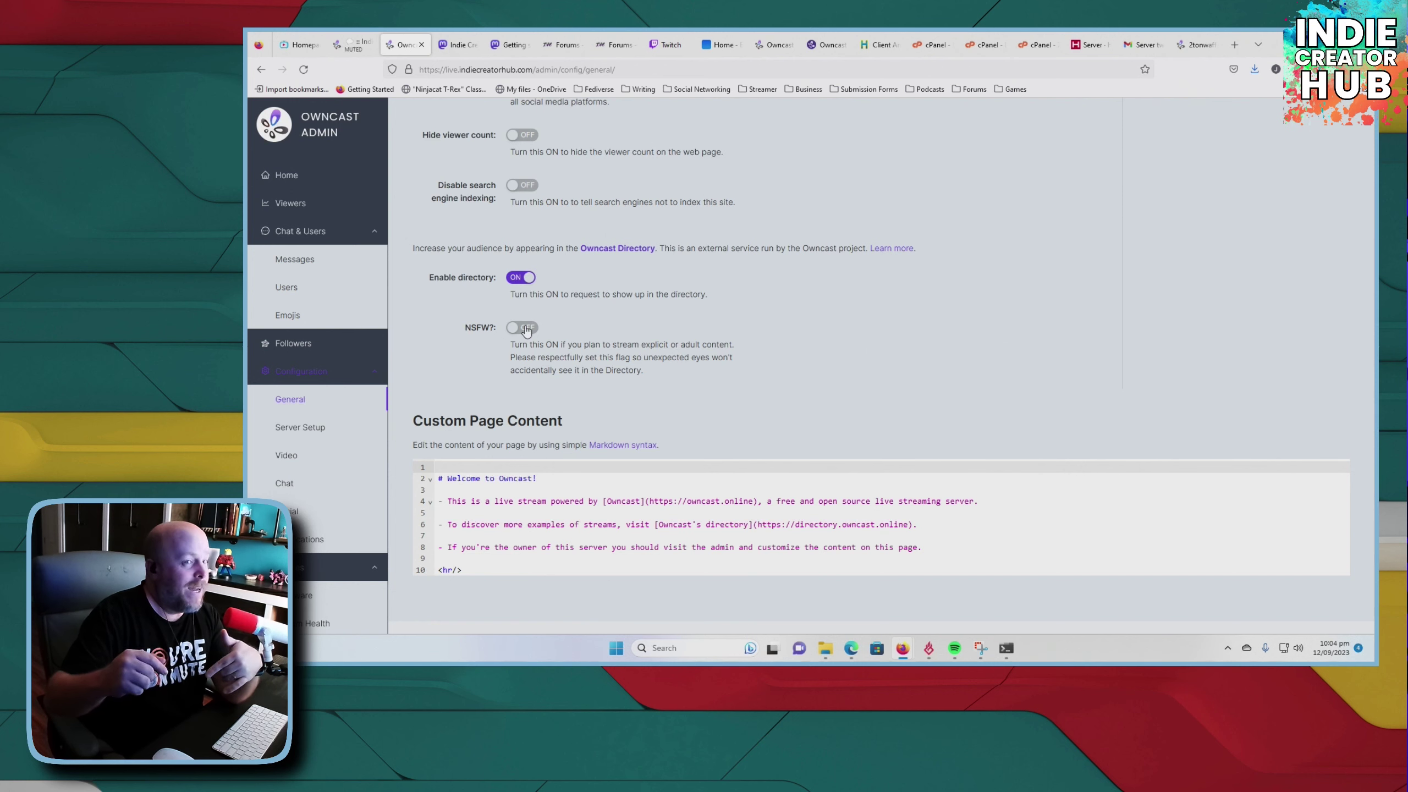
- Compare the custom page content with the live stream page and delete the three bullet lines below the "Welcome to Owncast!" heading
scroll(765, 347, "down", 1)
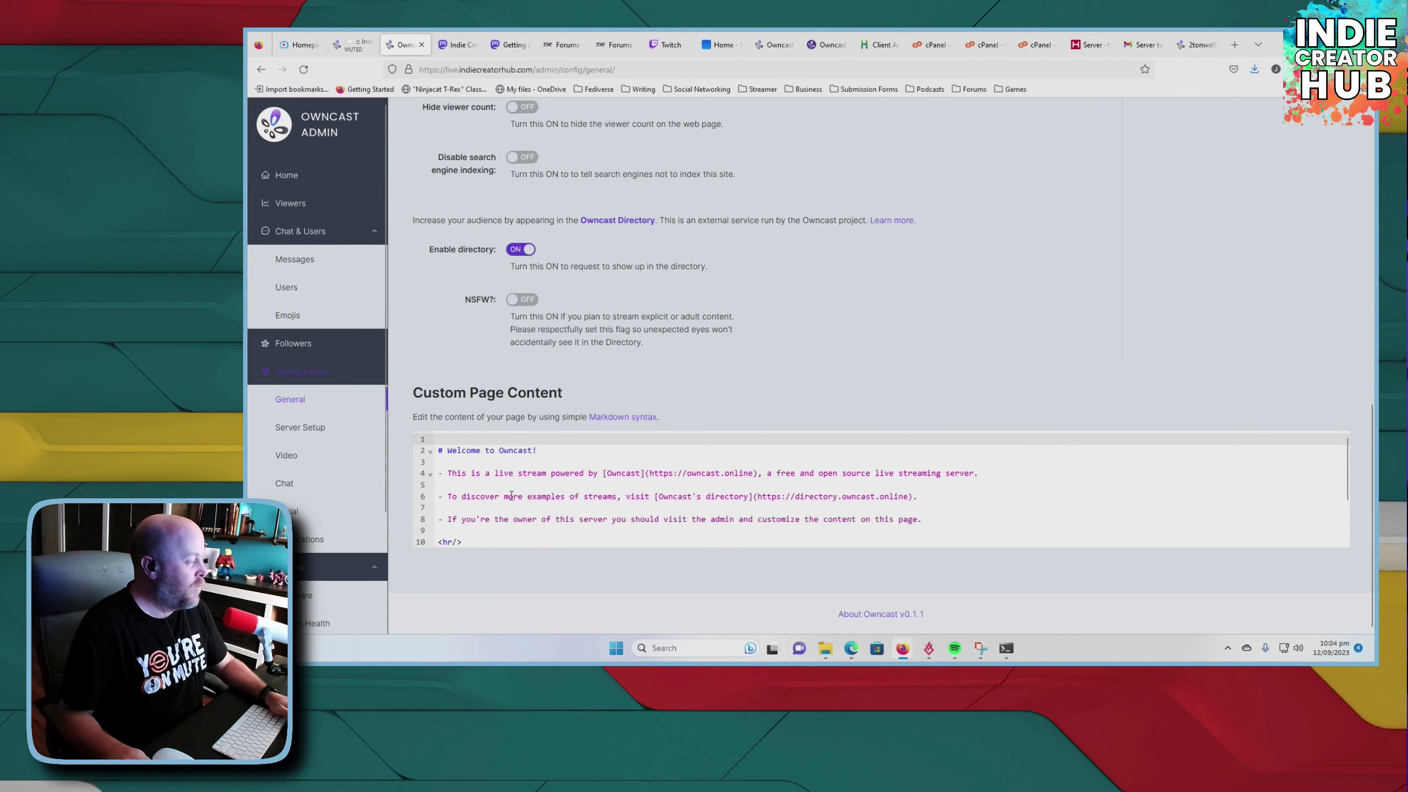
left_click(352, 44)
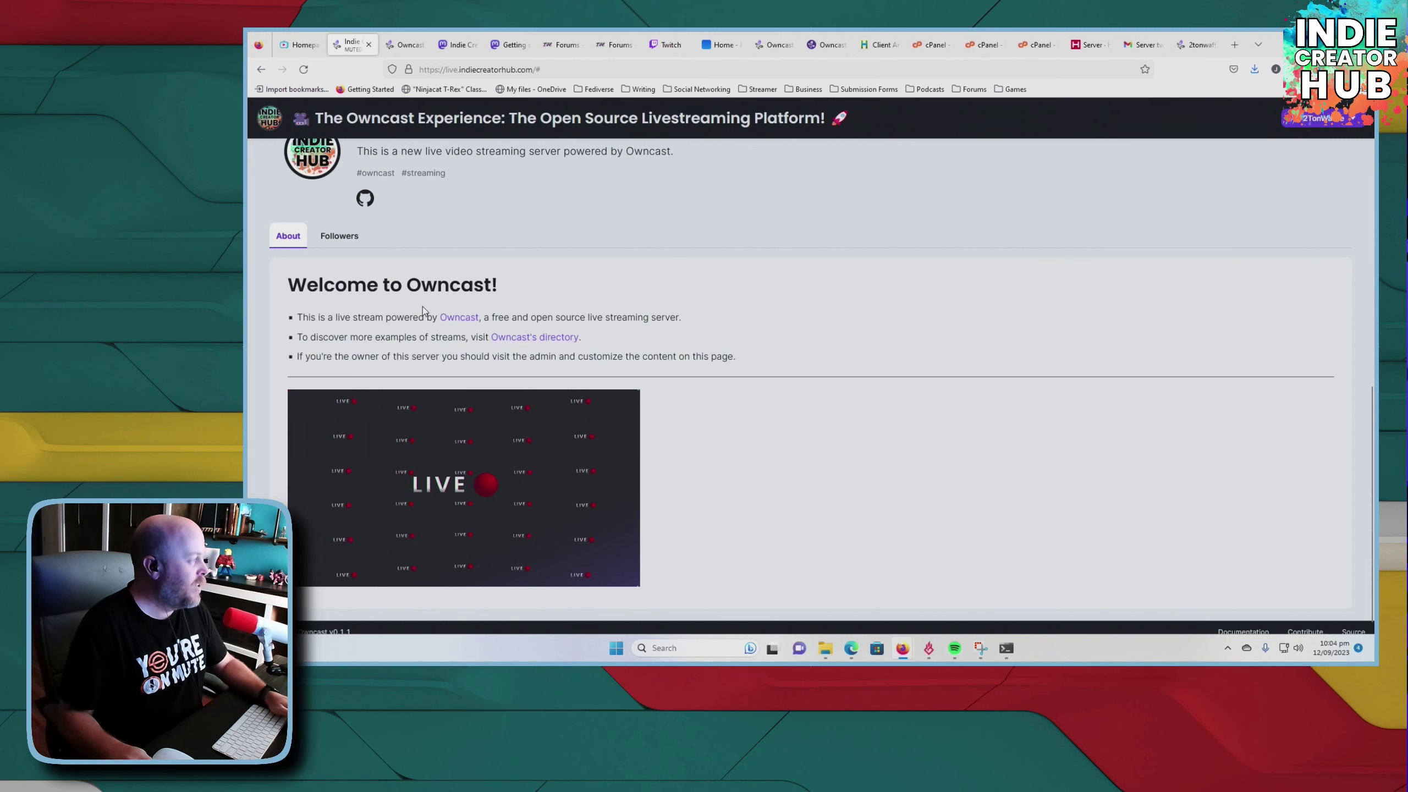
left_click(408, 45)
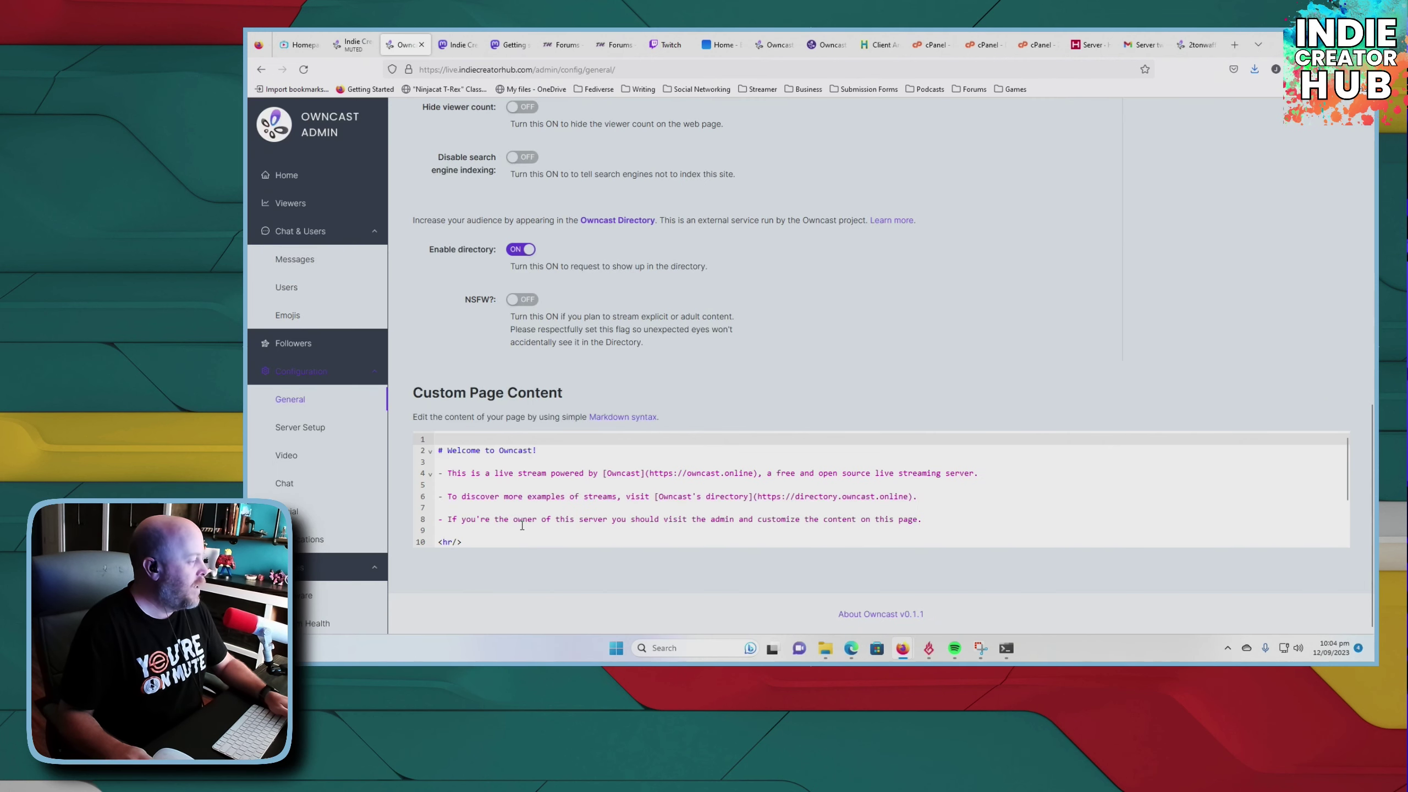
left_click_drag(947, 520, 440, 469)
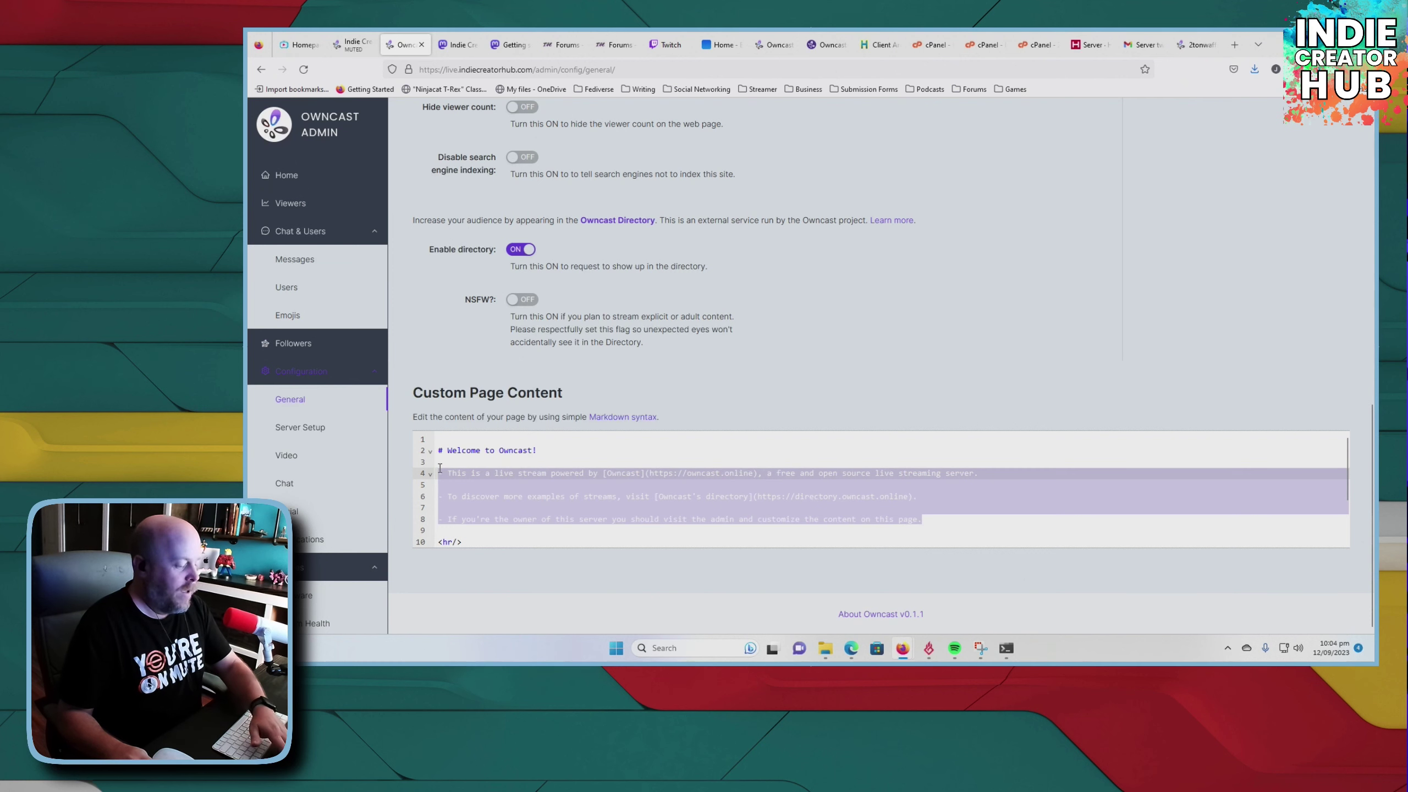
key("Delete")
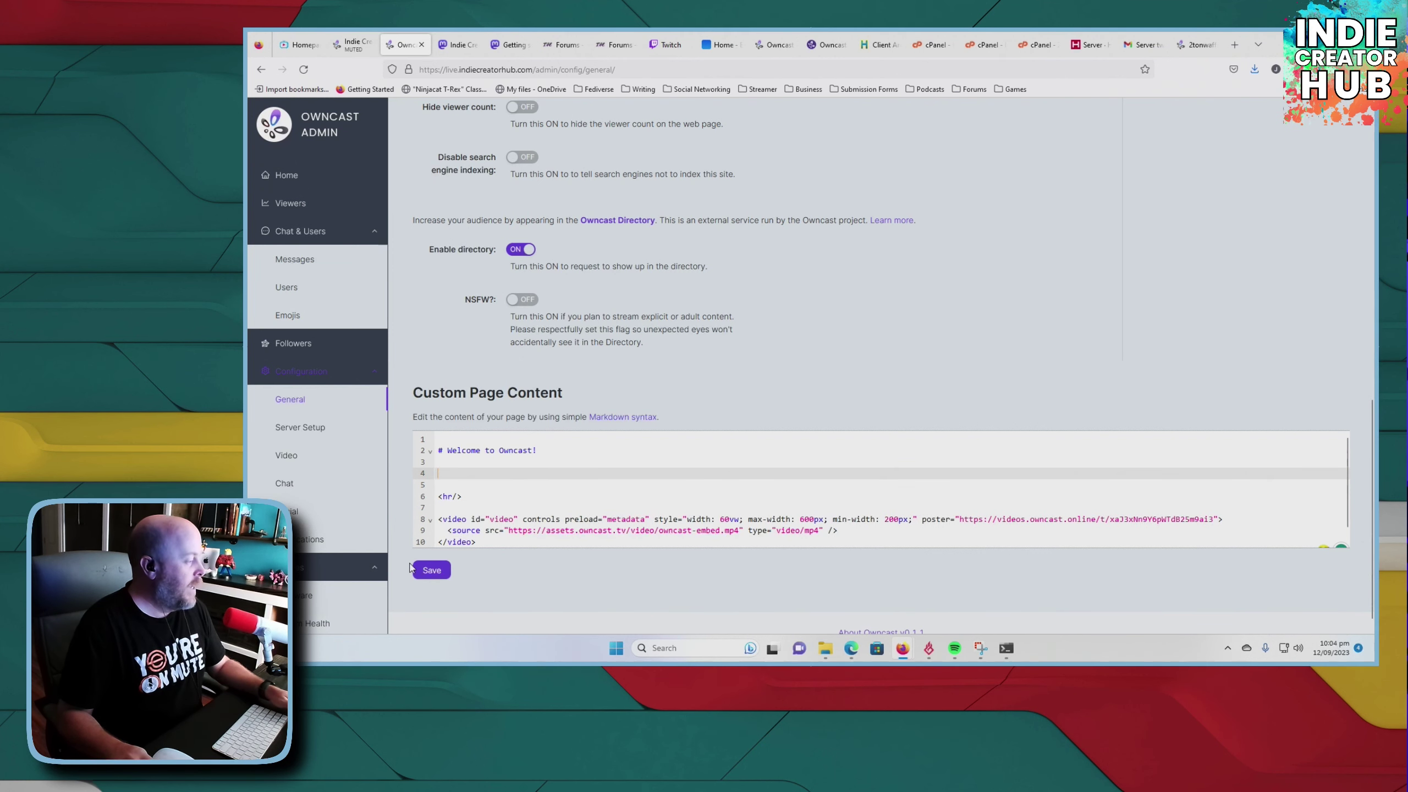
- Save the edited custom page content, check the result on the live stream page and return to the general configuration page
left_click(438, 574)
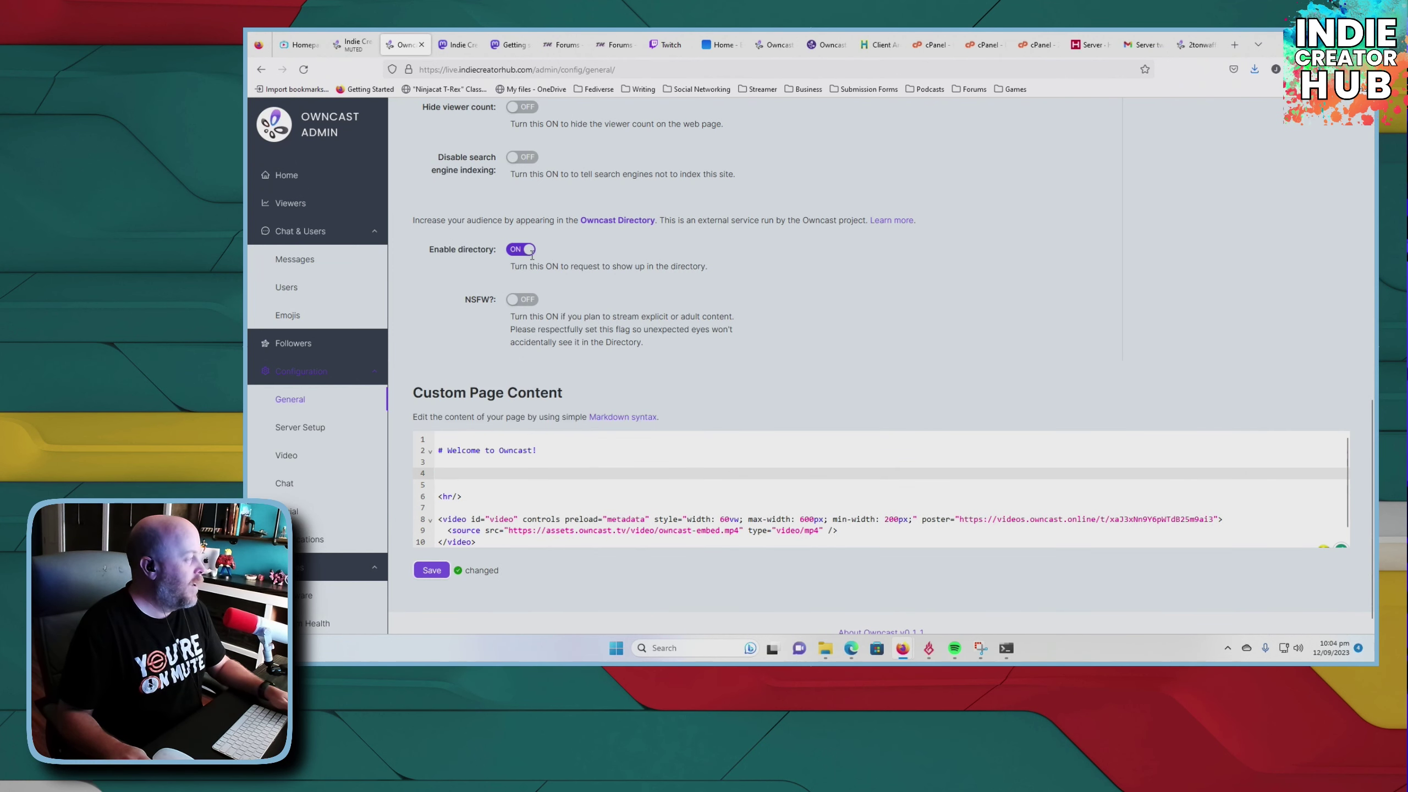
left_click(361, 47)
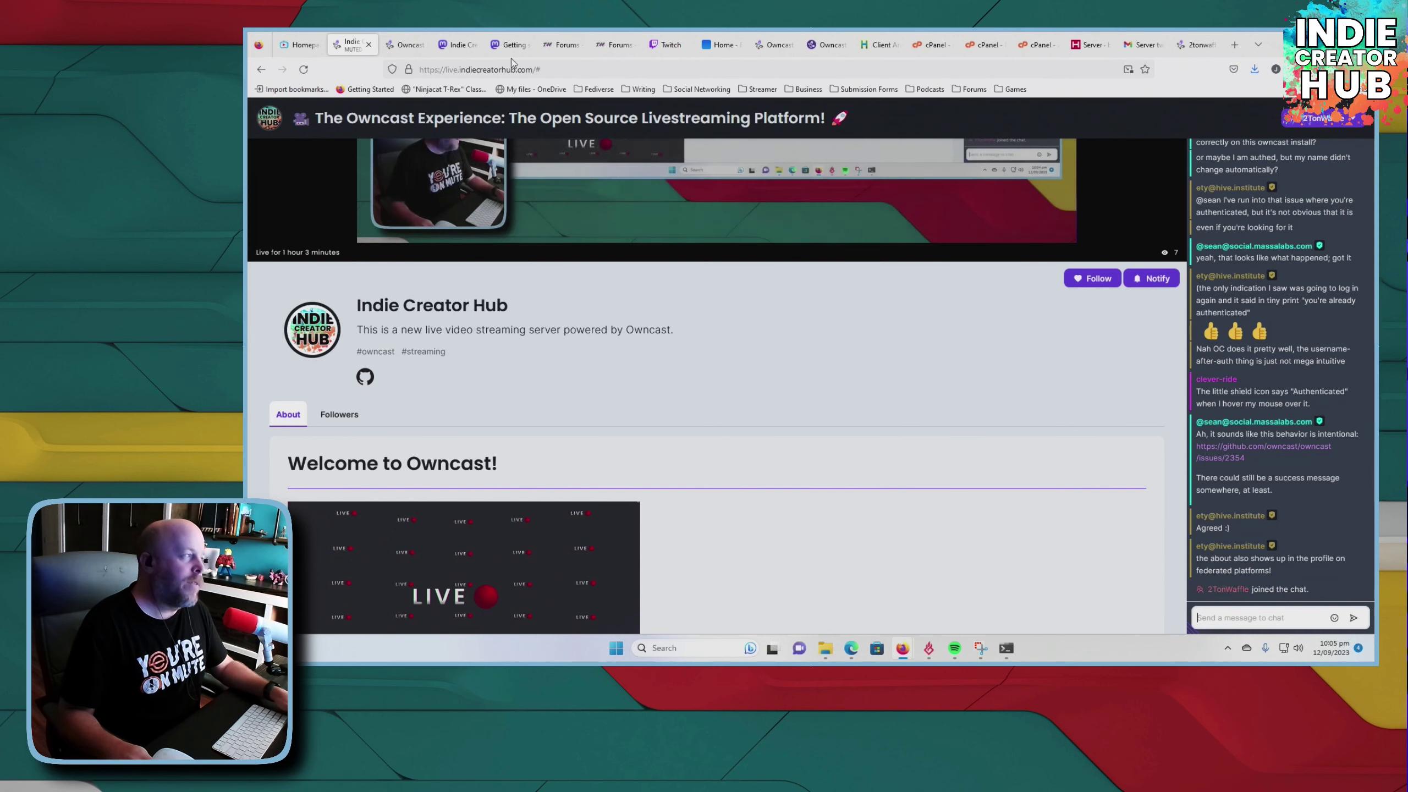
left_click(410, 48)
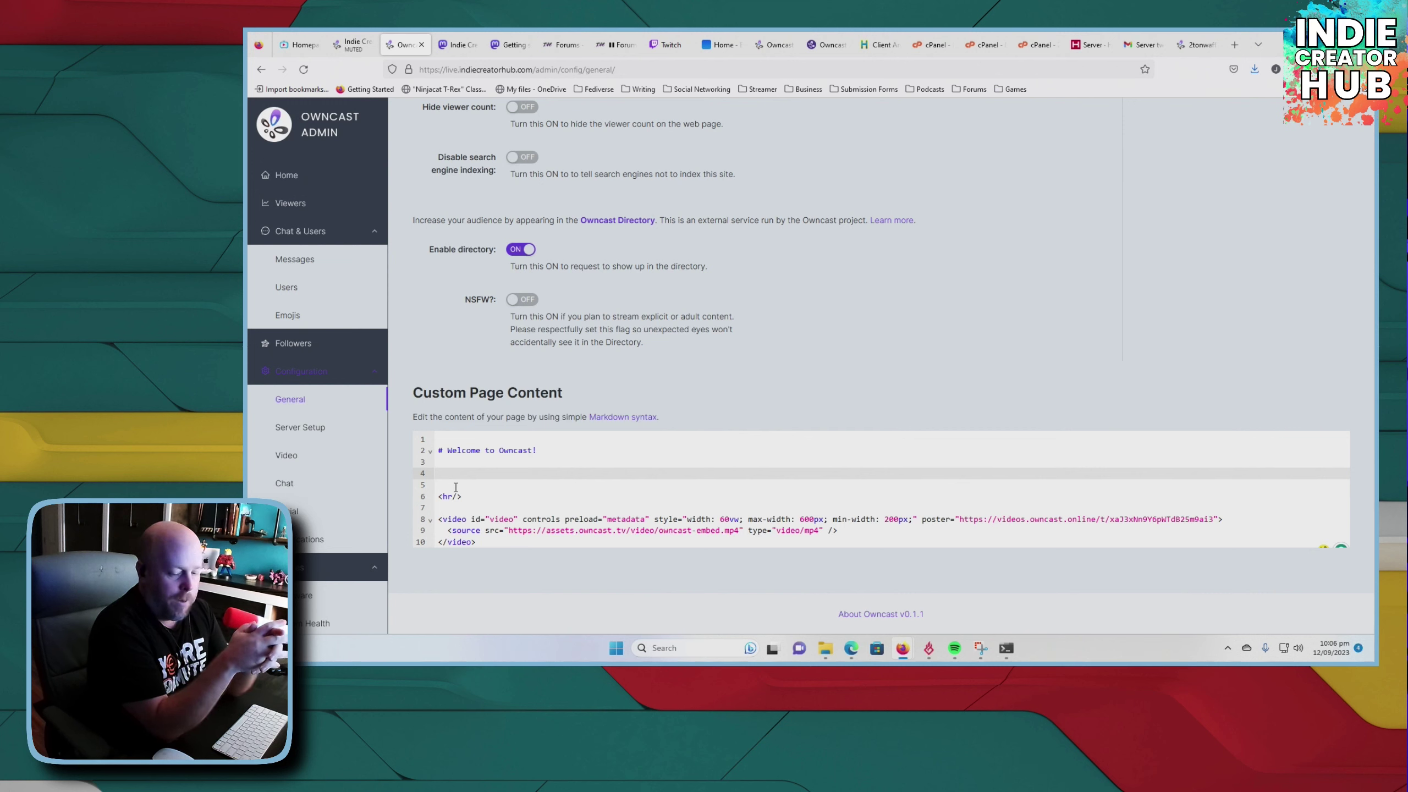
- Read the Markdown Guide's Basic Syntax page from headings to links and return to the general configuration page
left_click(632, 420)
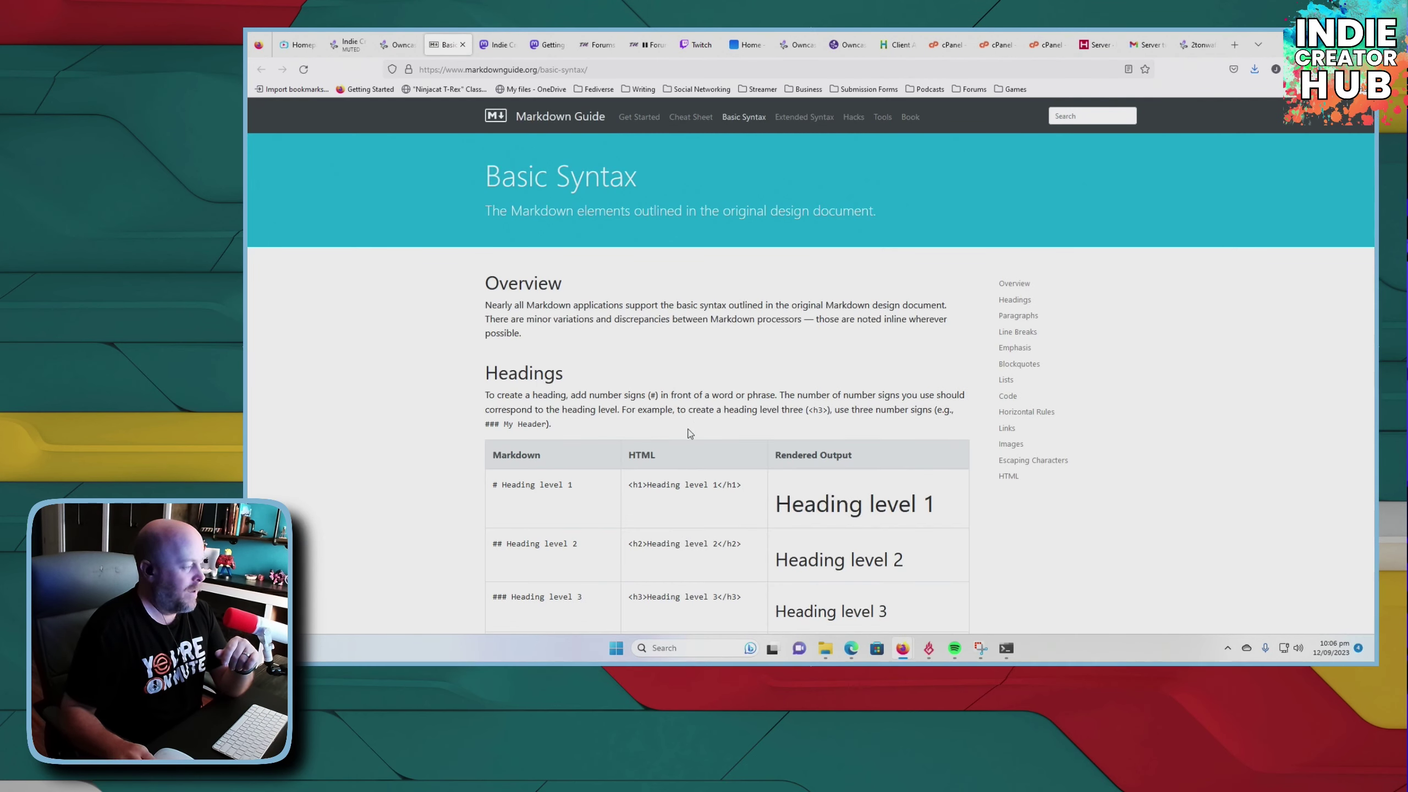
scroll(690, 430, "down", 4)
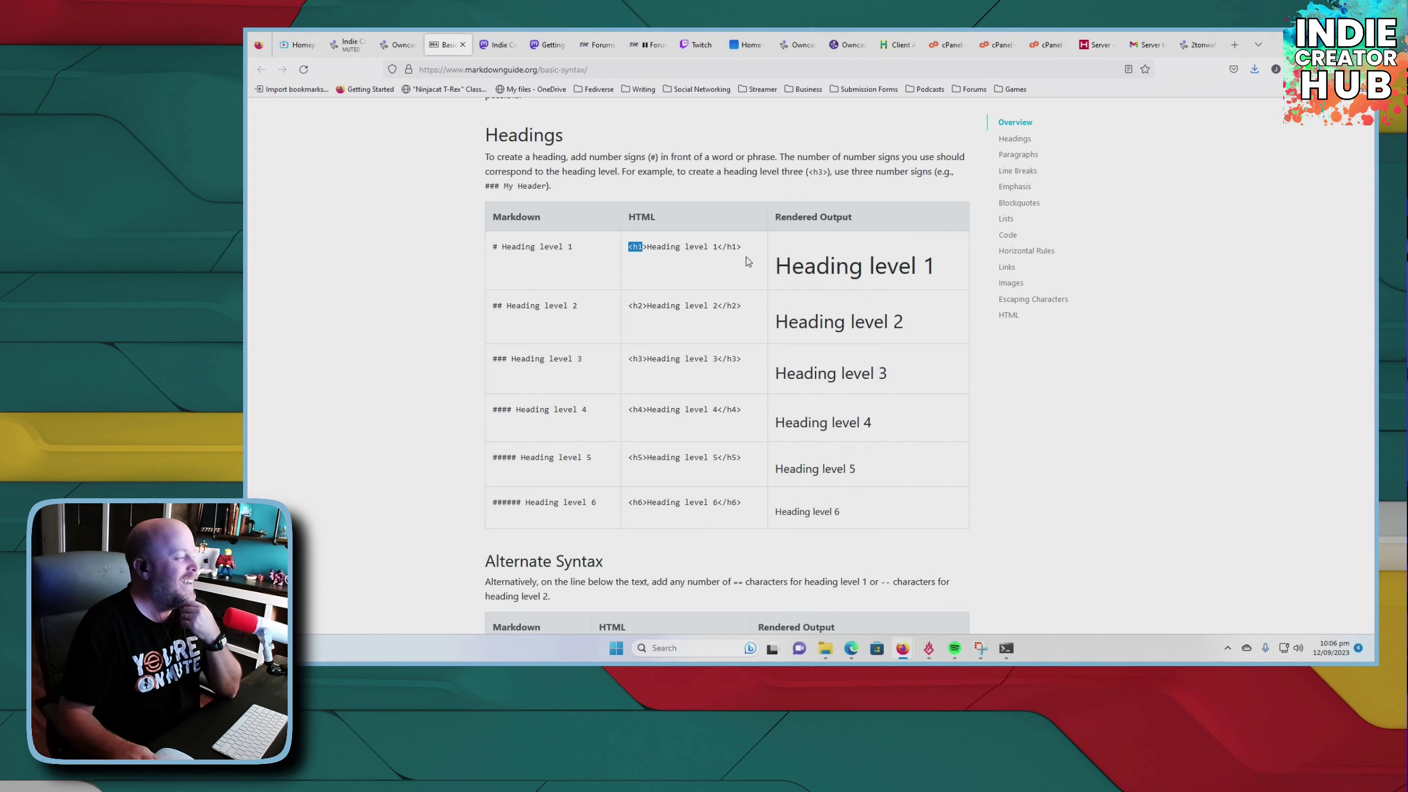
scroll(674, 274, "down", 8)
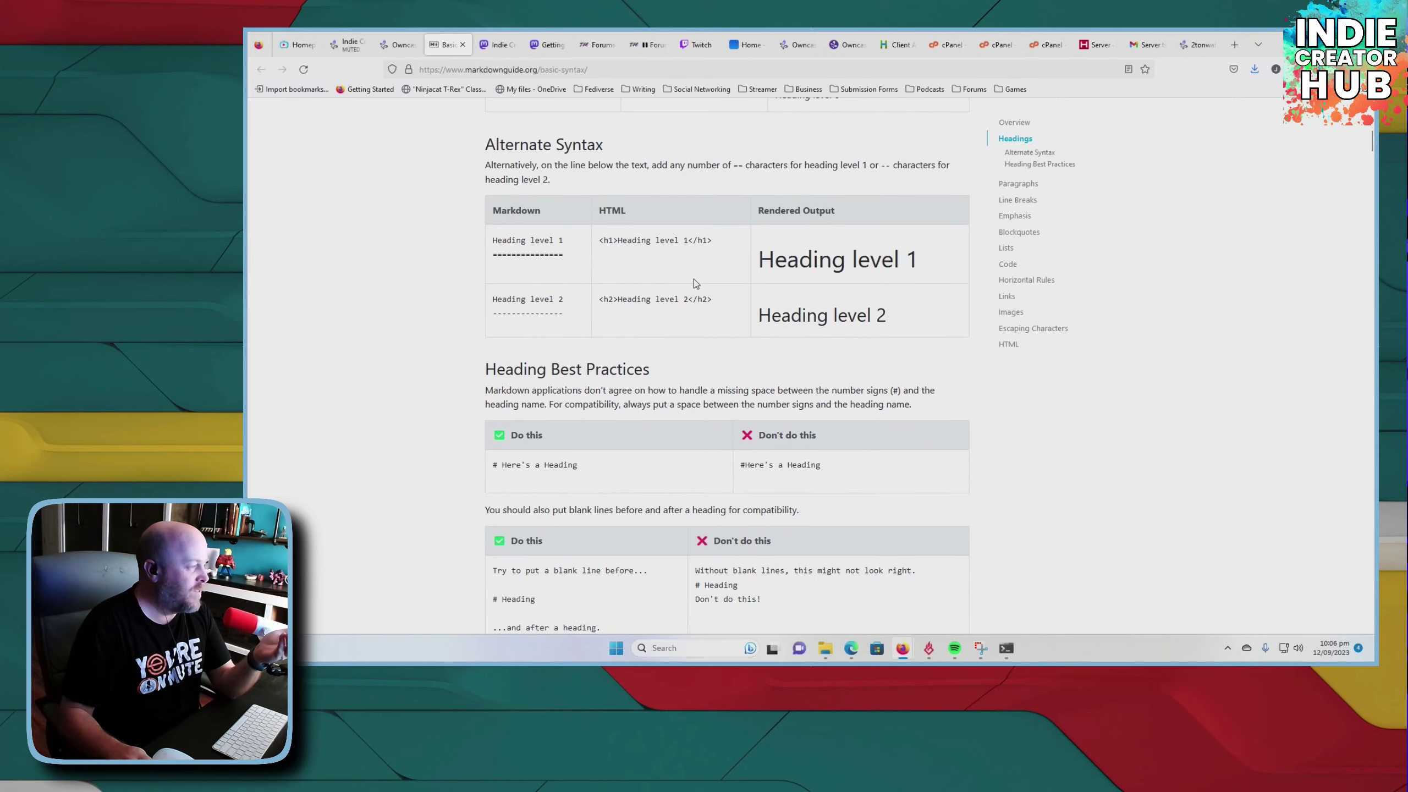
scroll(691, 282, "down", 4)
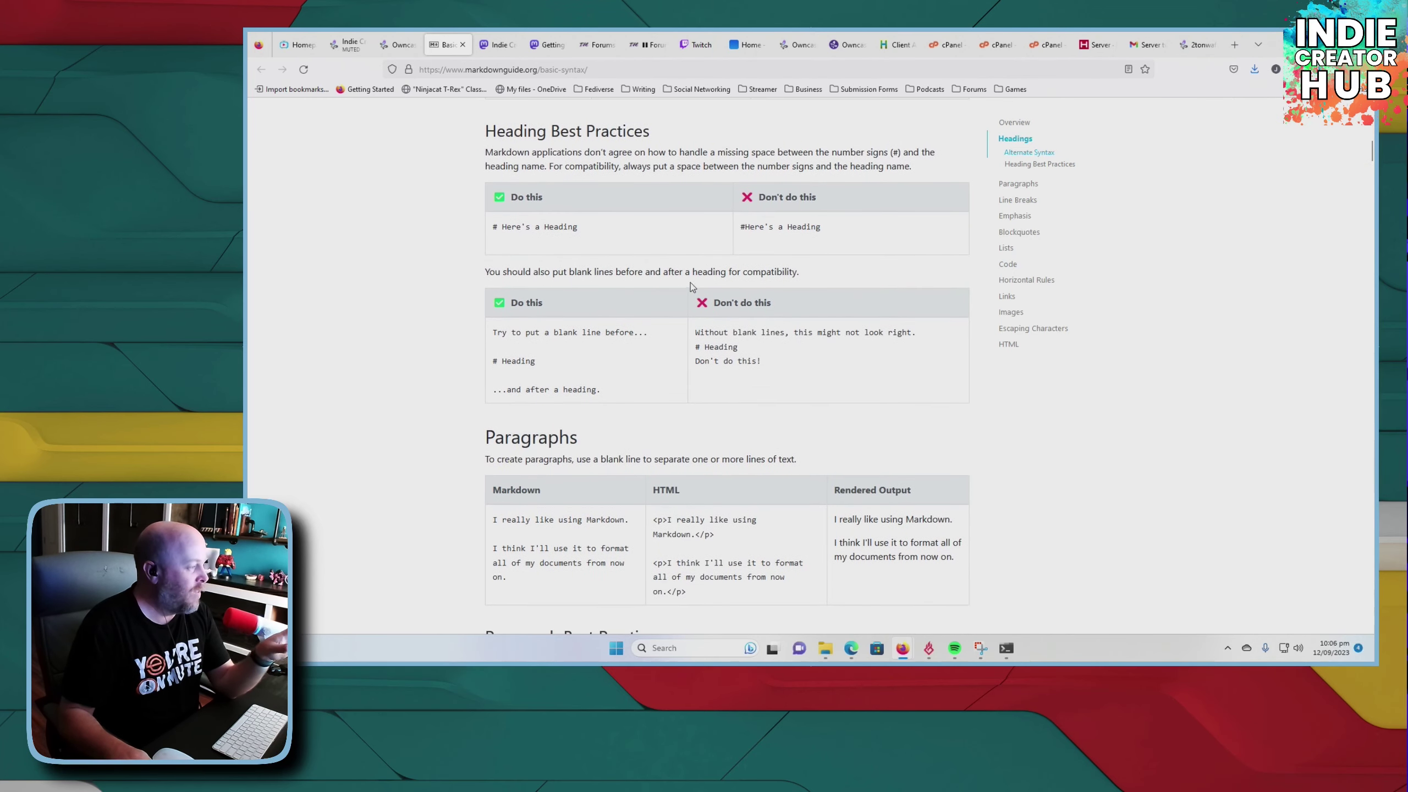
scroll(691, 281, "down", 3)
scroll(691, 281, "down", 3)
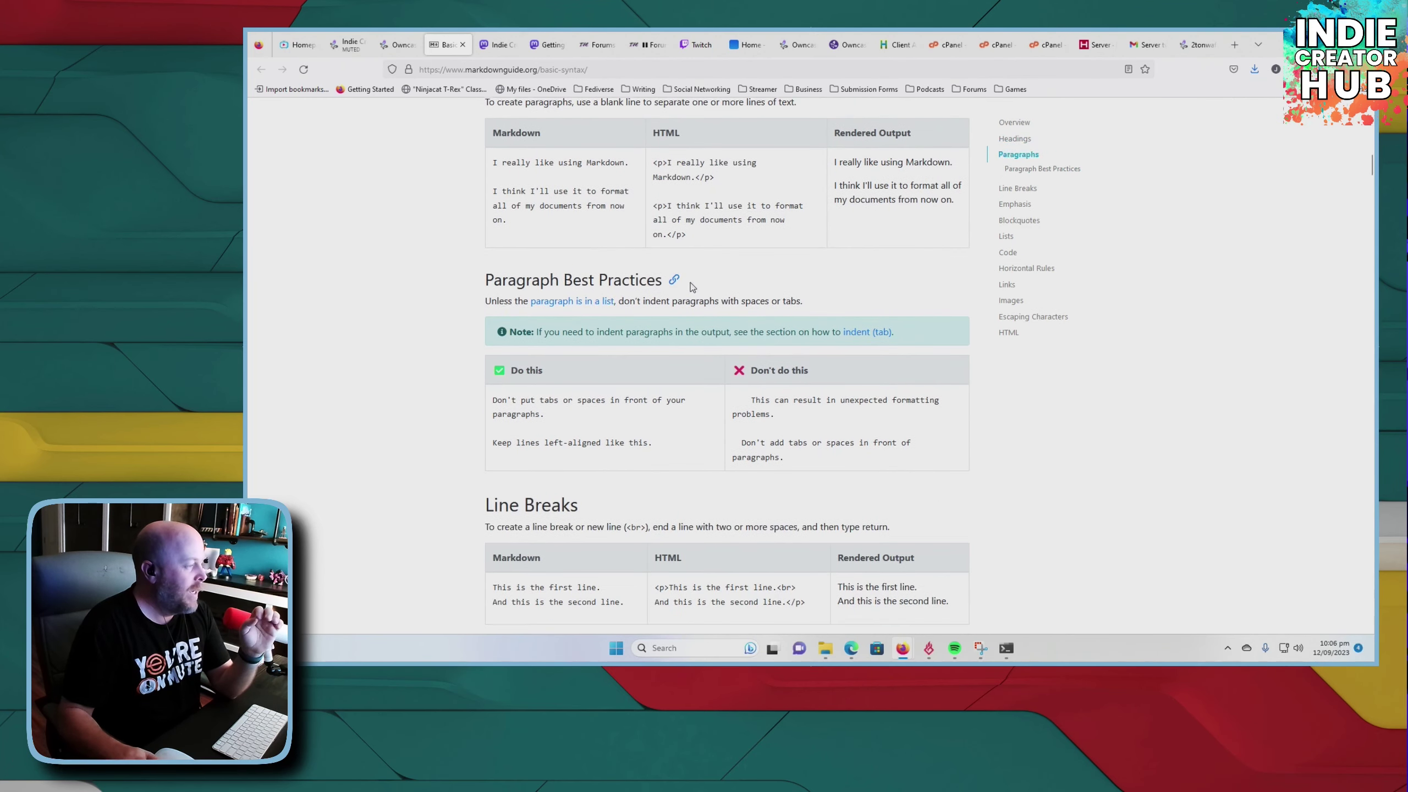
scroll(691, 281, "down", 14)
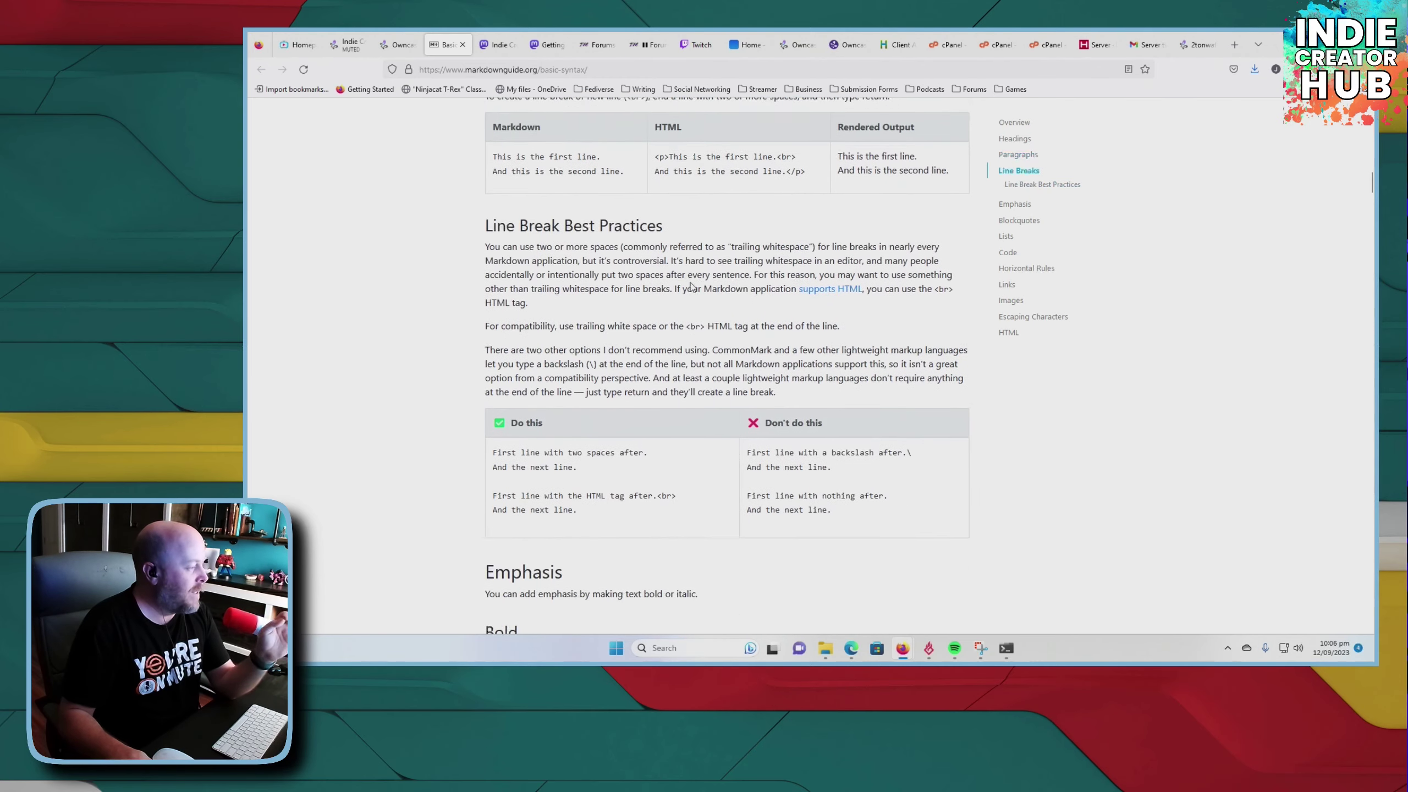
scroll(691, 282, "down", 10)
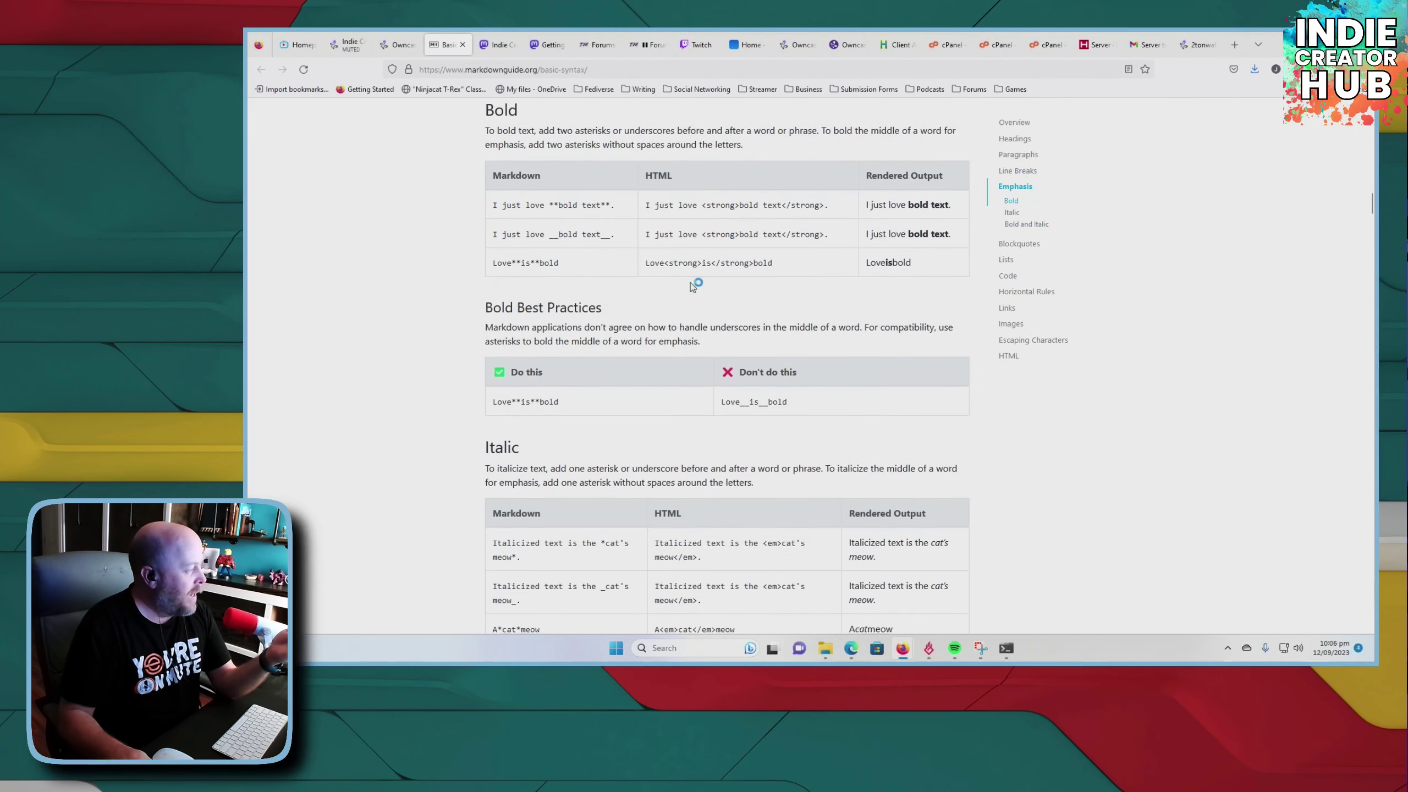
scroll(690, 281, "down", 9)
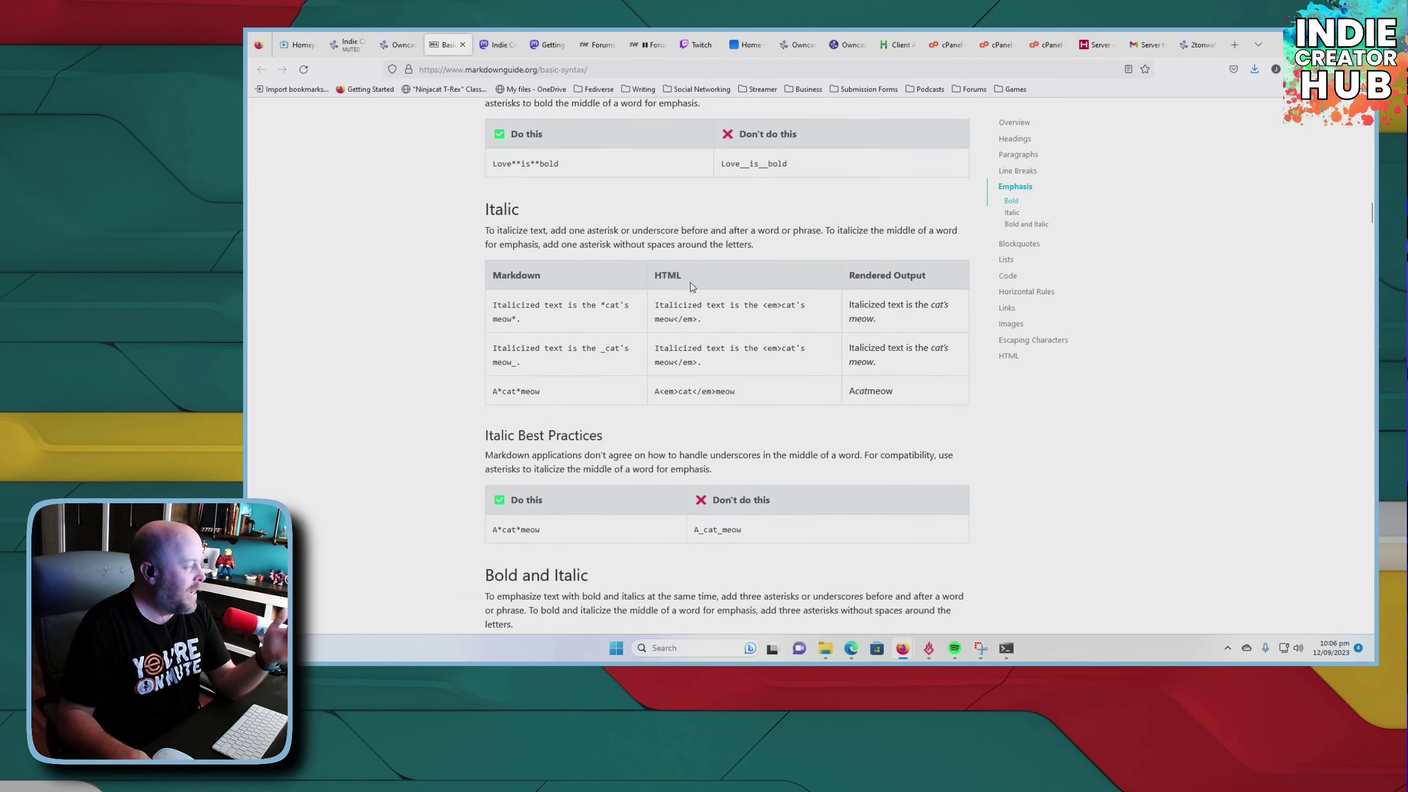
scroll(691, 287, "down", 7)
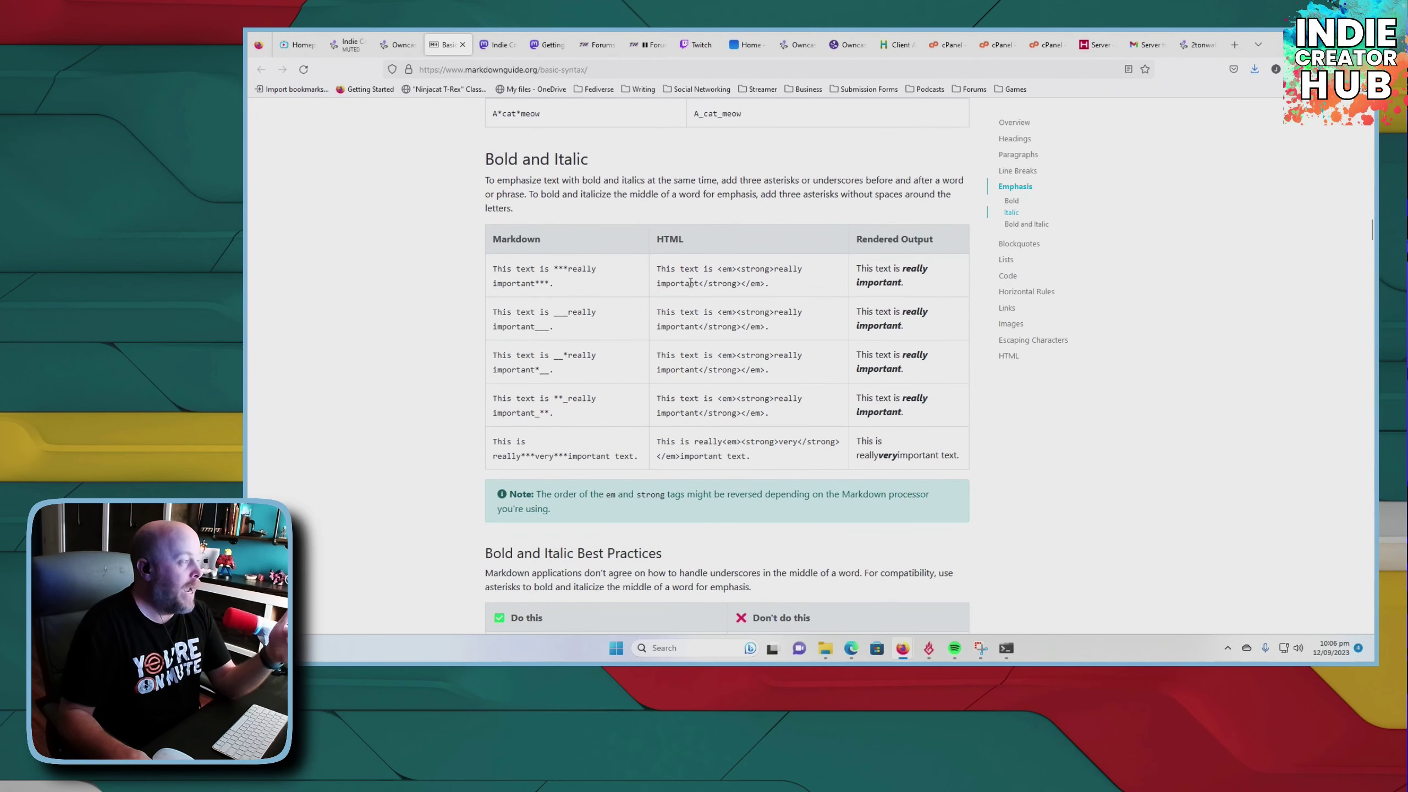
scroll(690, 285, "down", 6)
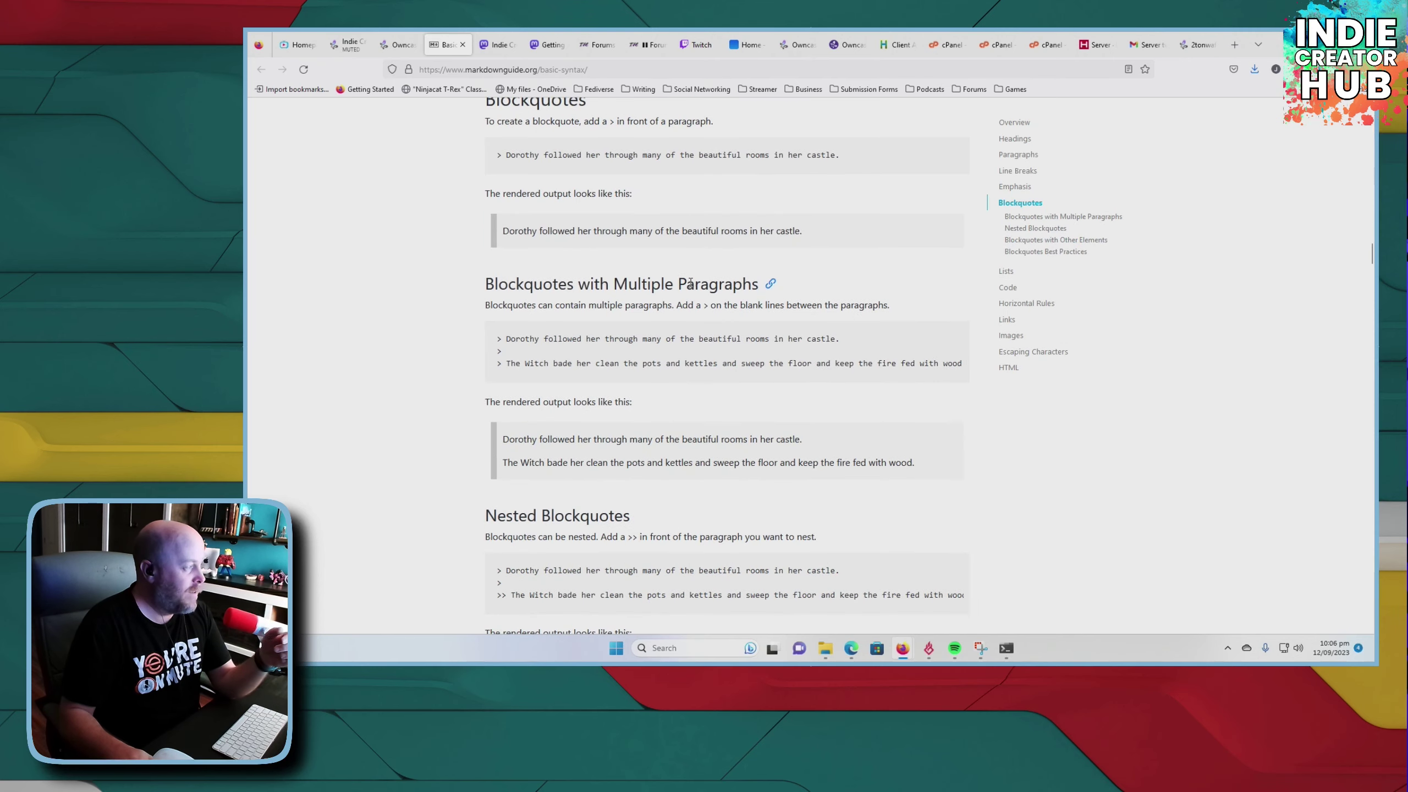
scroll(691, 284, "down", 8)
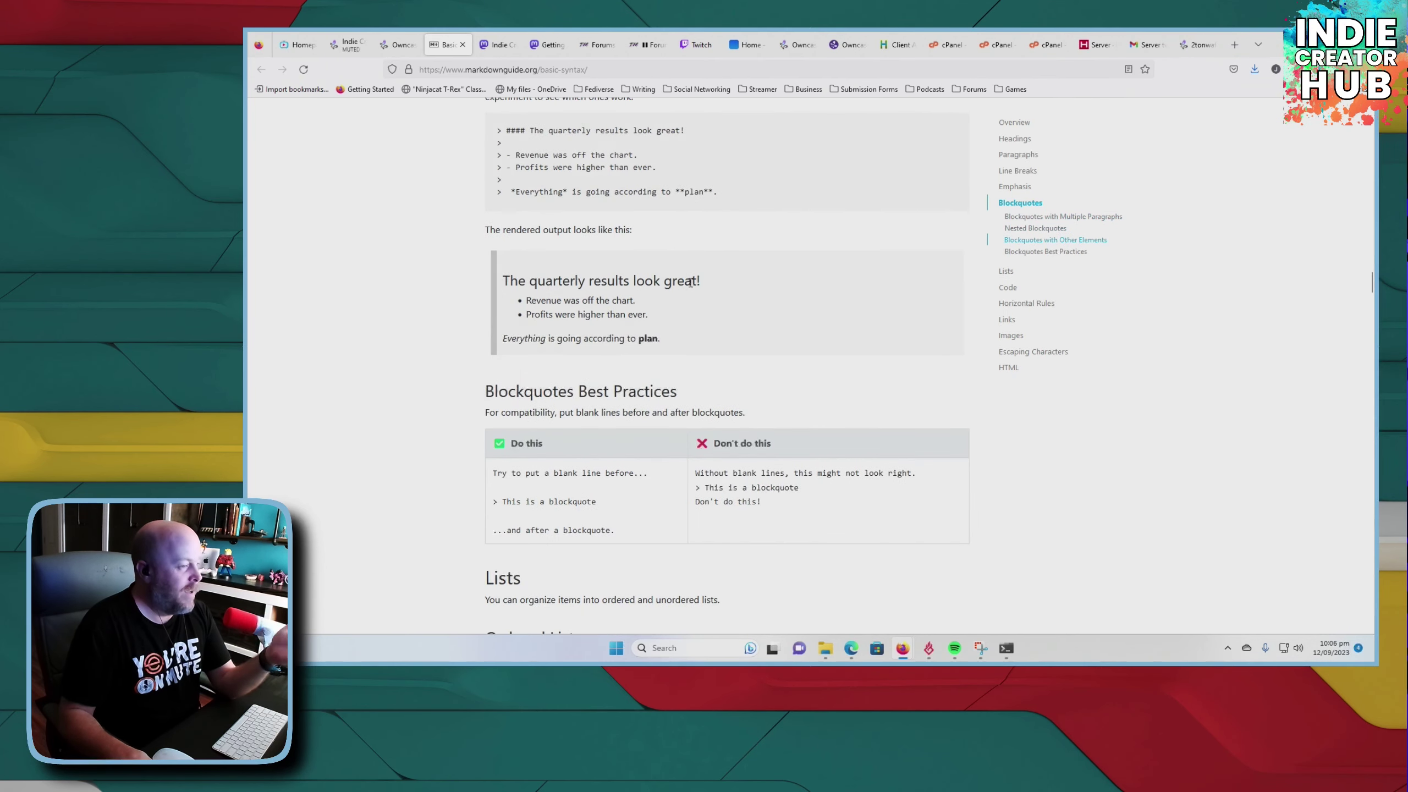
scroll(690, 284, "down", 10)
scroll(690, 286, "down", 15)
scroll(691, 287, "down", 20)
scroll(691, 286, "down", 20)
scroll(690, 286, "down", 20)
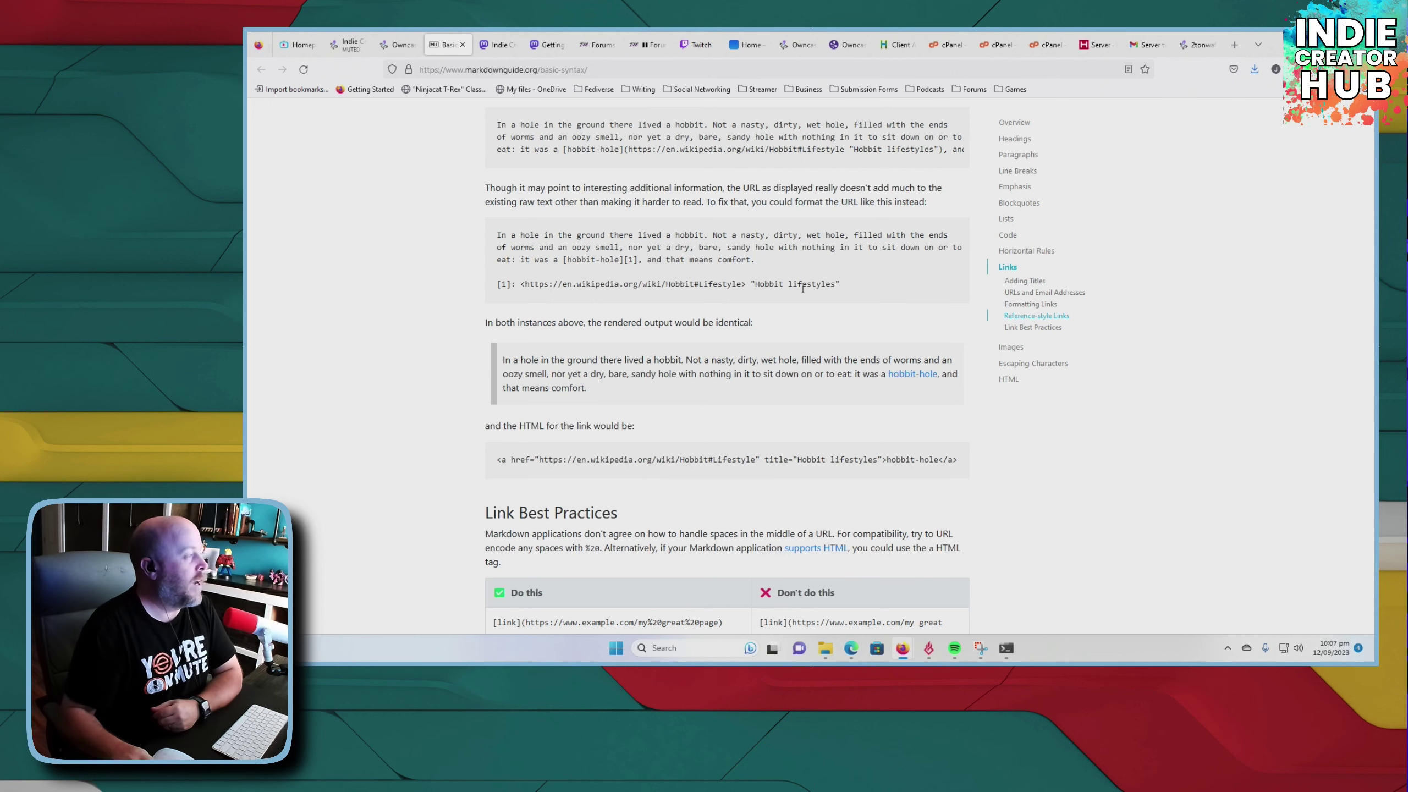
left_click(397, 45)
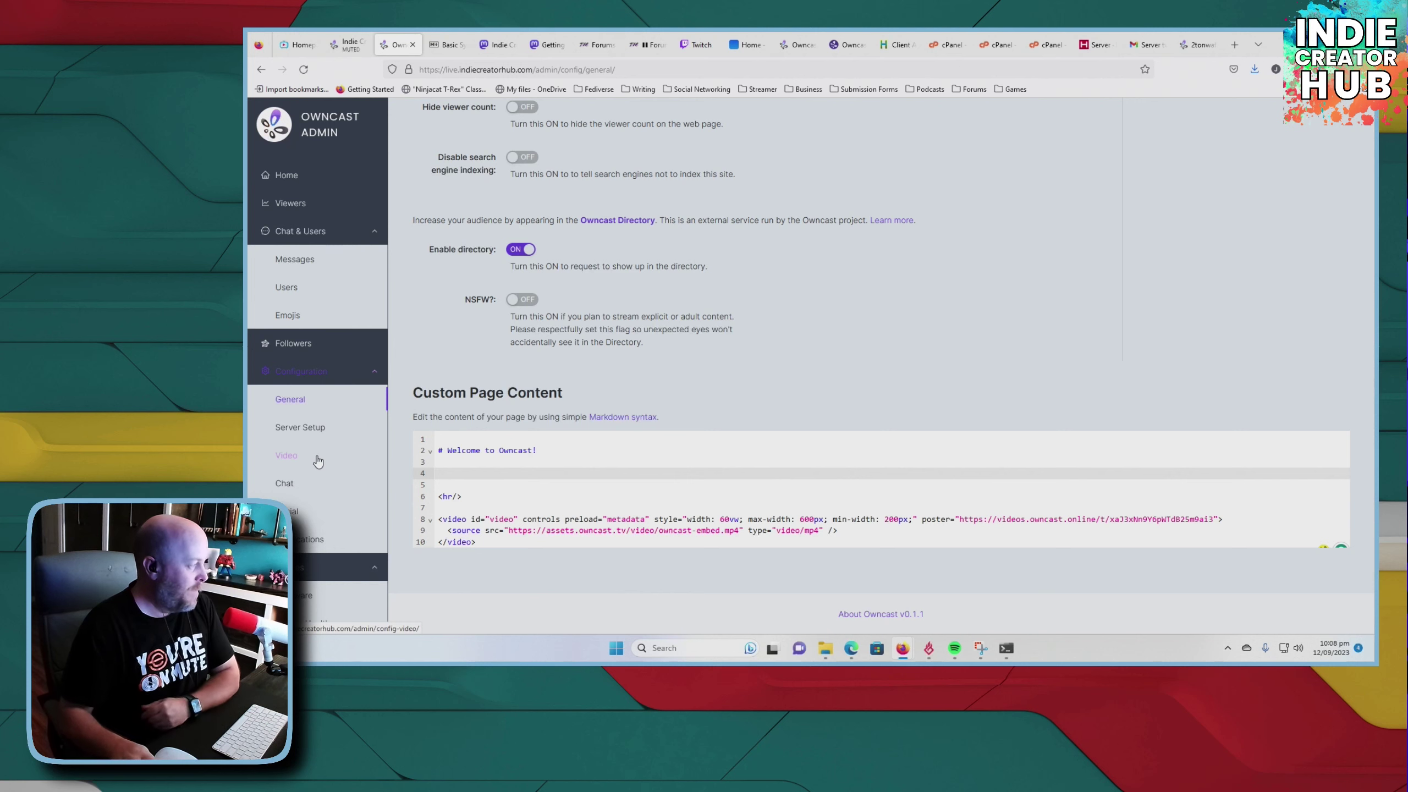
- Review the chat settings, including the forbidden and default usernames, and look at the server configuration
left_click(285, 484)
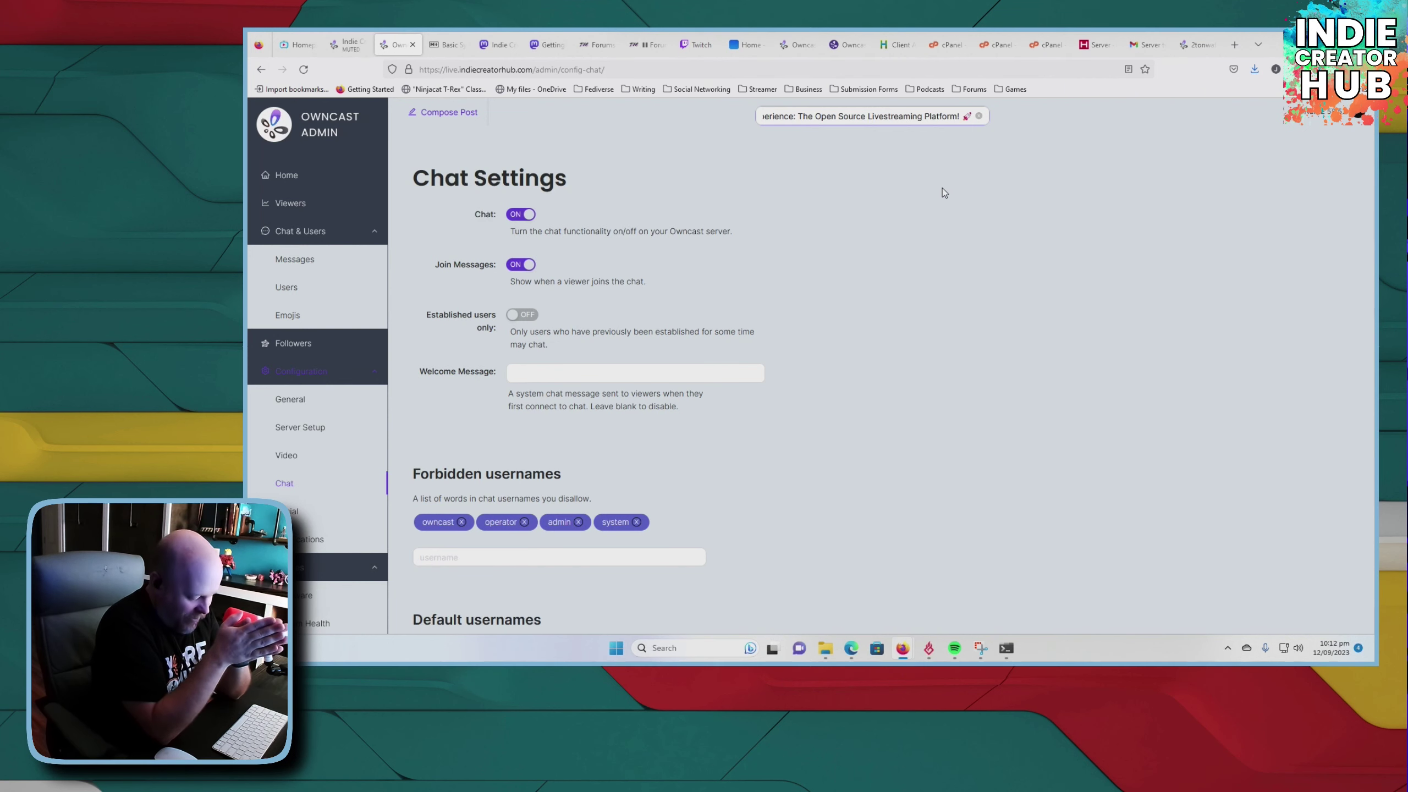
scroll(811, 343, "down", 3)
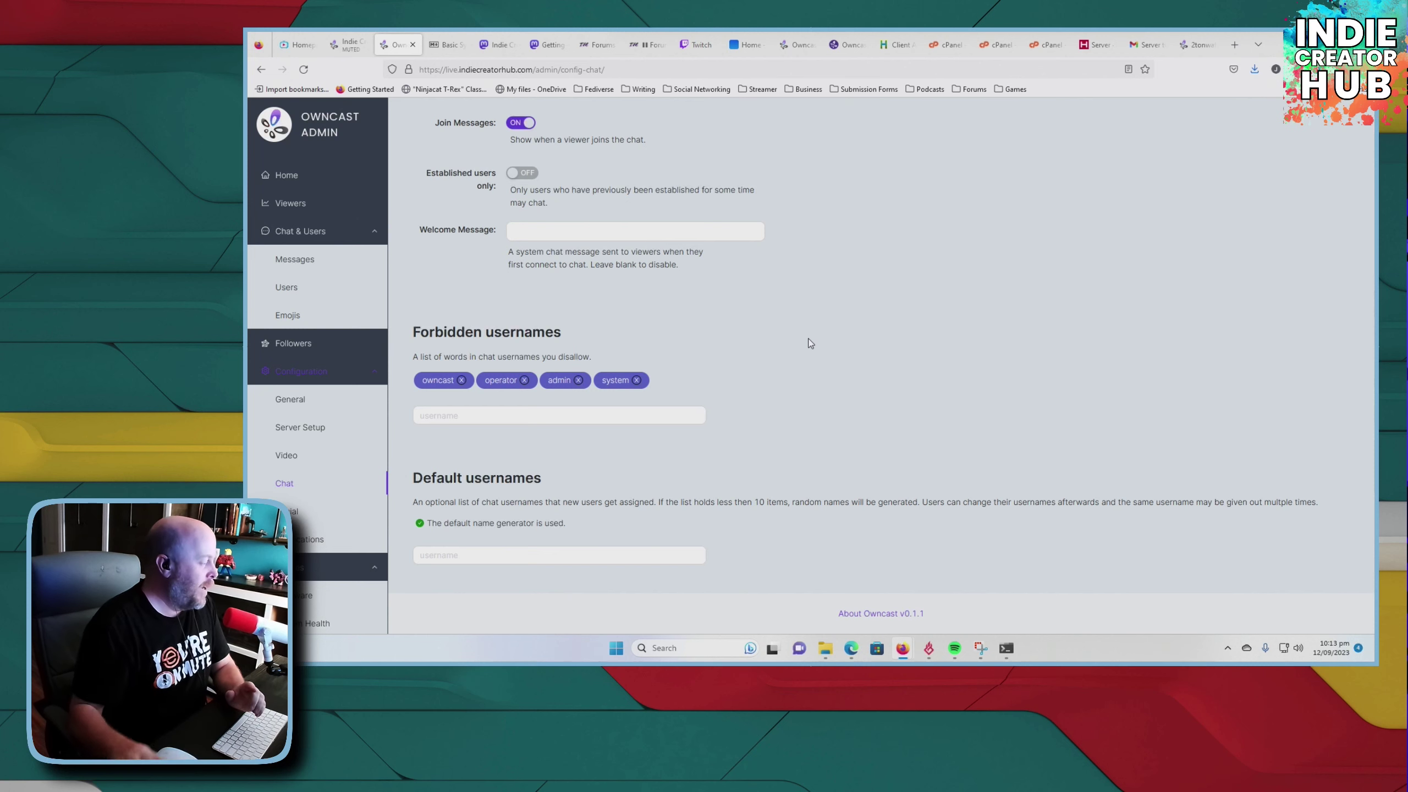
left_click(554, 415)
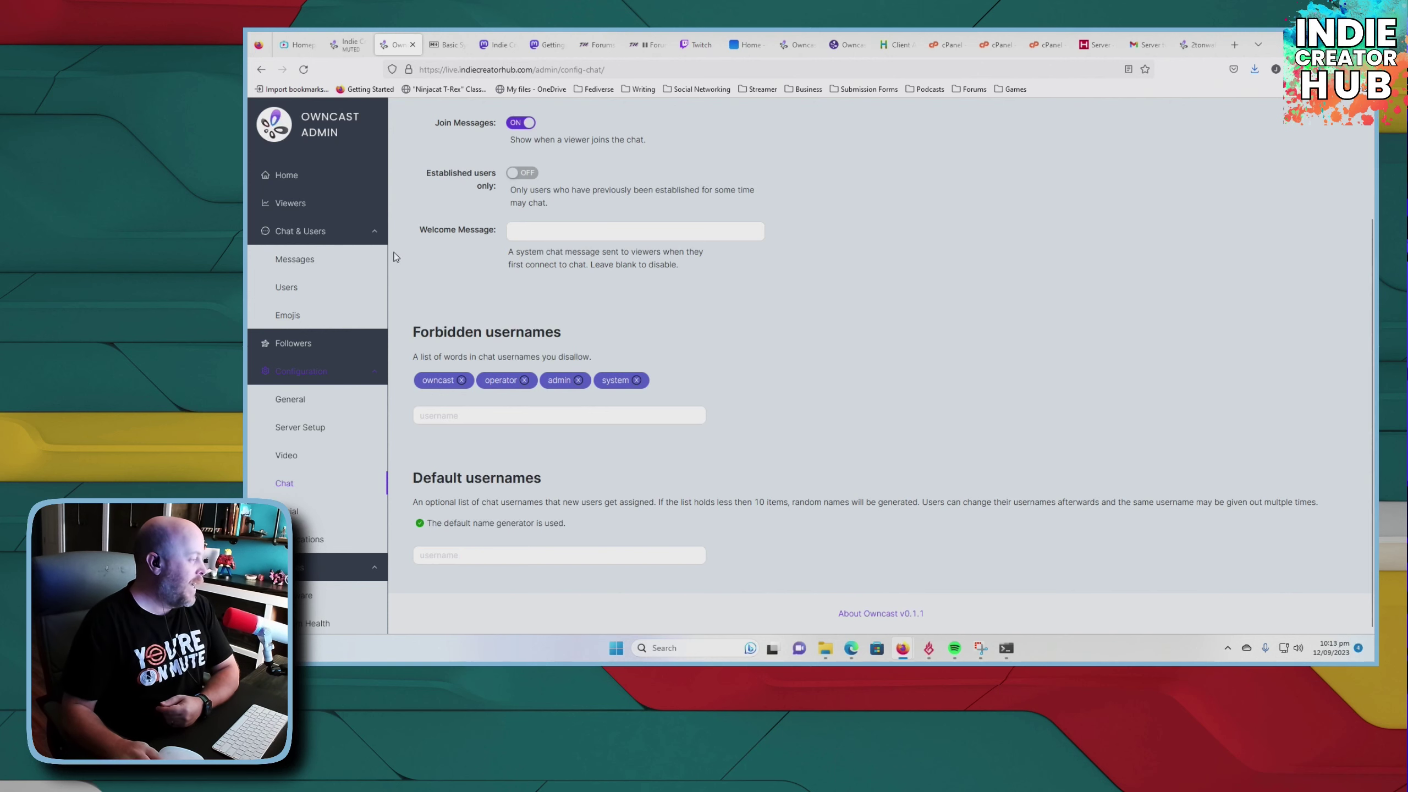
scroll(662, 410, "up", 3)
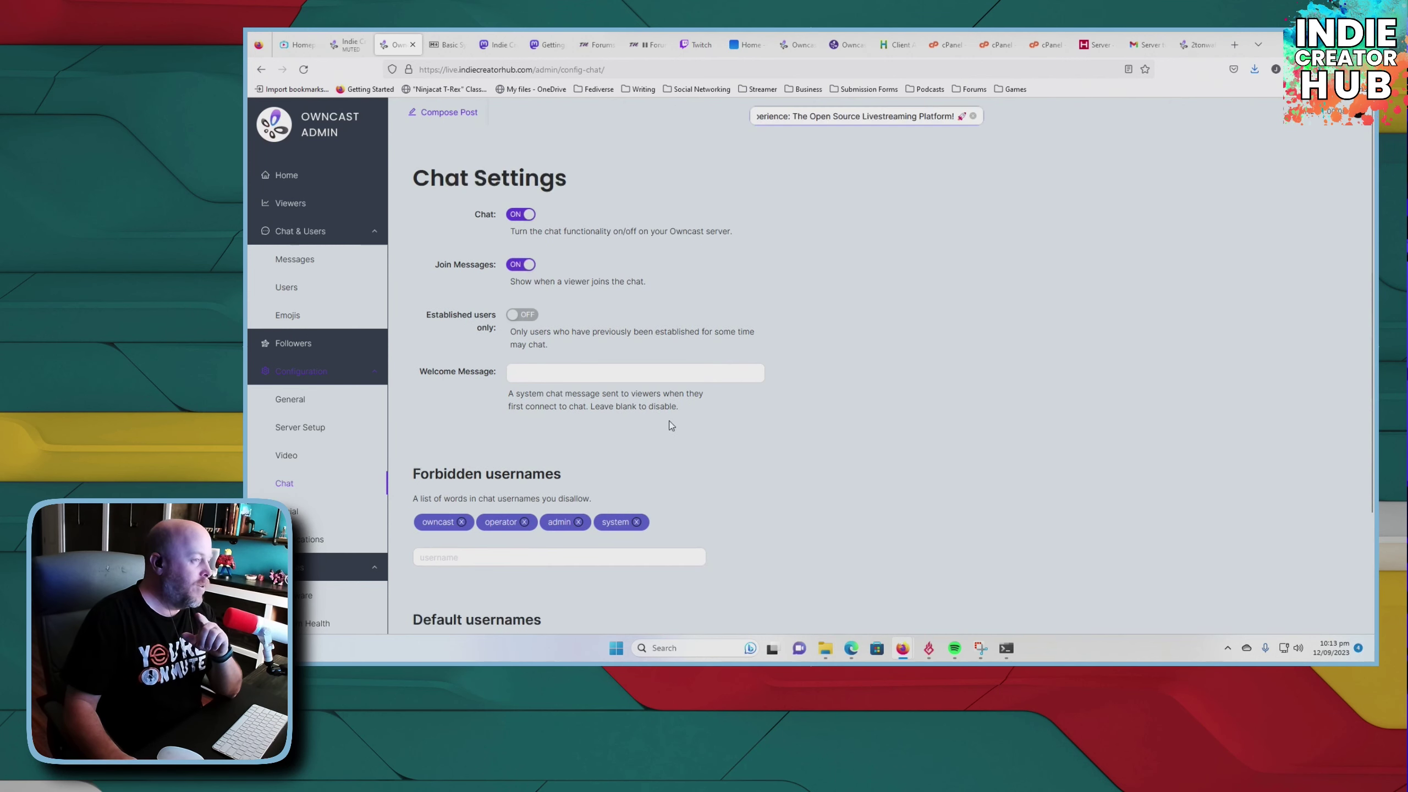
left_click(296, 427)
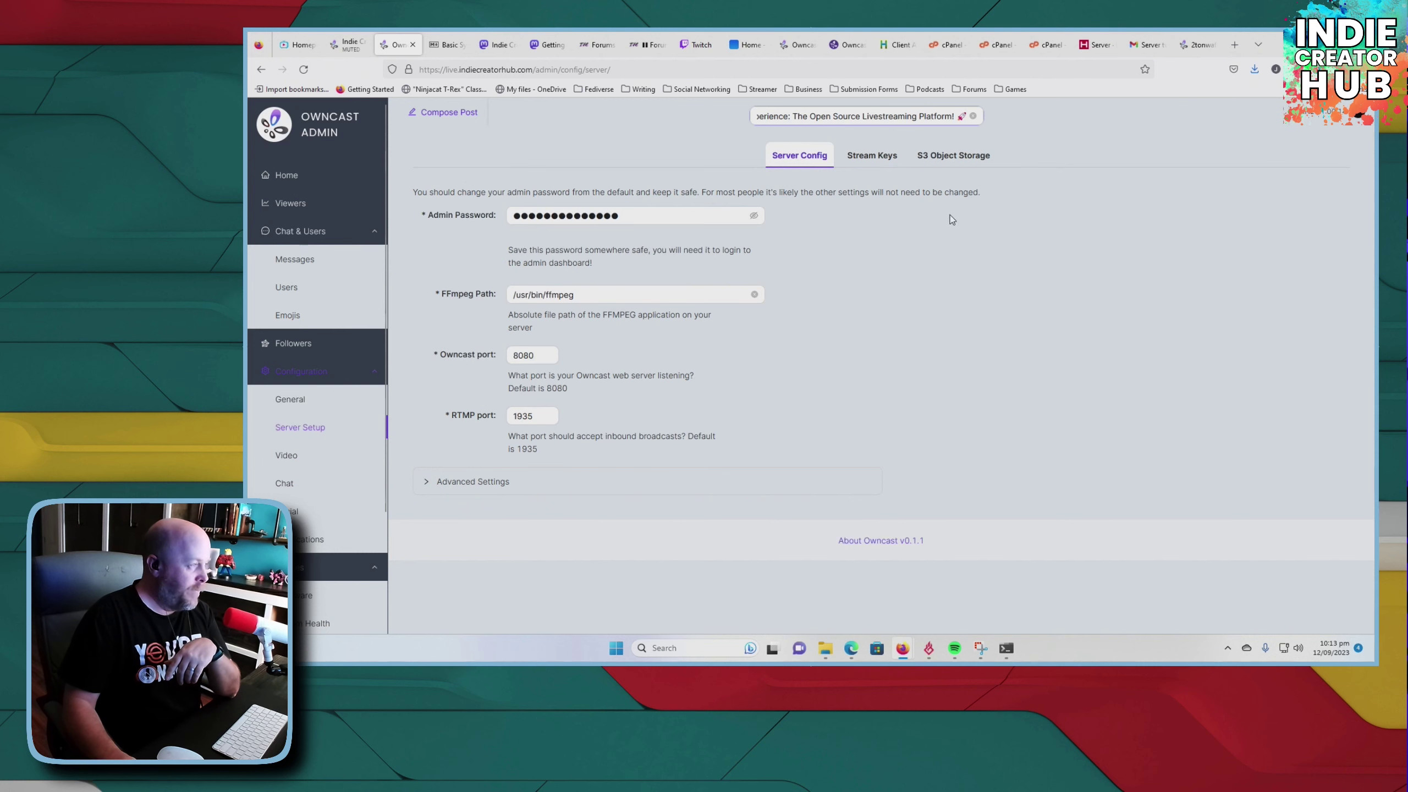
- Examine the tags and the field for adding a new tag in the general configuration
left_click(296, 399)
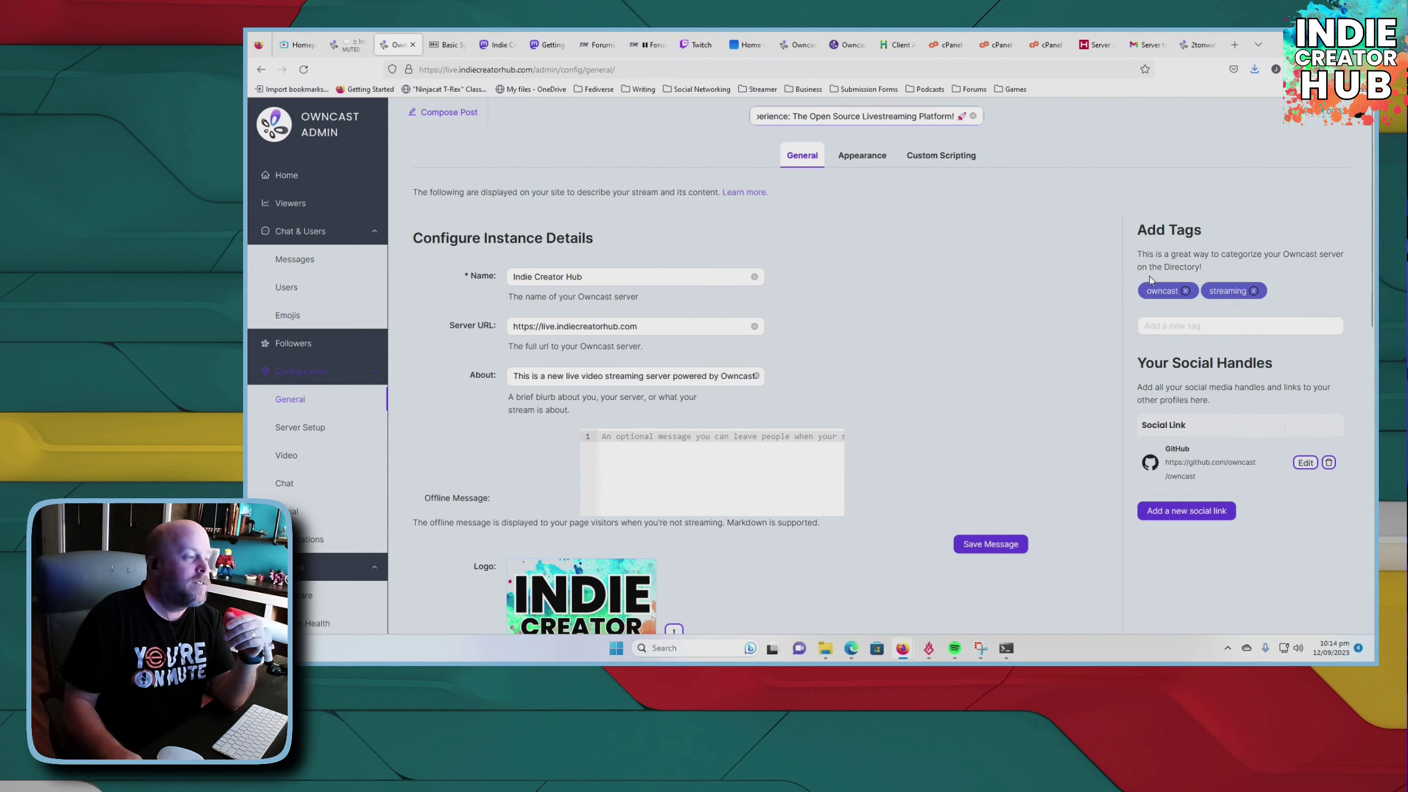
left_click(1218, 328)
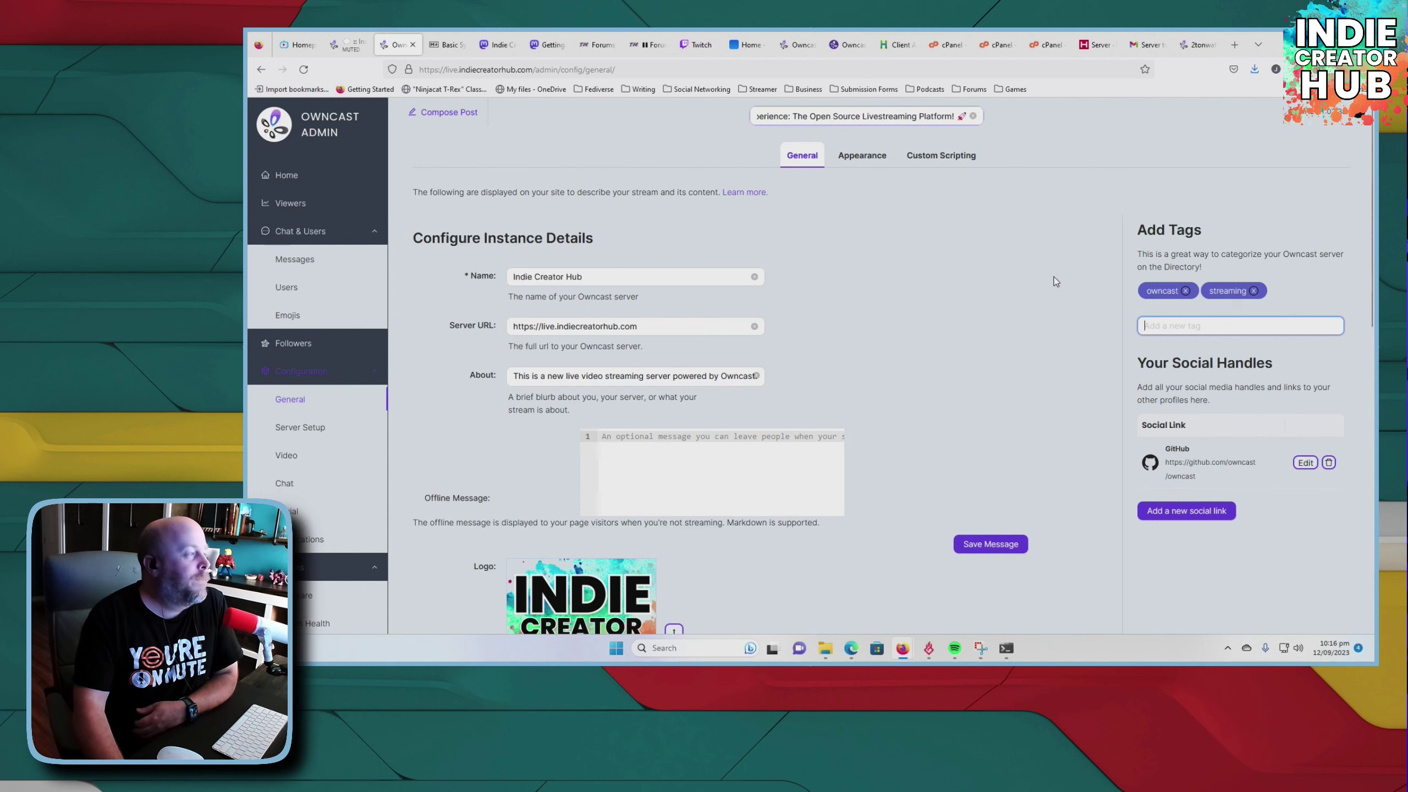
left_click(796, 45)
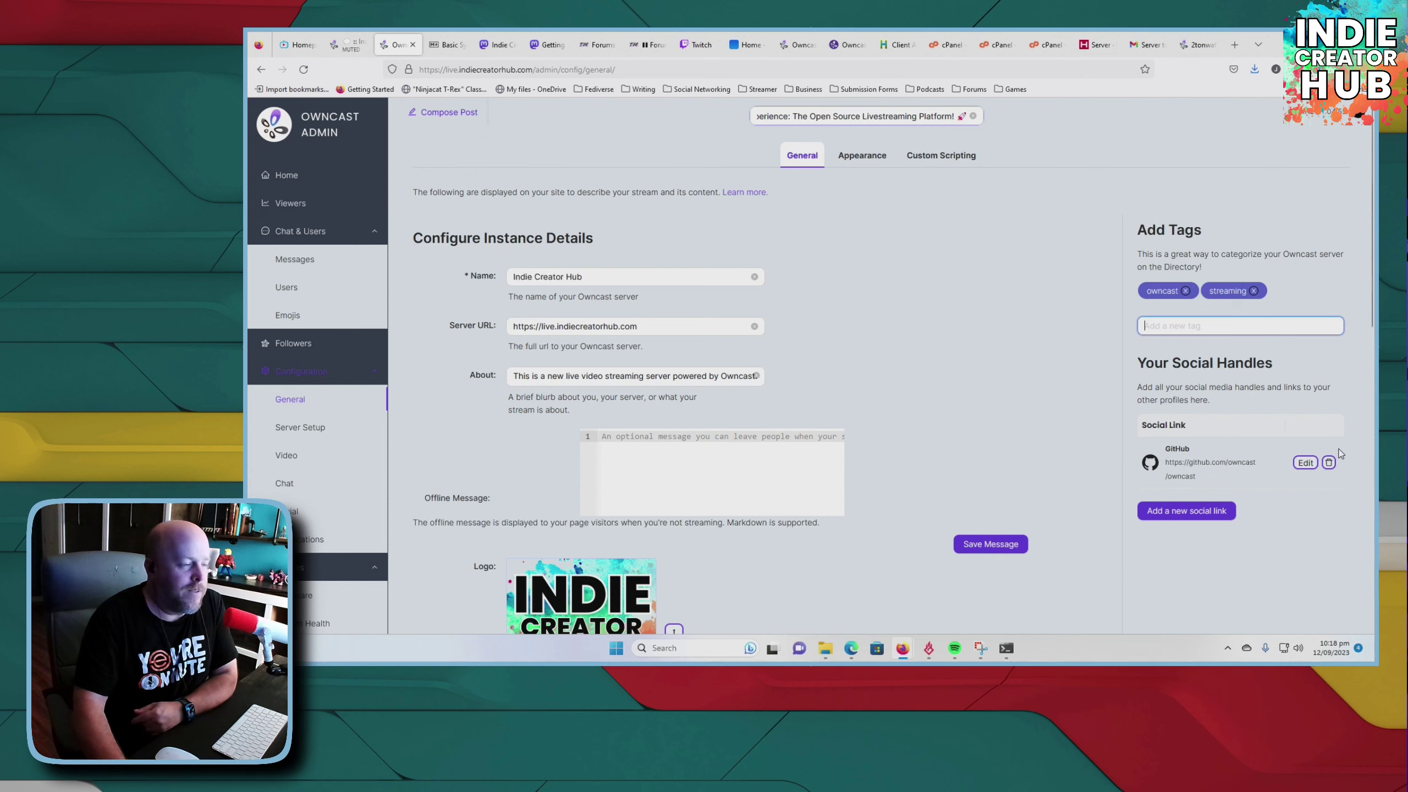
- Open the form for a new social link and look through the available platforms from Bandcamp to Other, plus the URL field
left_click(1193, 521)
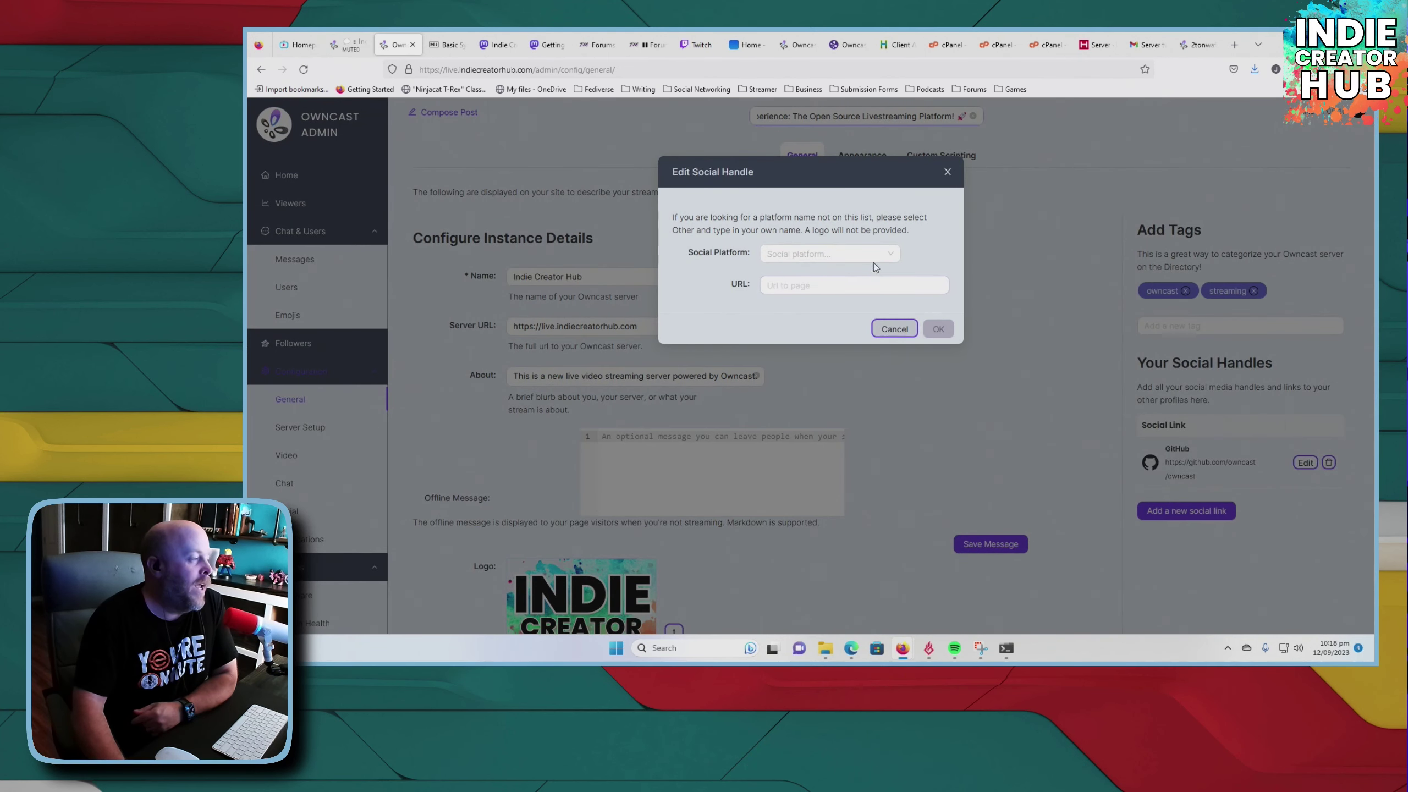
left_click(889, 256)
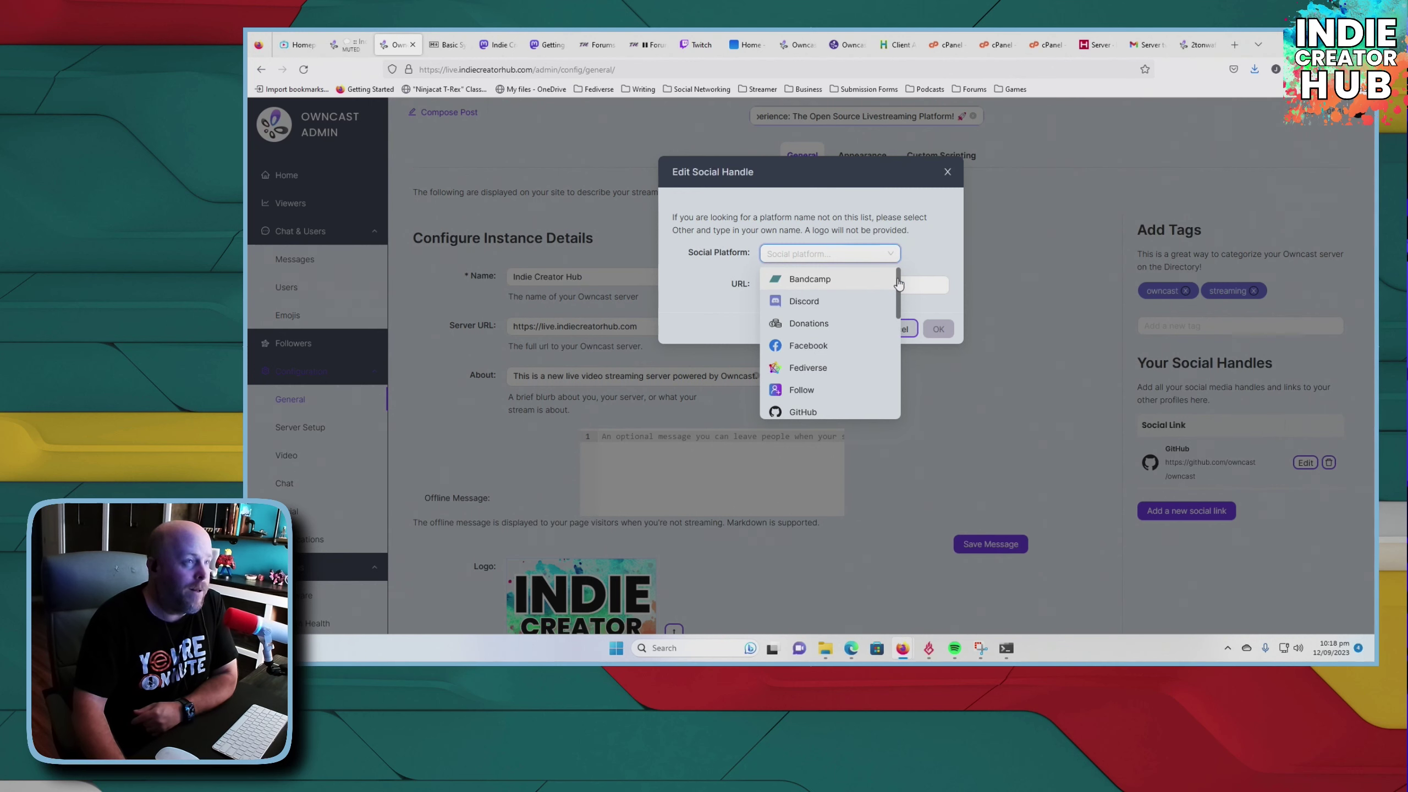
scroll(899, 283, "down", 2)
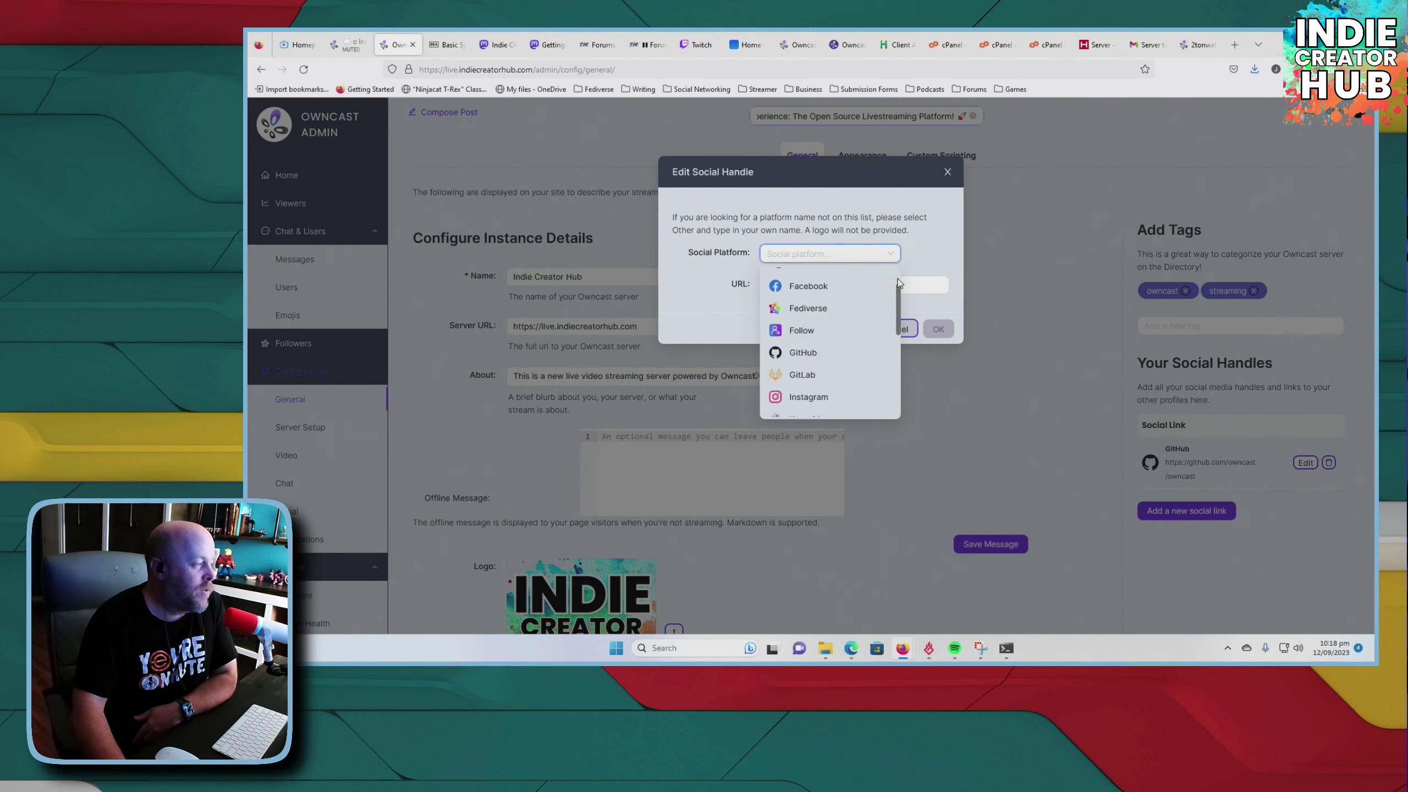
scroll(885, 312, "down", 1)
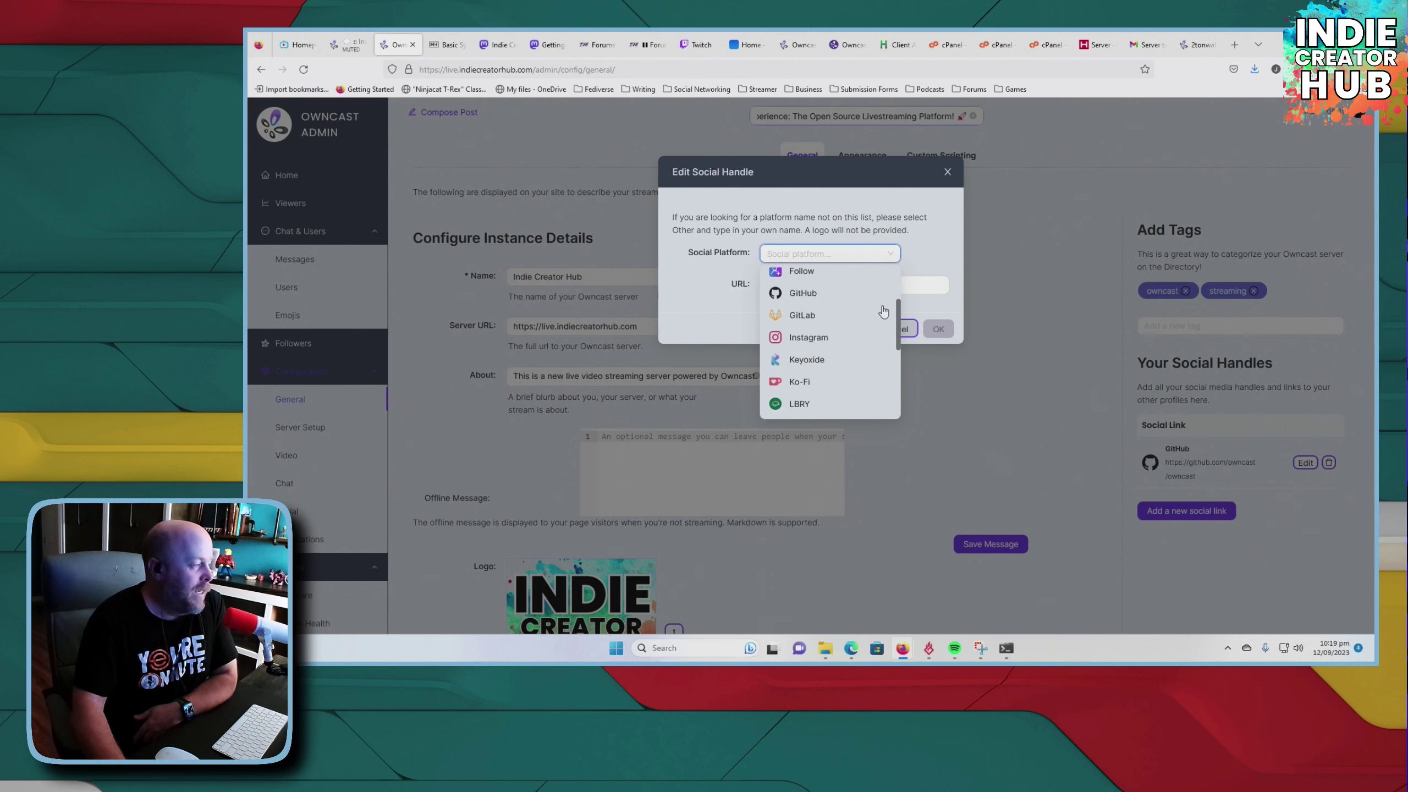
scroll(885, 312, "down", 1)
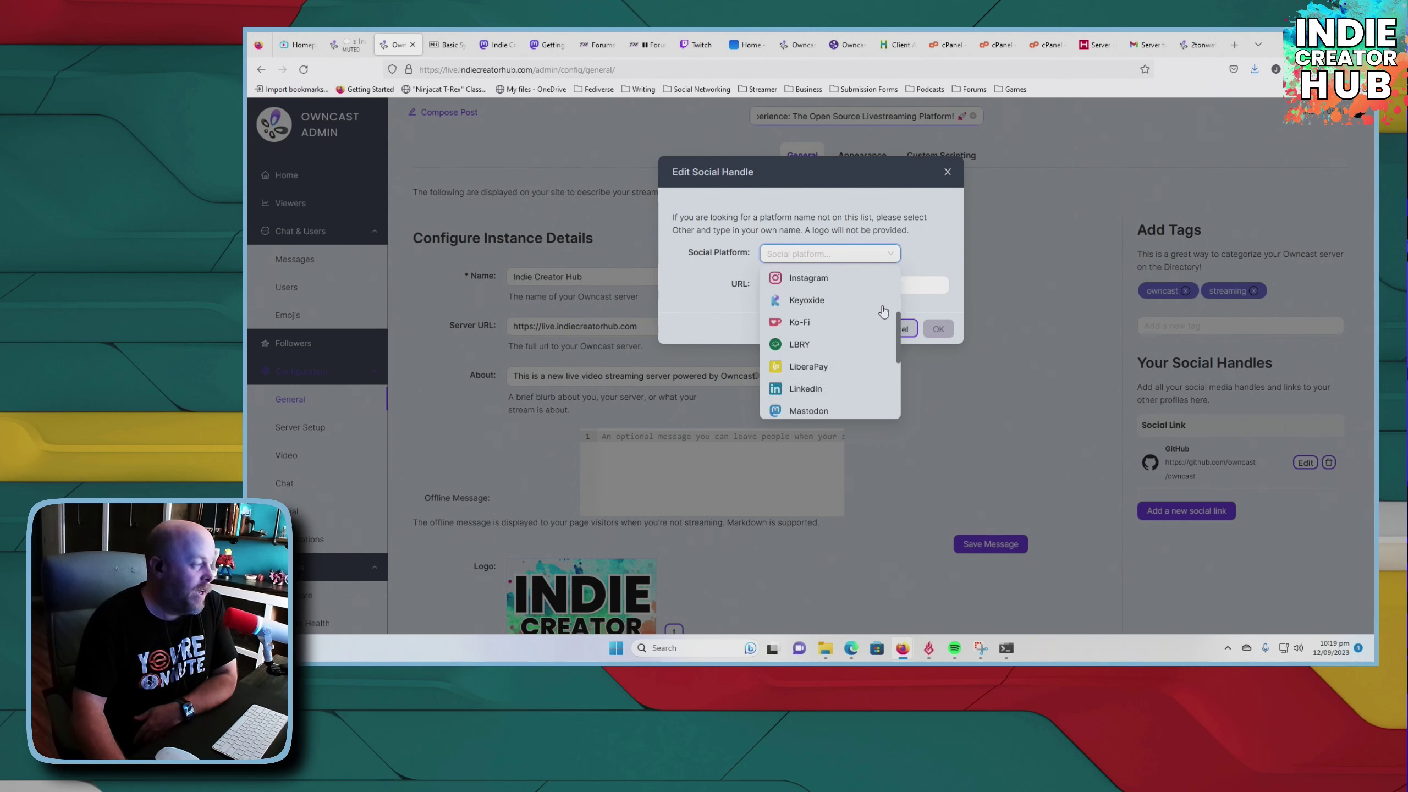
scroll(884, 312, "down", 1)
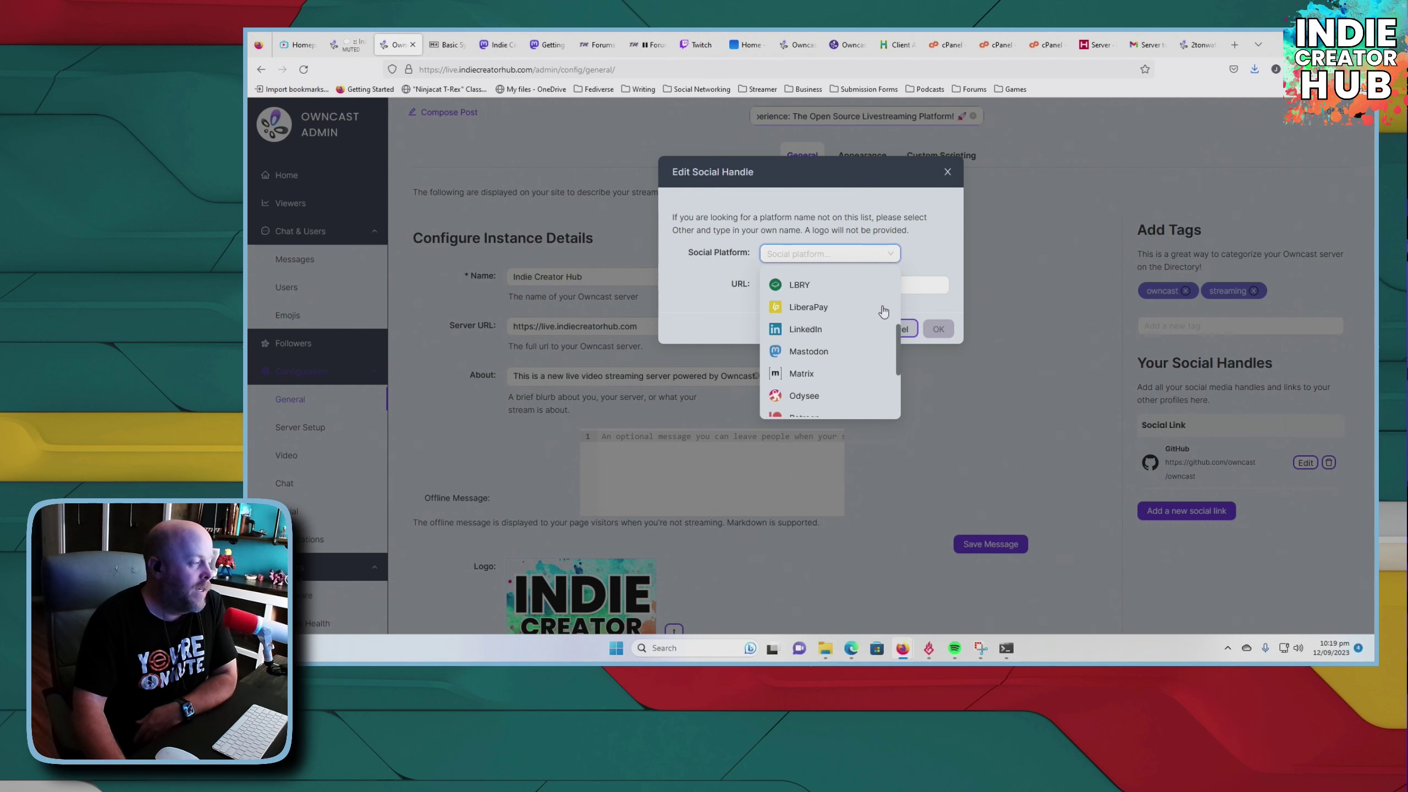
scroll(885, 313, "down", 1)
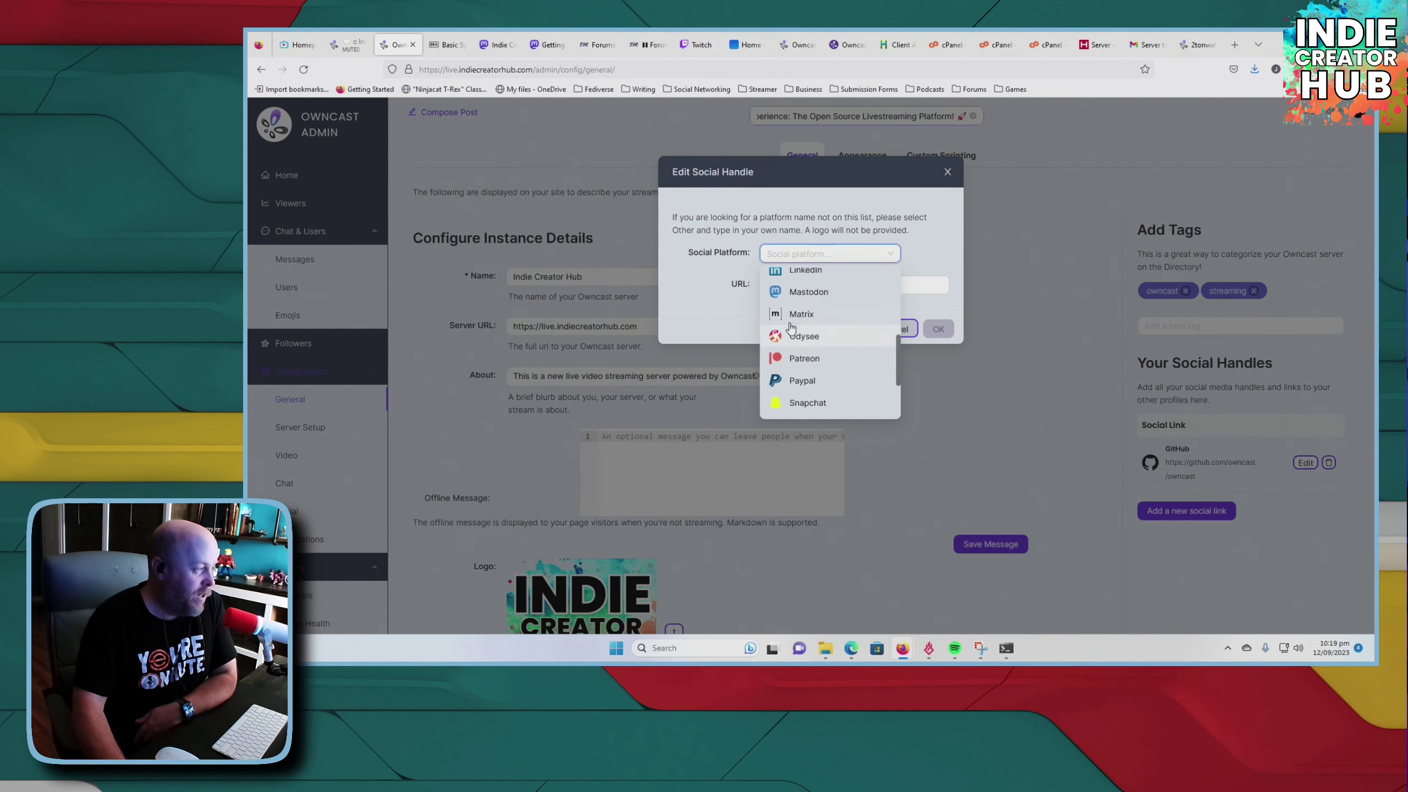
scroll(896, 355, "down", 1)
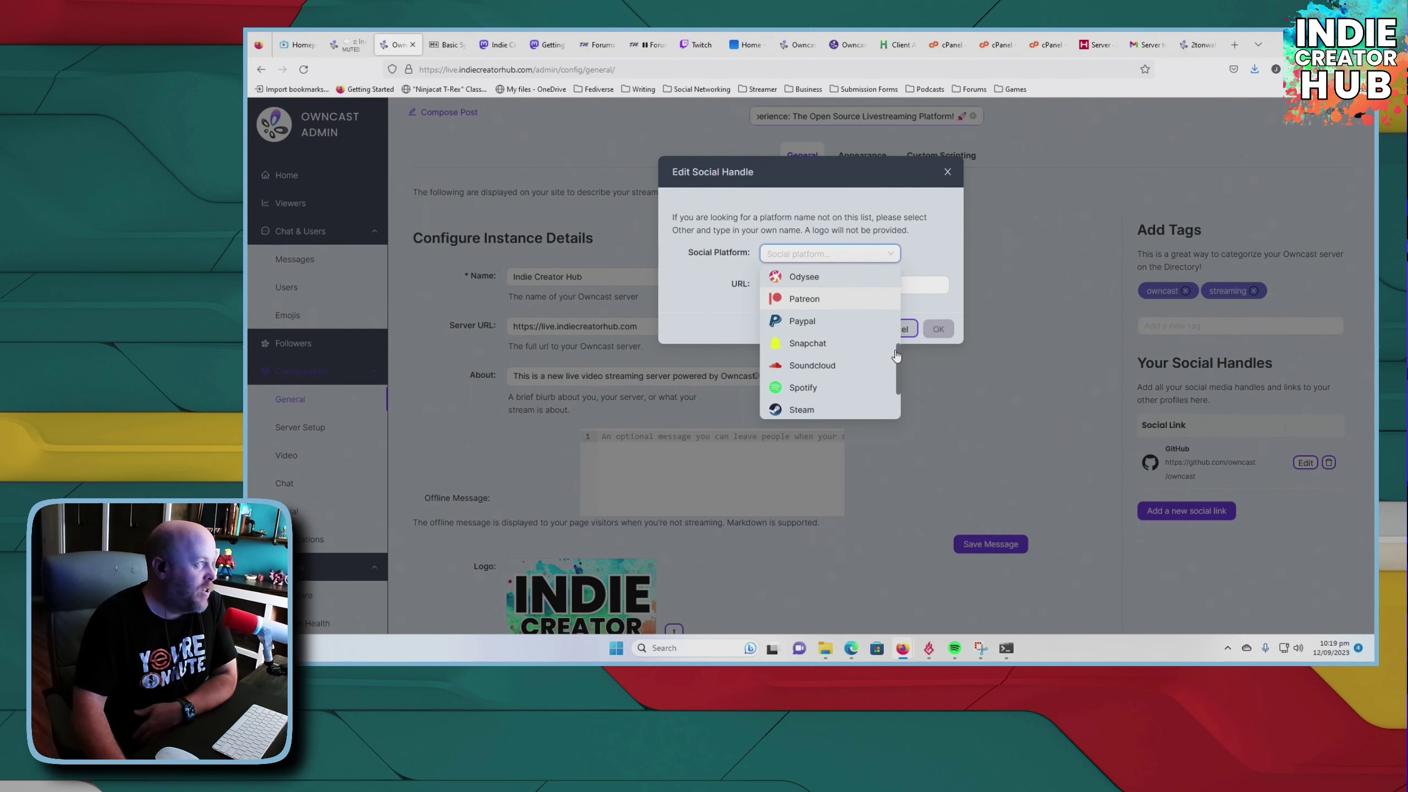
scroll(896, 355, "down", 1)
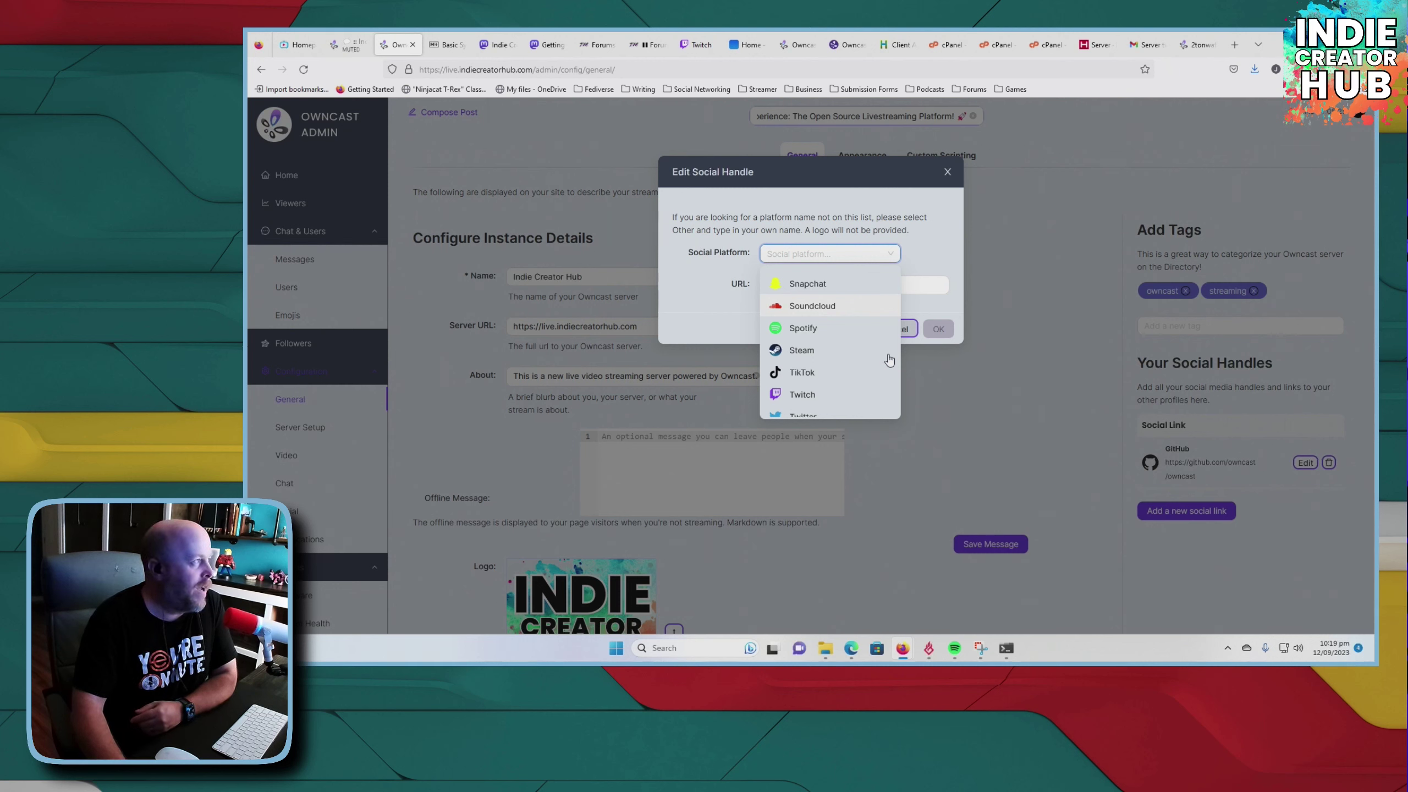
scroll(864, 371, "down", 1)
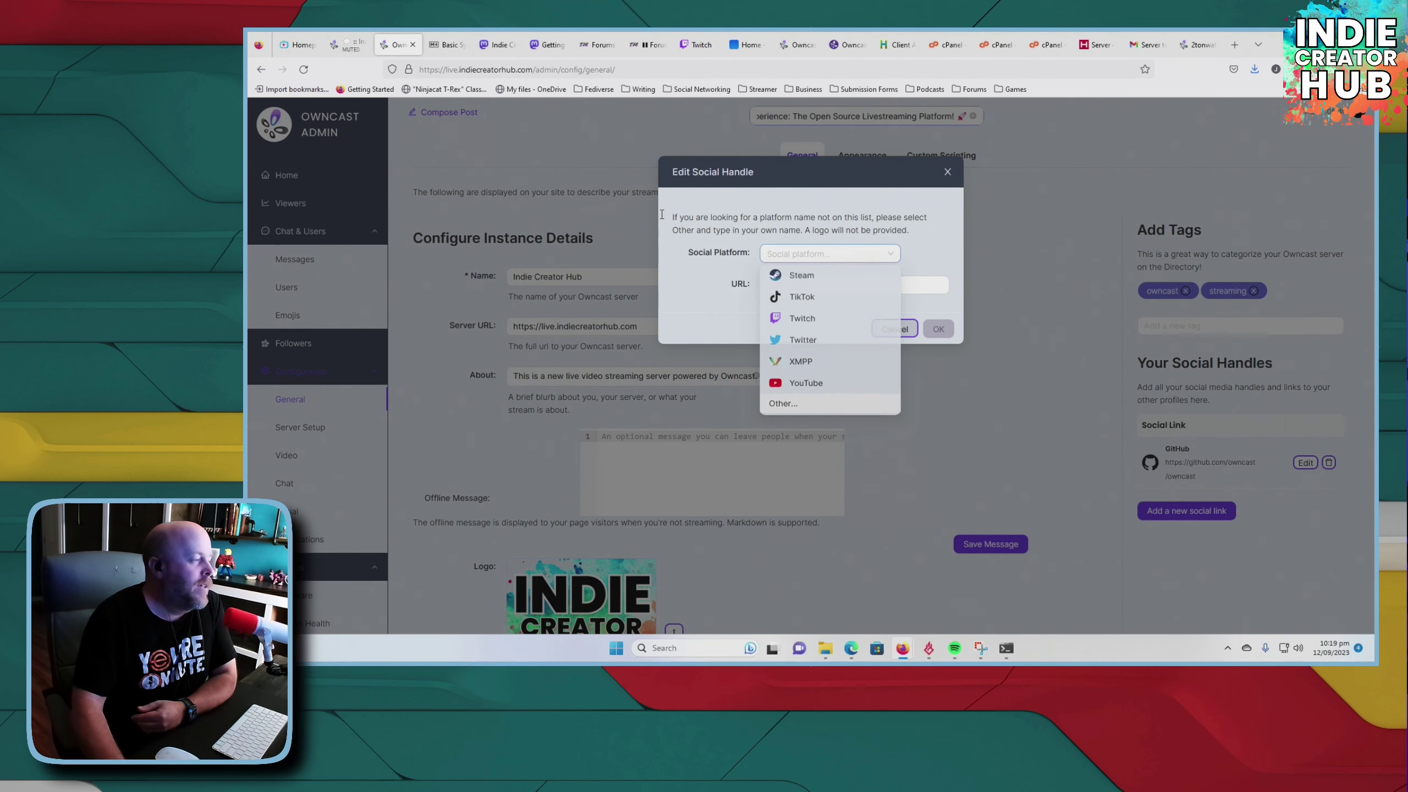
left_click(771, 264)
left_click(791, 286)
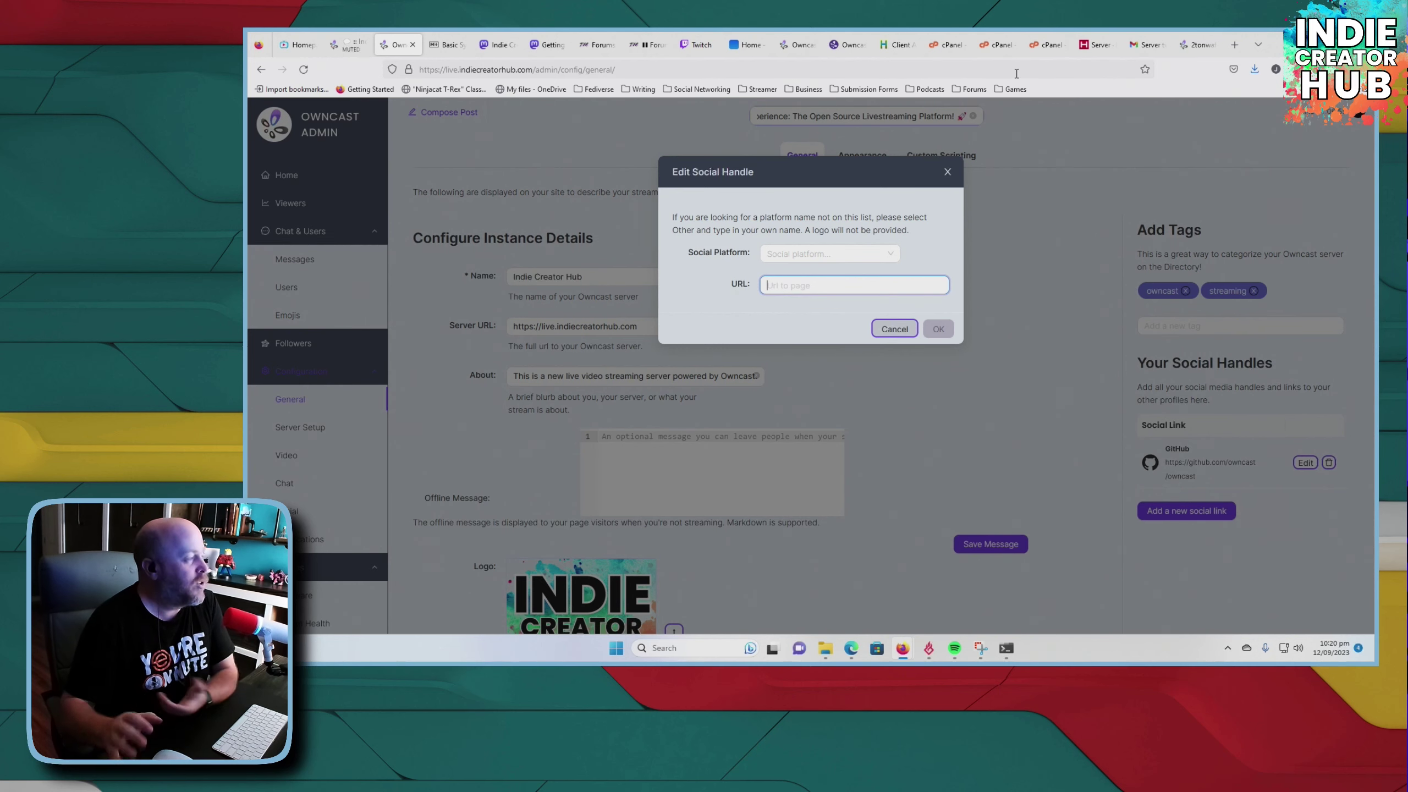
- Open indiebasement.live in a new browser tab and examine its description, tags and social links as an example
left_click(1238, 49)
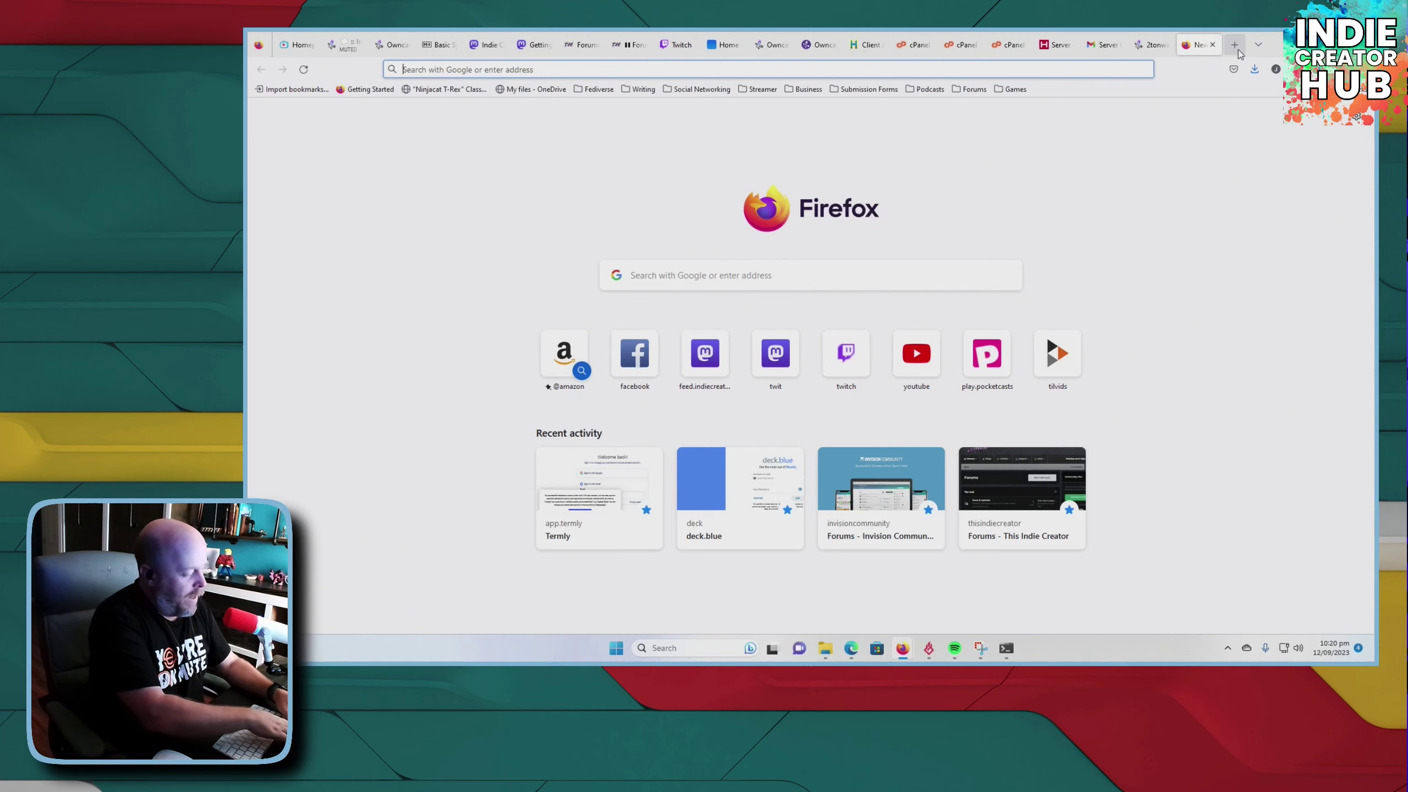
type("indieb")
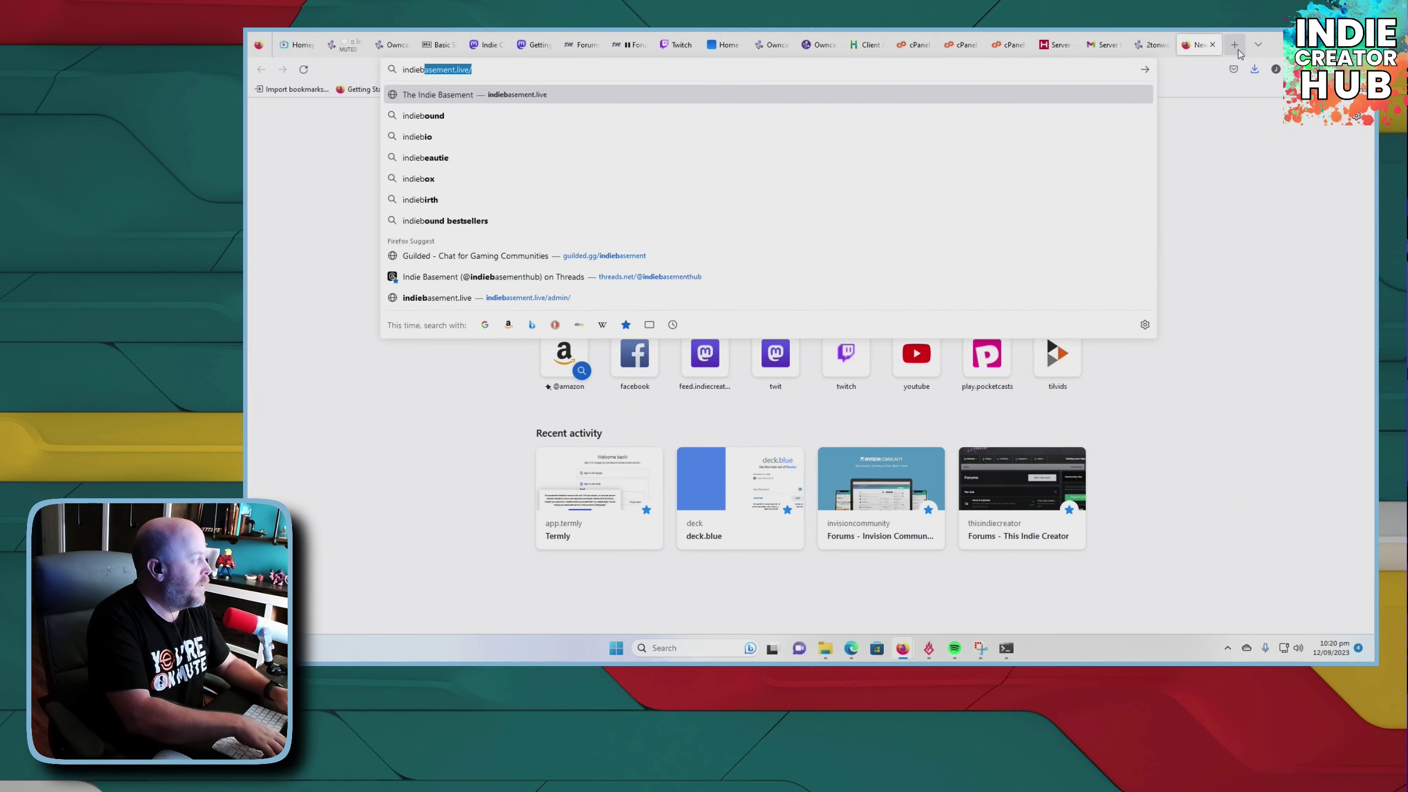
key("Return")
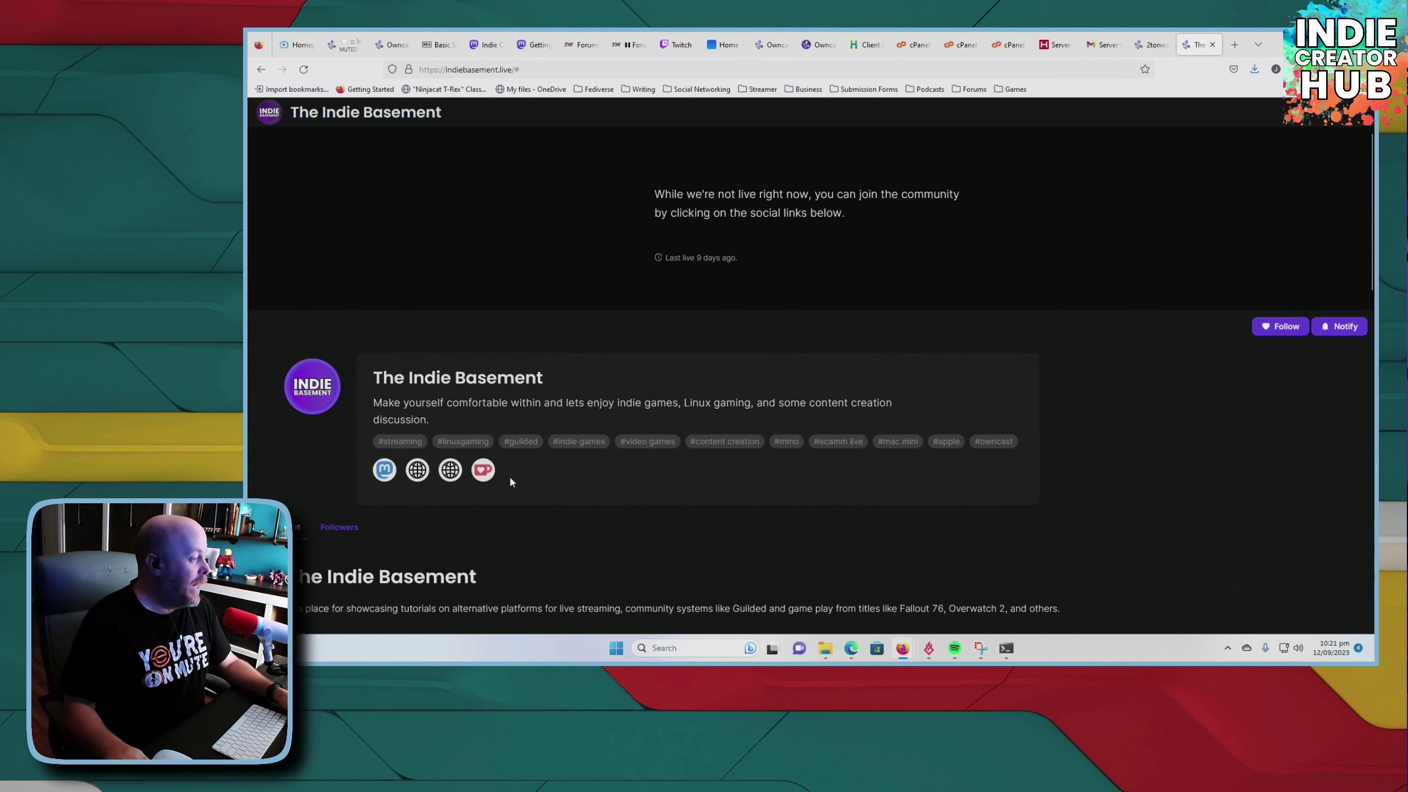
scroll(508, 475, "down", 2)
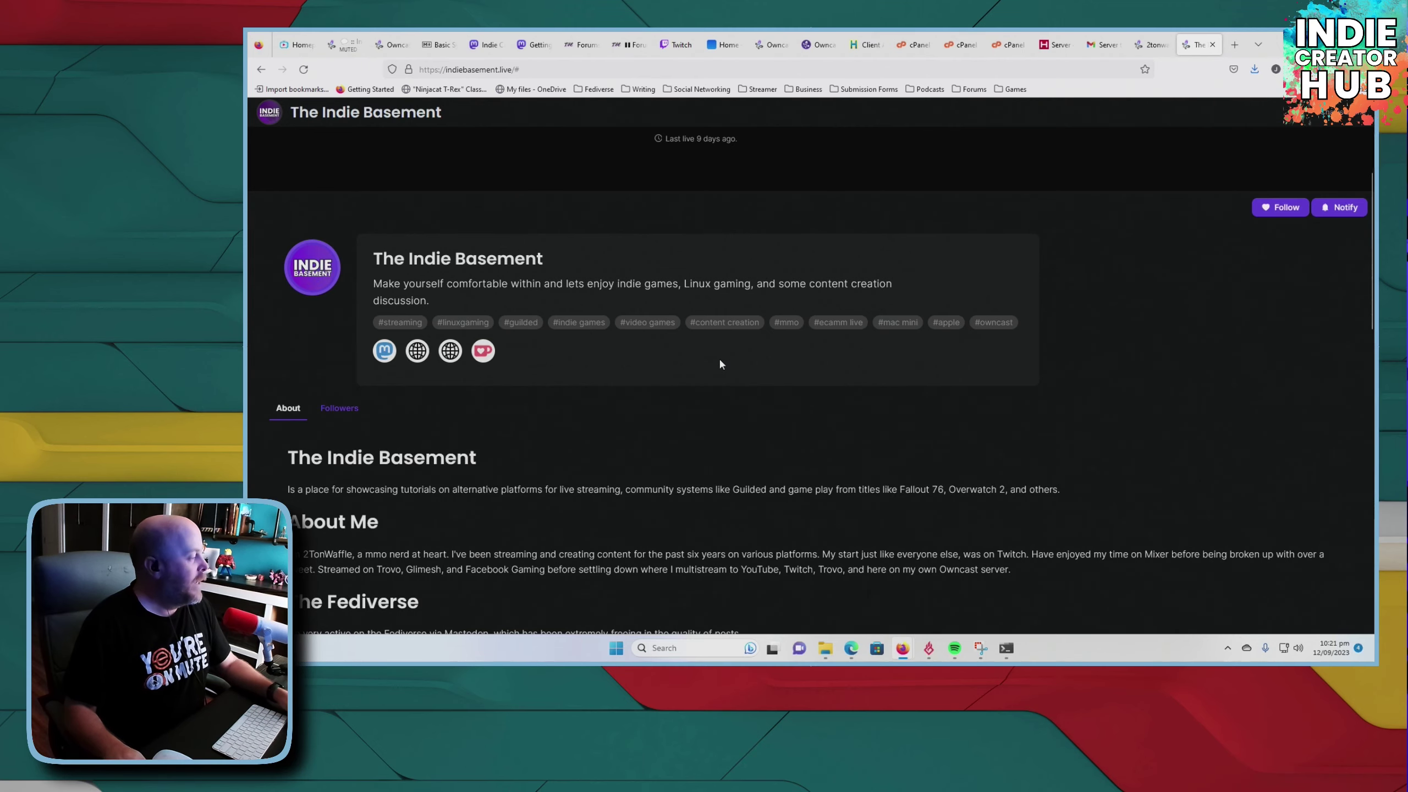
scroll(720, 364, "down", 1)
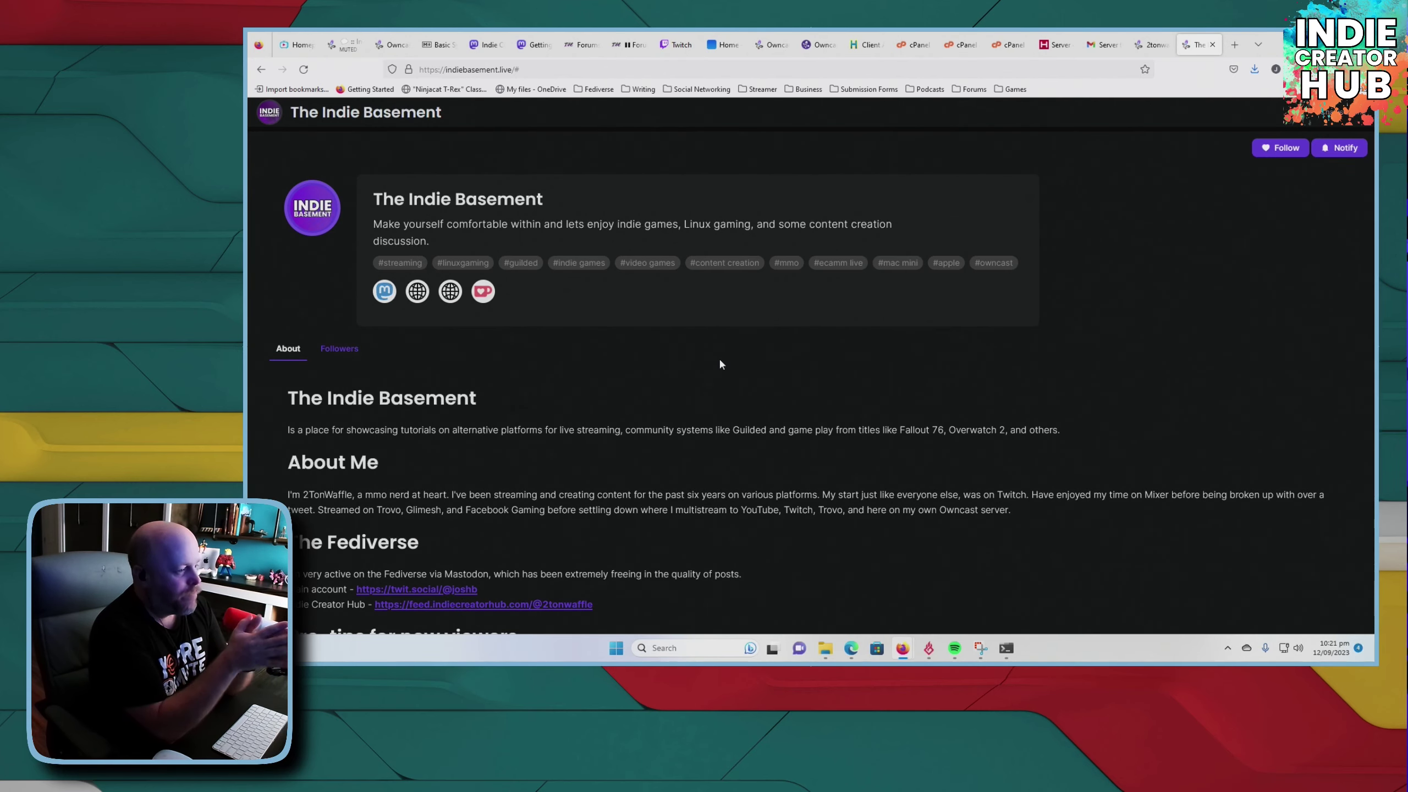
- Read The Indie Basement's custom page content from the introduction to the stream server specs and return to its header
scroll(720, 360, "down", 5)
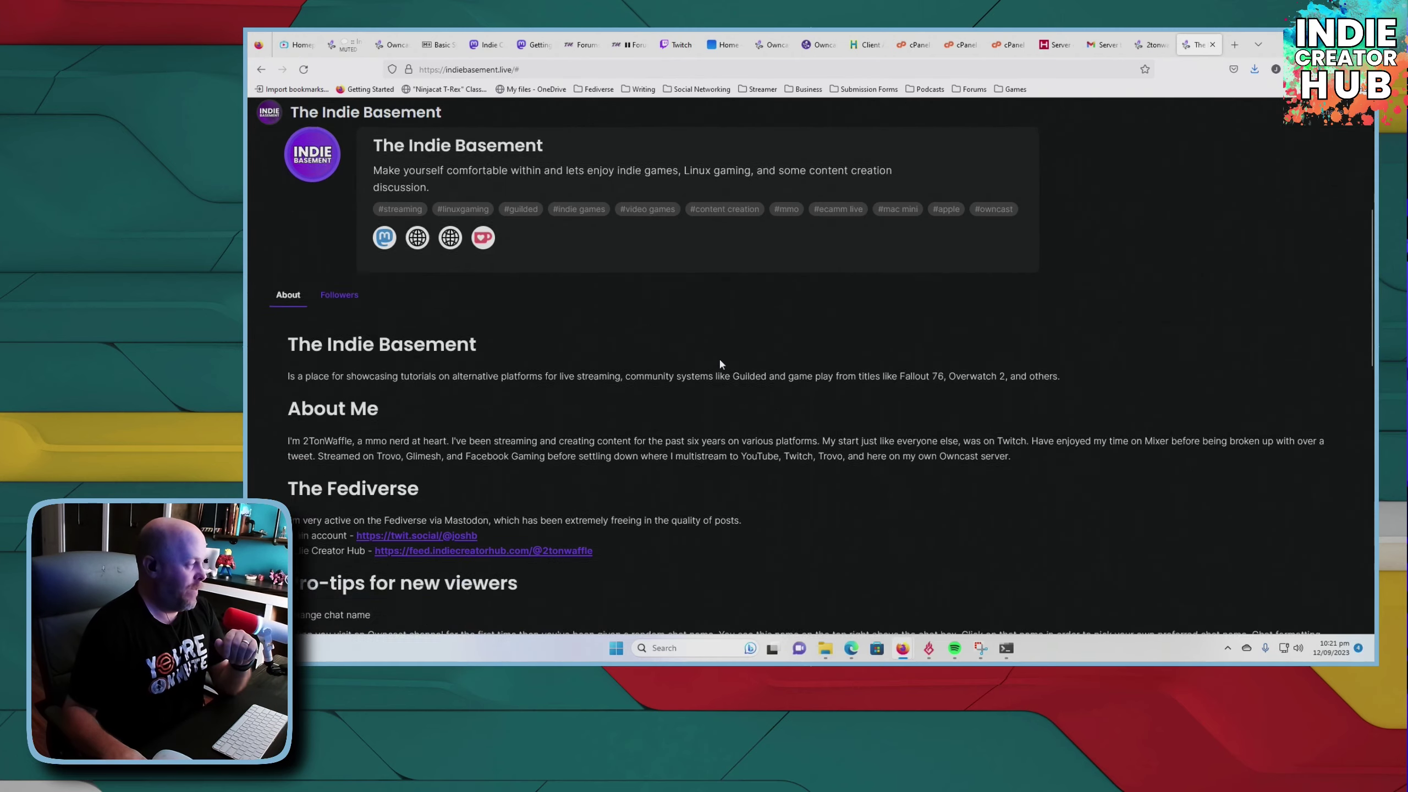
scroll(720, 361, "down", 10)
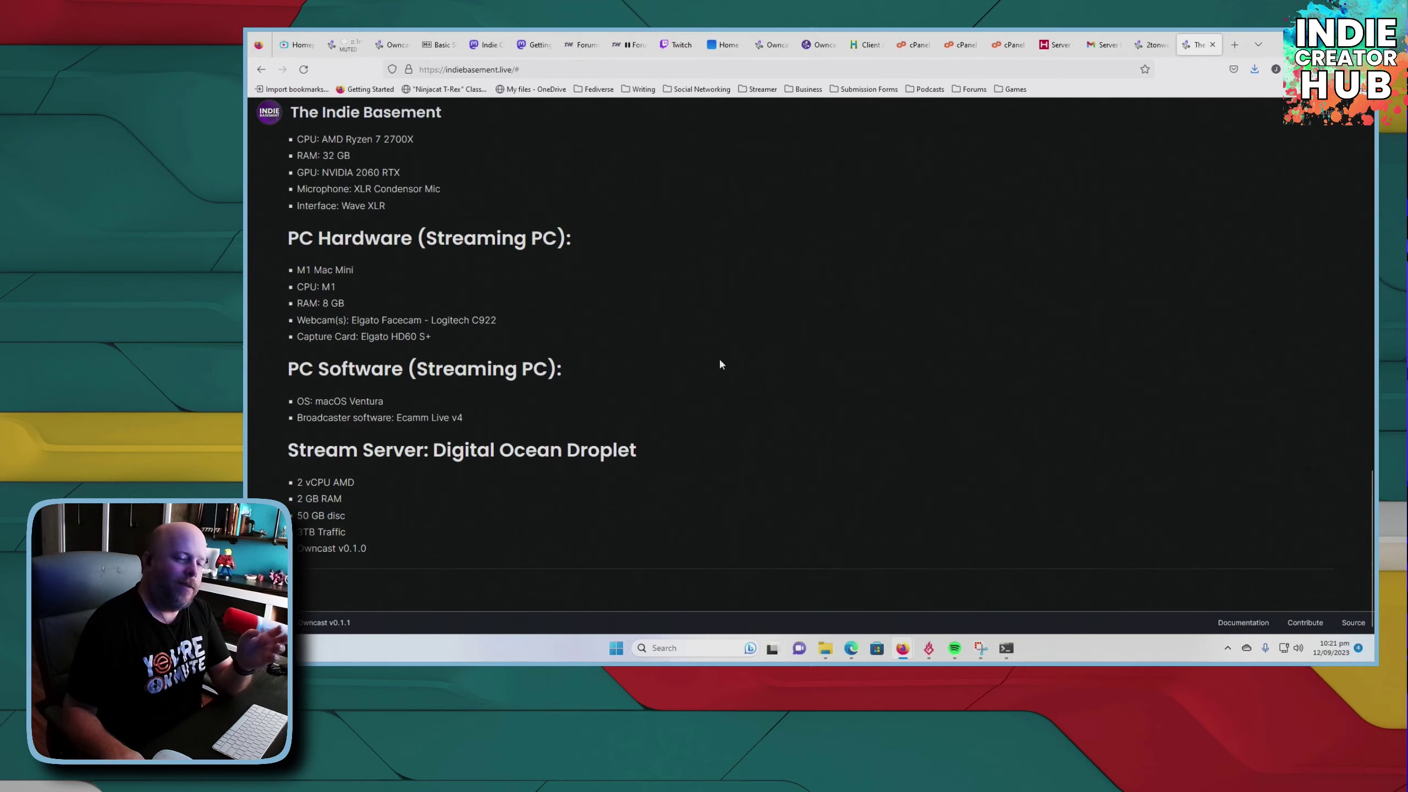
scroll(719, 364, "up", 10)
scroll(720, 364, "down", 2)
scroll(720, 362, "up", 5)
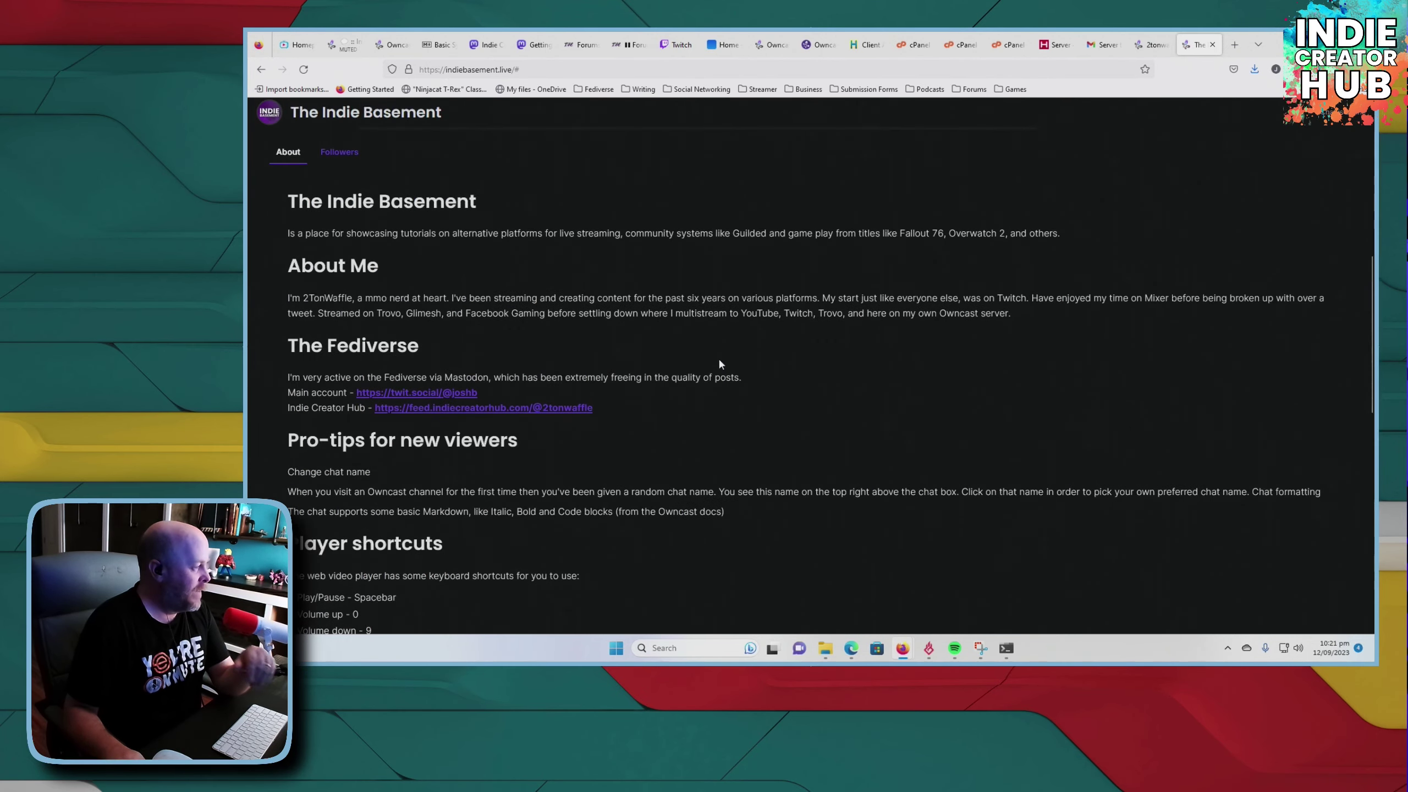
scroll(719, 363, "down", 3)
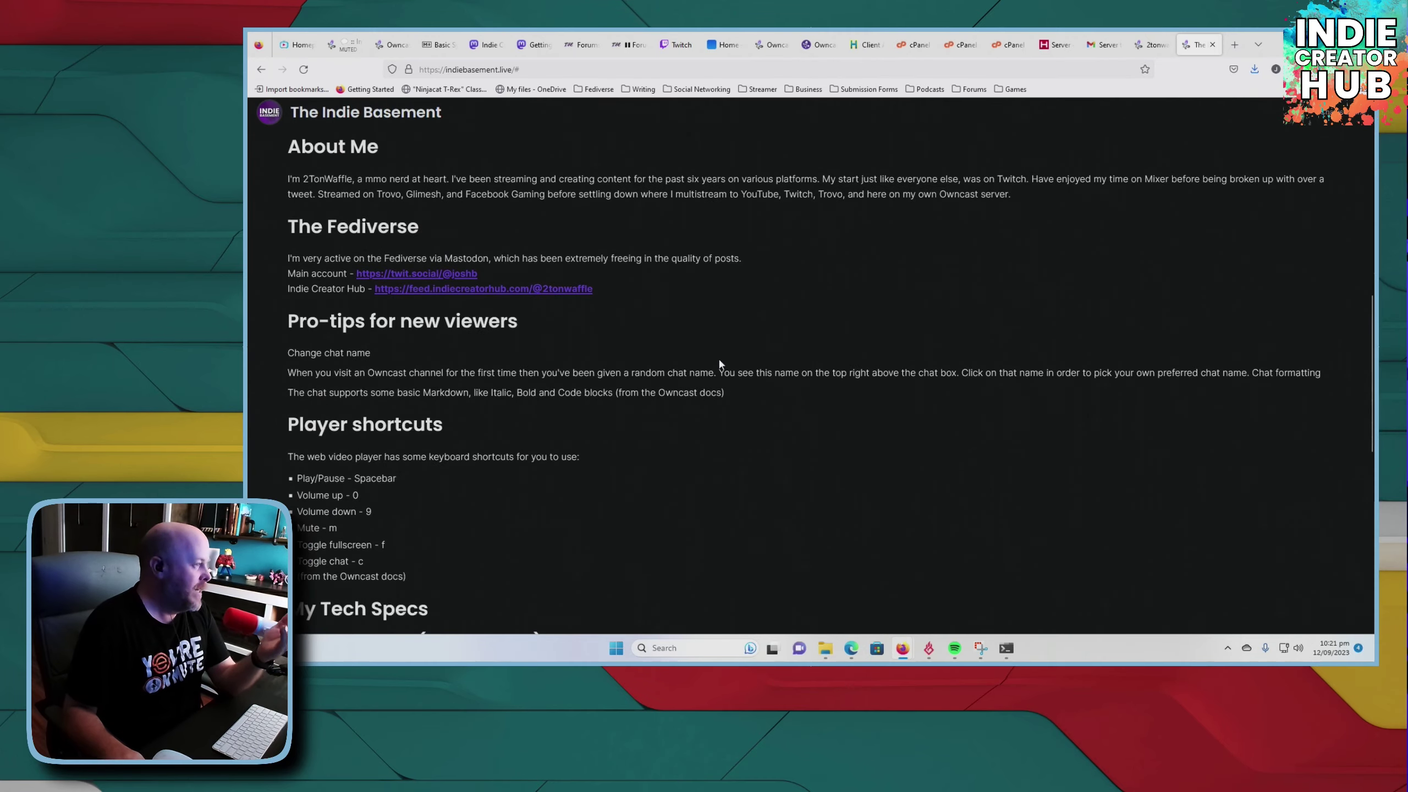
scroll(720, 364, "down", 10)
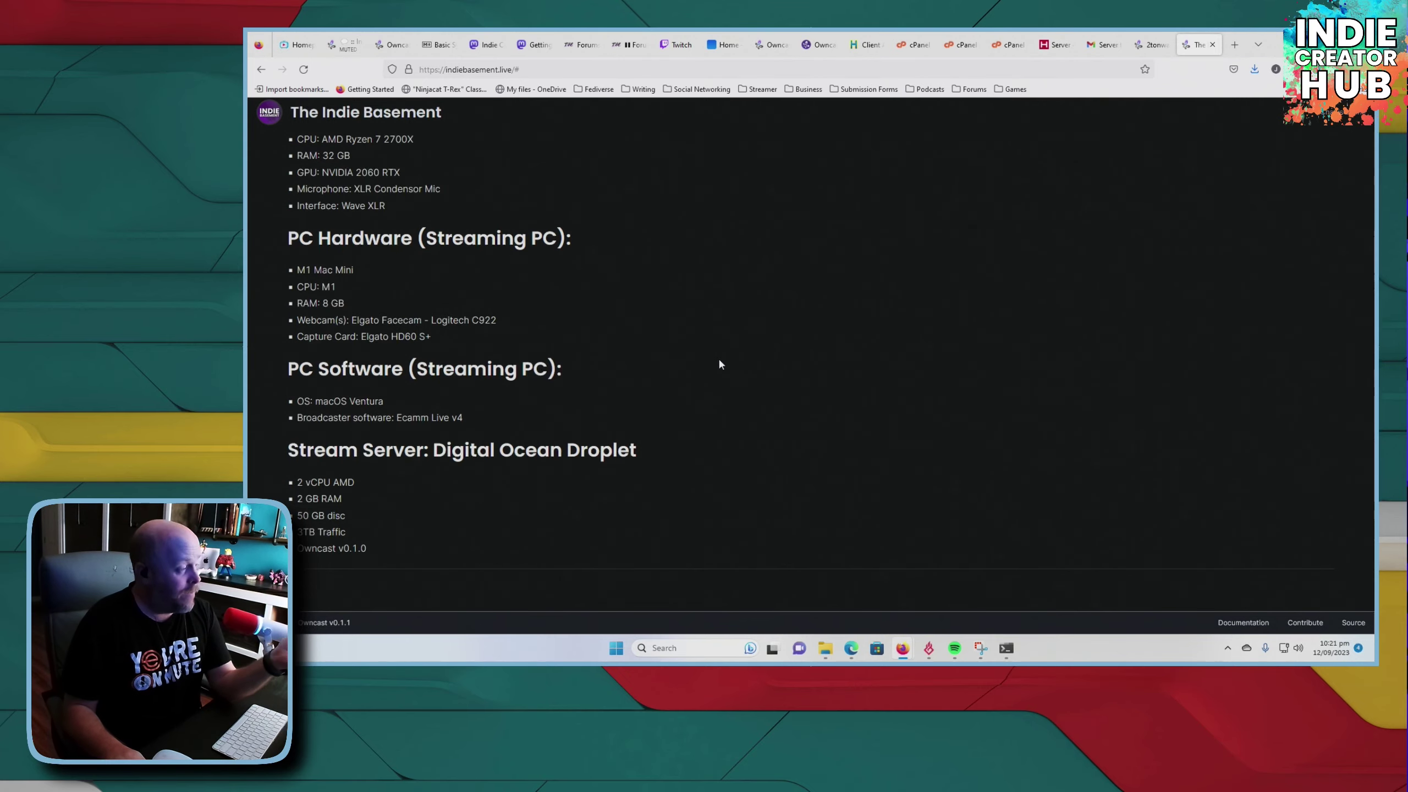
scroll(720, 363, "up", 4)
scroll(719, 364, "up", 12)
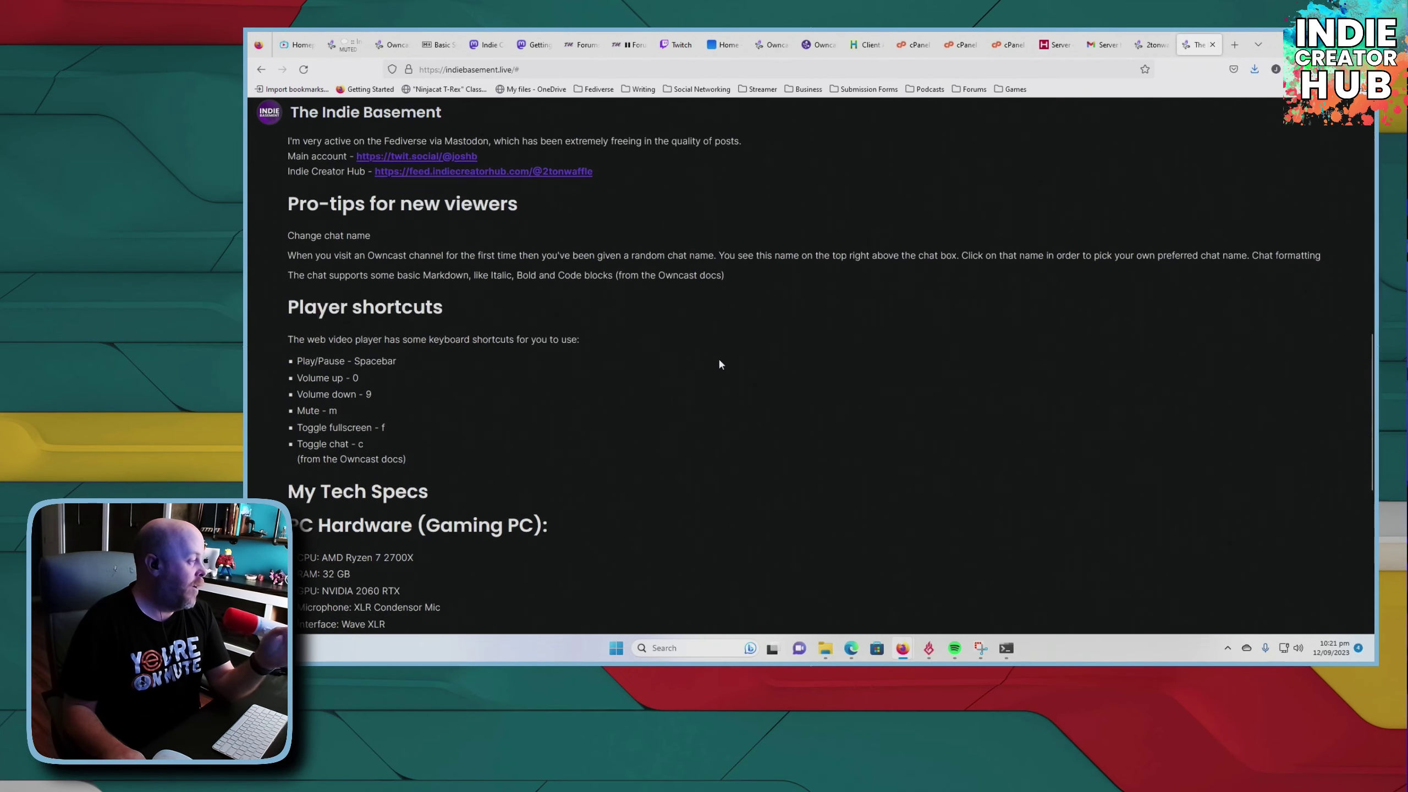
scroll(719, 360, "up", 6)
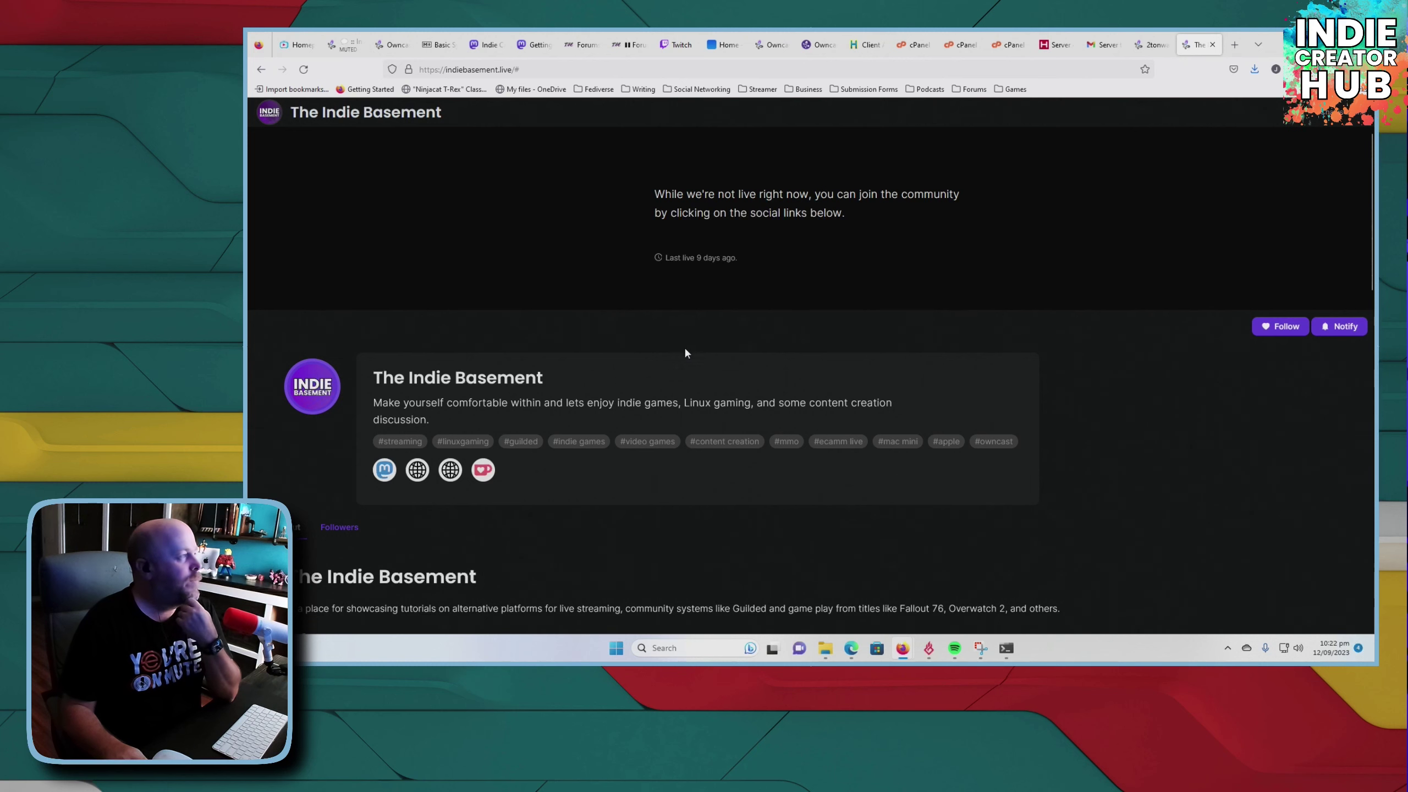
- Return to the Owncast admin, close the Markdown Guide page and dismiss the social handle form without adding a link
left_click(437, 47)
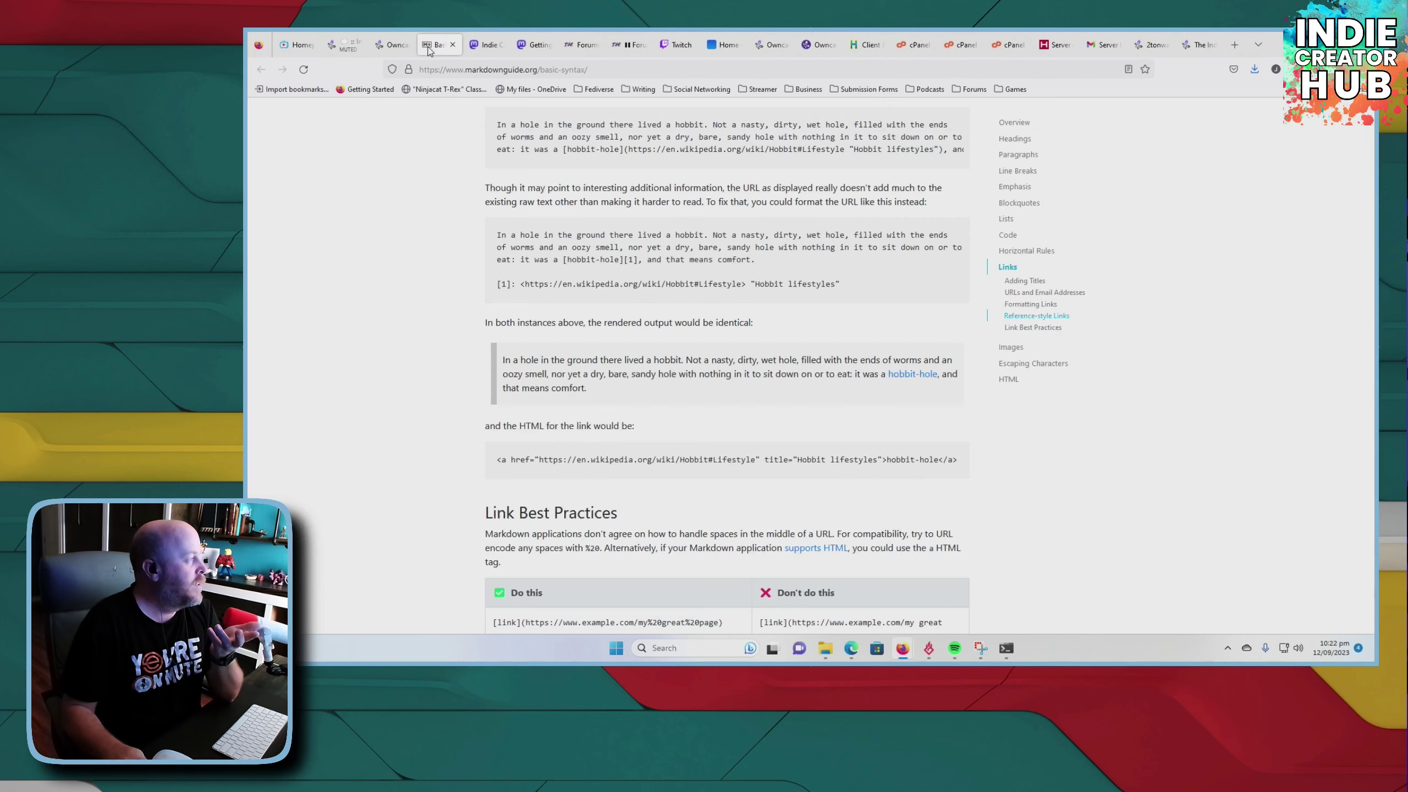
left_click(399, 51)
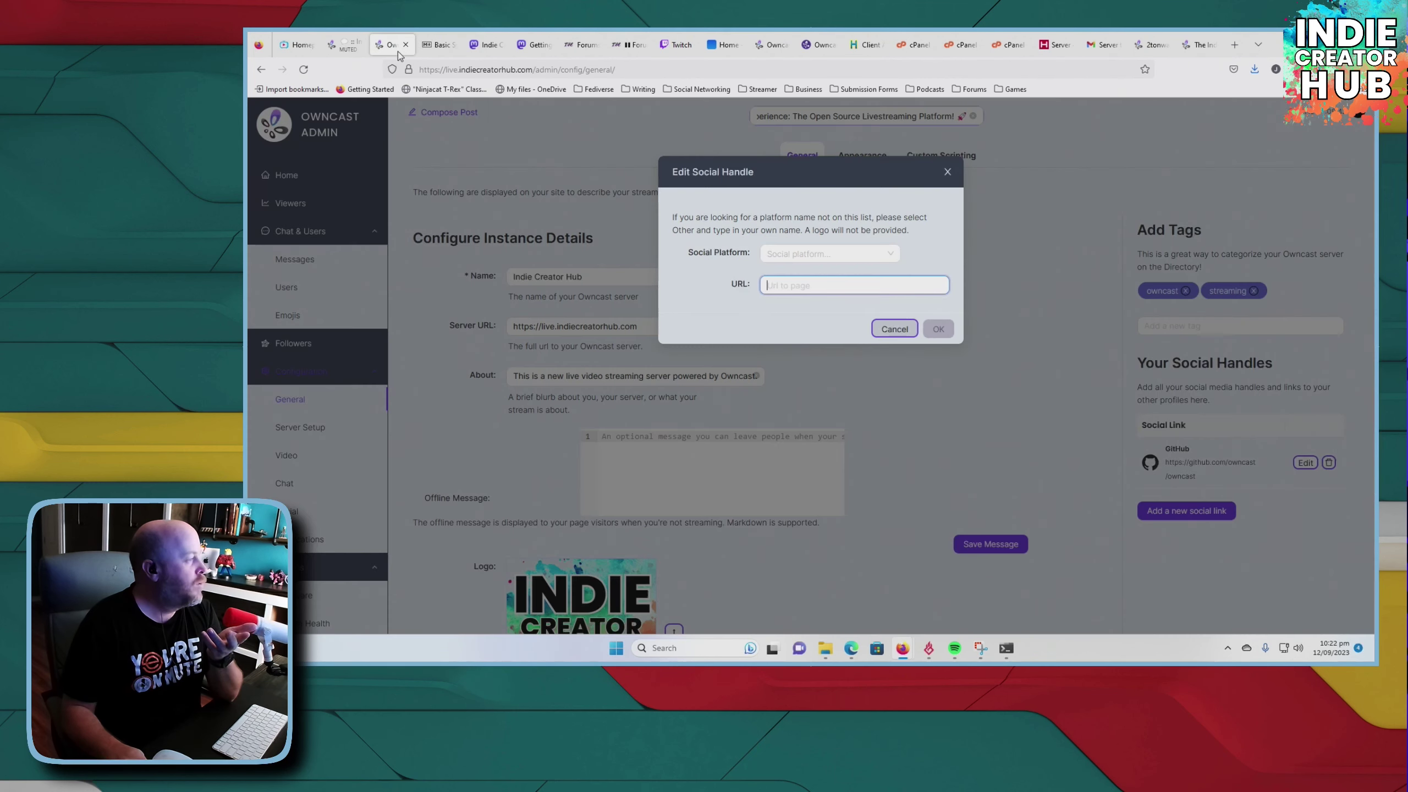
left_click(438, 46)
left_click(453, 44)
left_click(947, 172)
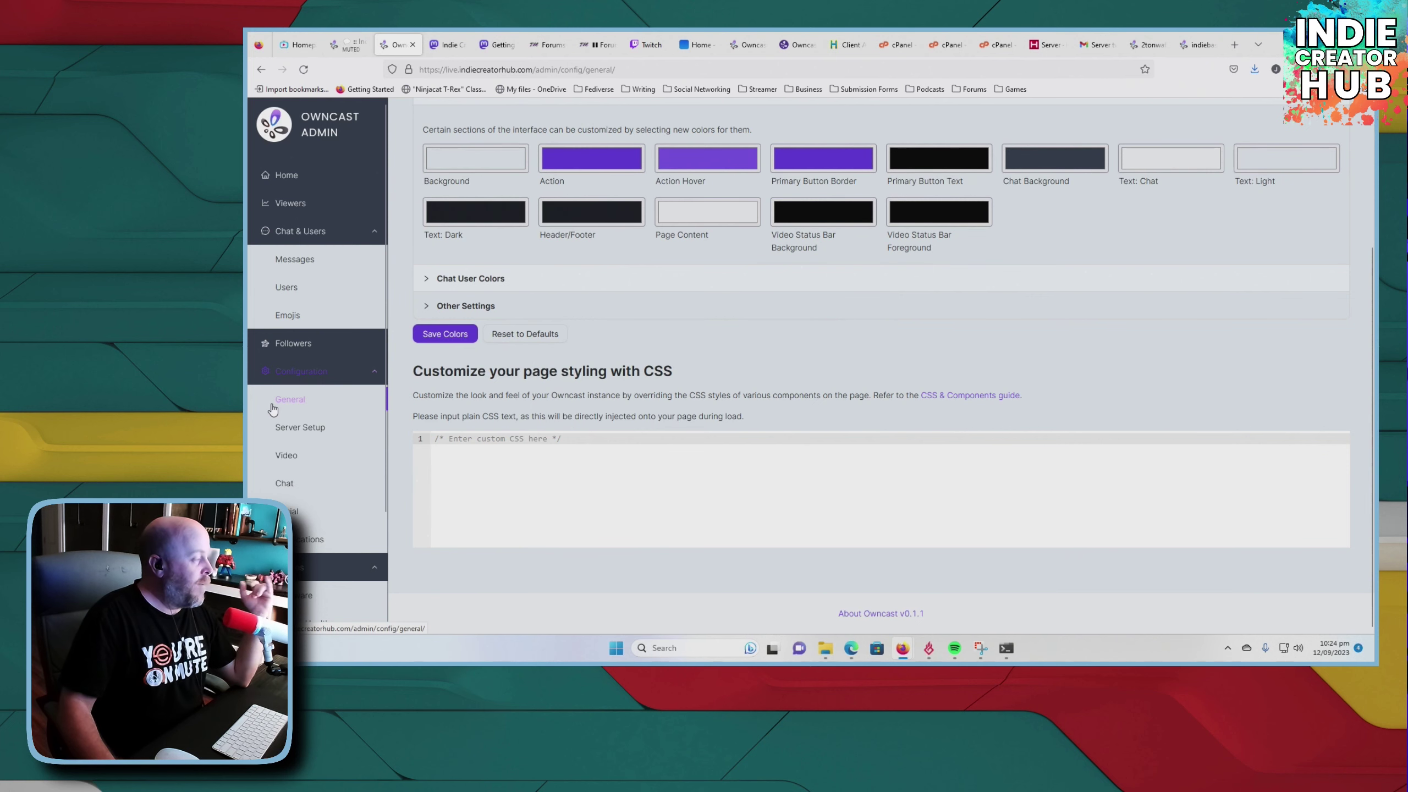
- Review the appearance customization, including section colors, chat user colors, corner rounding and the custom CSS editor
scroll(728, 434, "up", 3)
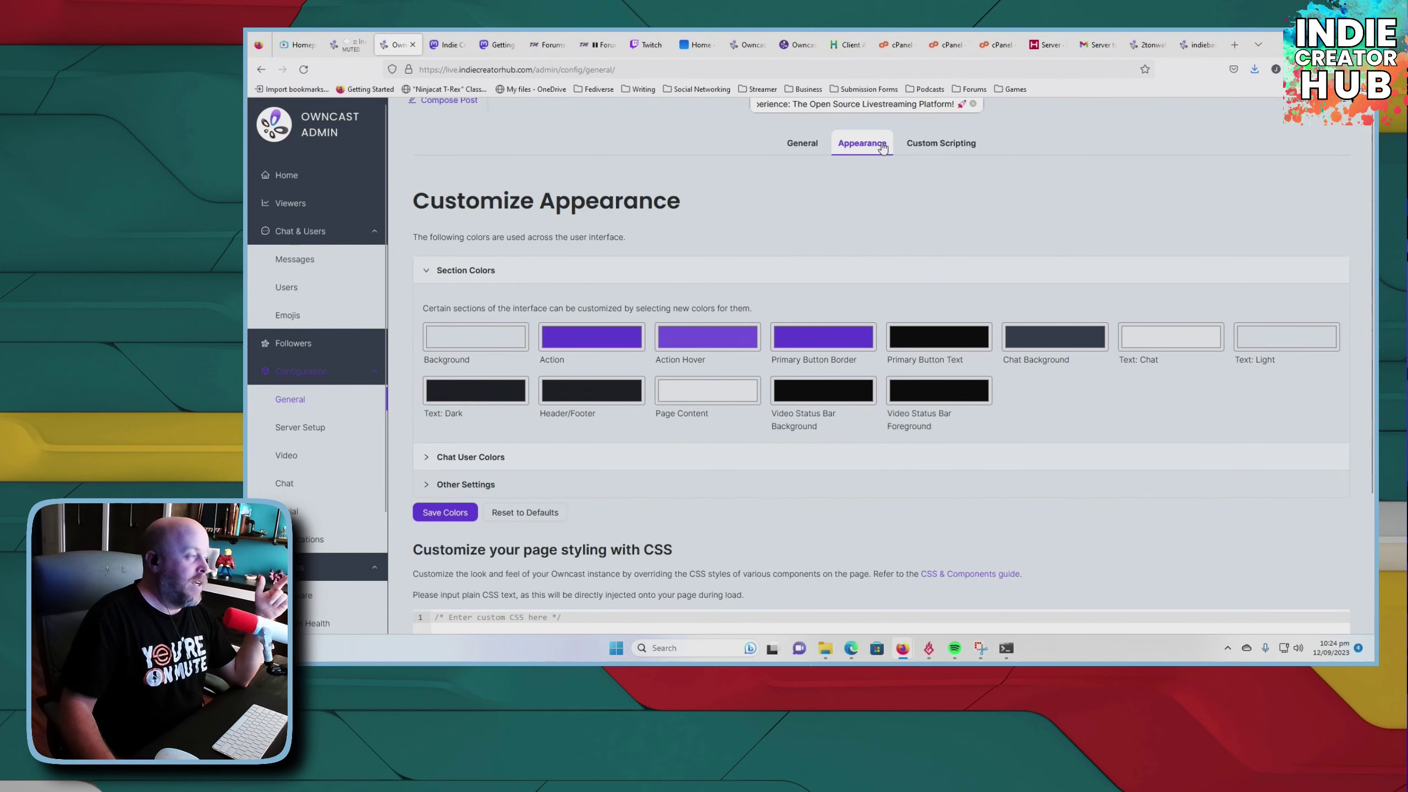
scroll(919, 257, "down", 3)
scroll(866, 372, "up", 2)
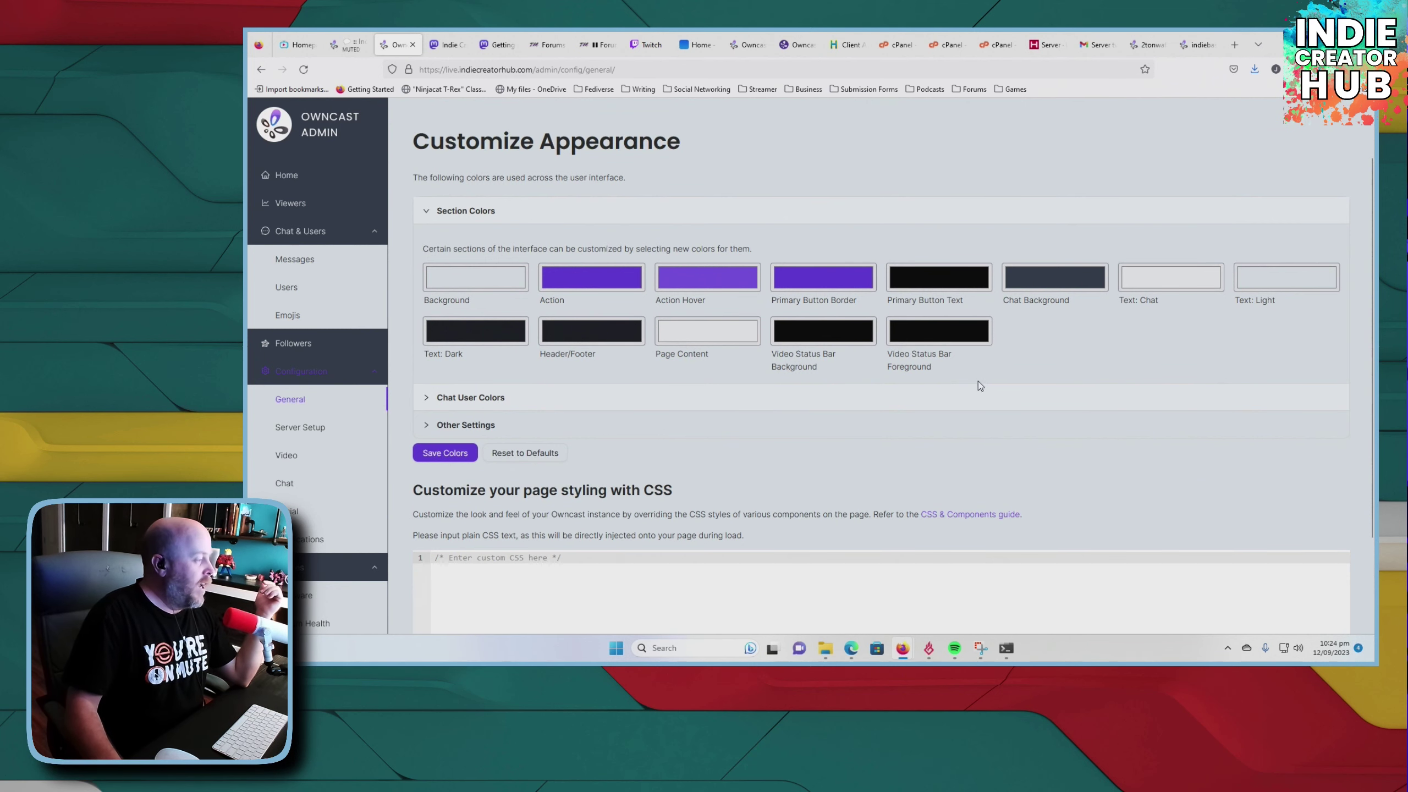
scroll(978, 383, "down", 2)
left_click(423, 288)
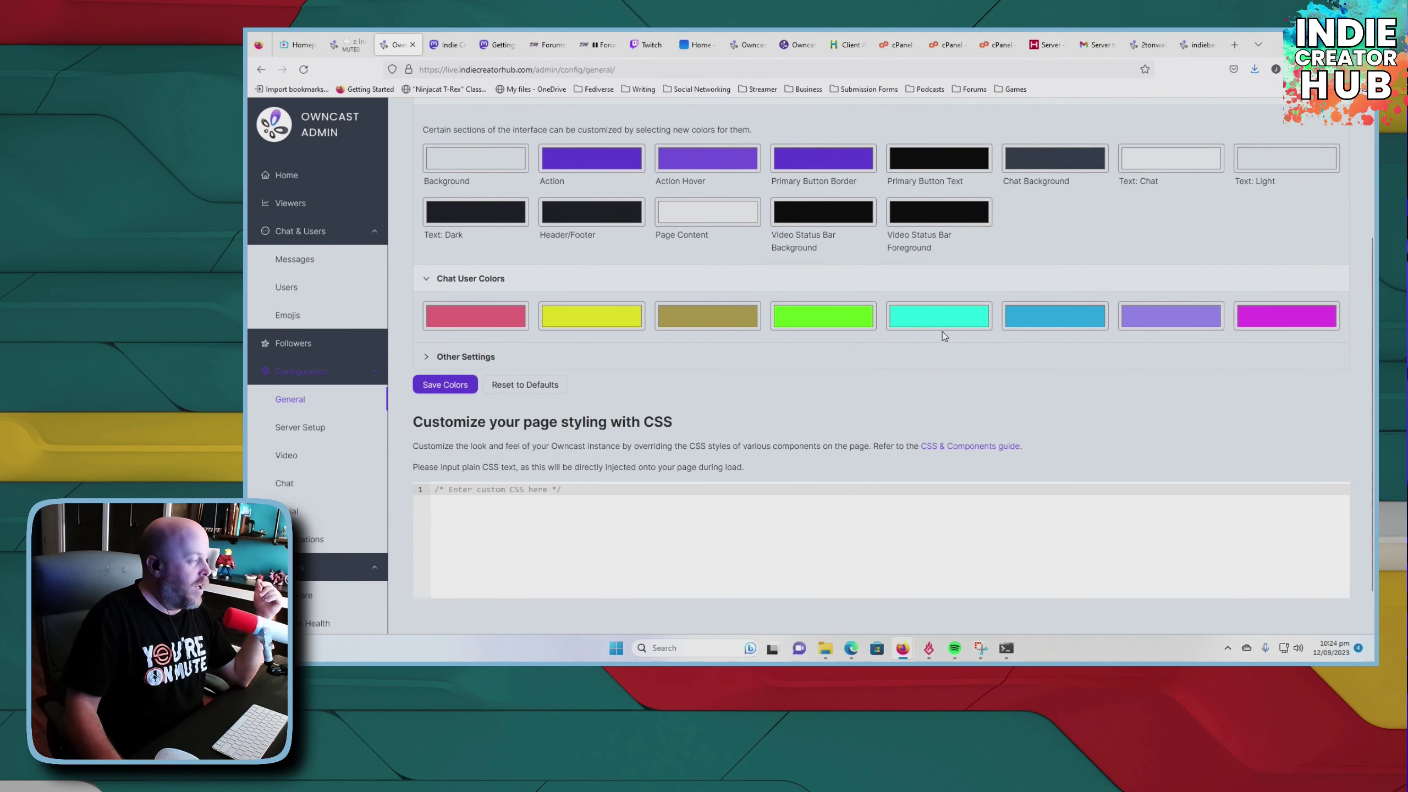
left_click(461, 356)
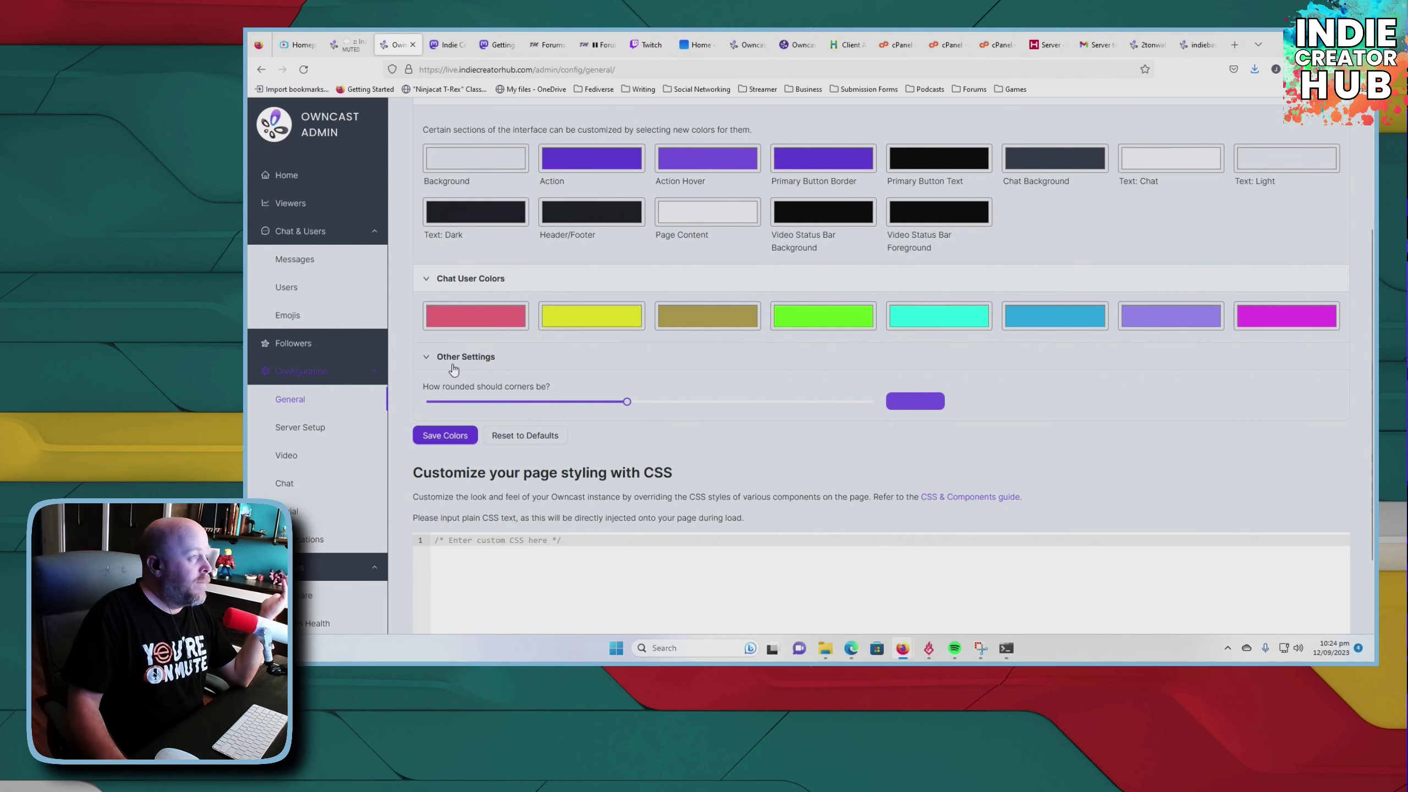
scroll(643, 492, "down", 2)
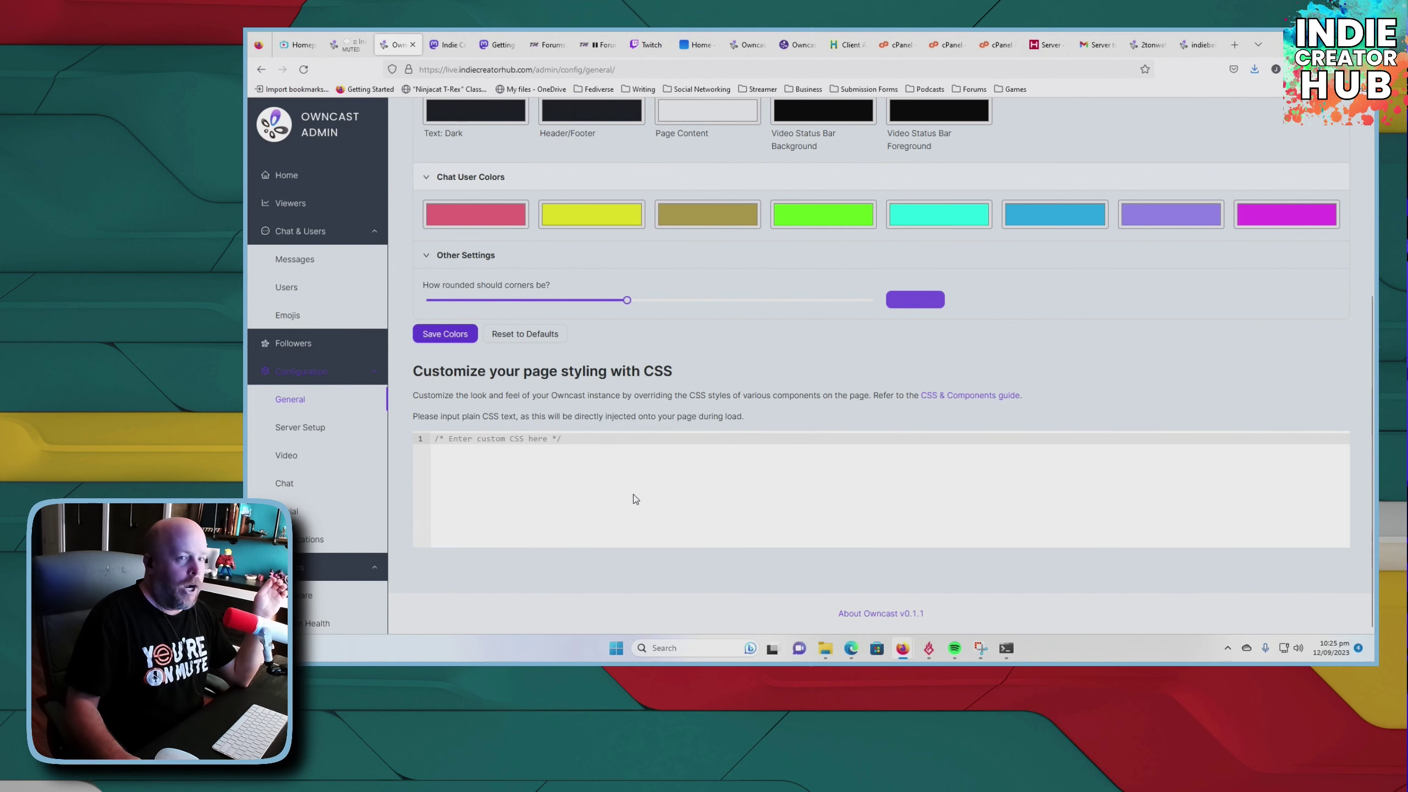
scroll(635, 498, "up", 3)
scroll(634, 493, "up", 2)
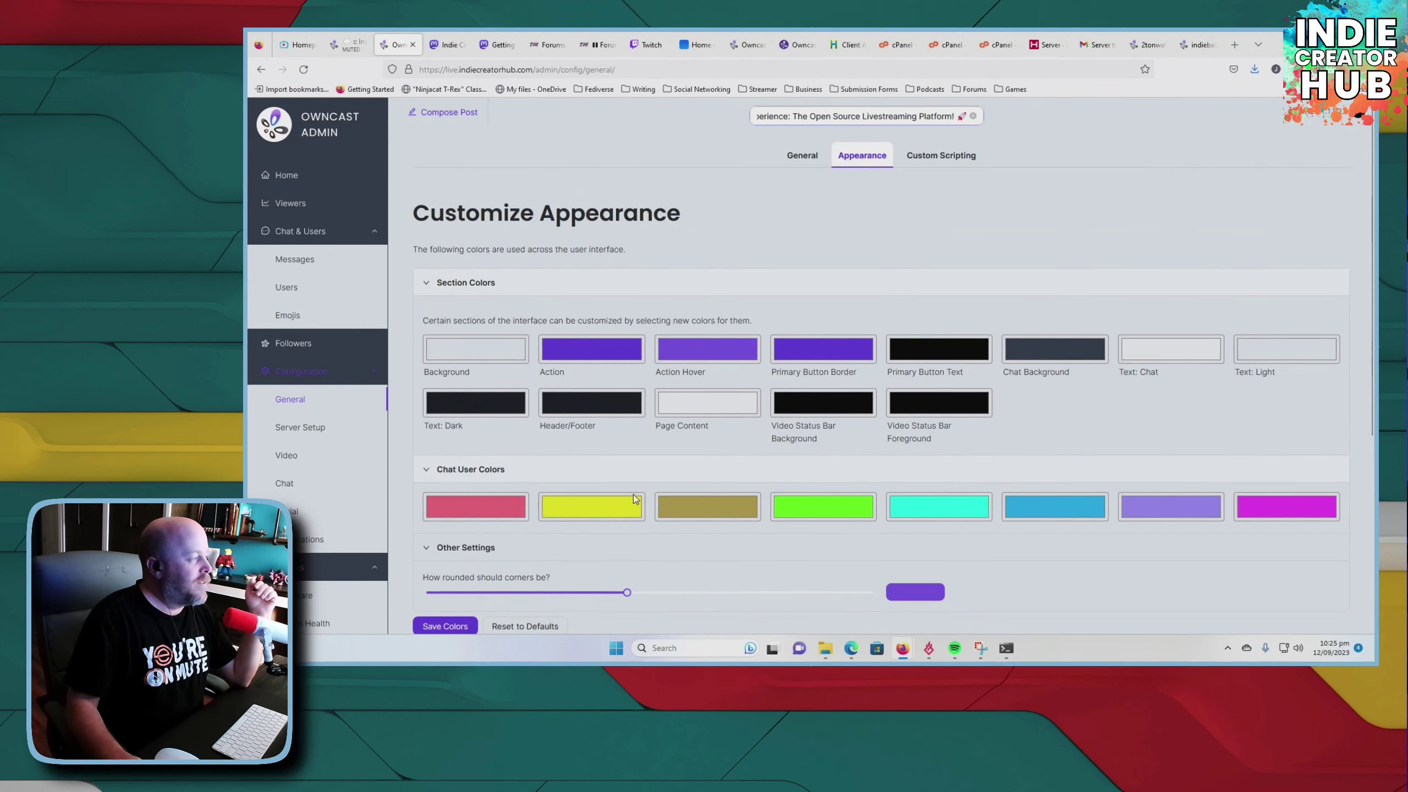
- Look at the custom JavaScript section and review the chat settings down to the default usernames
left_click(951, 159)
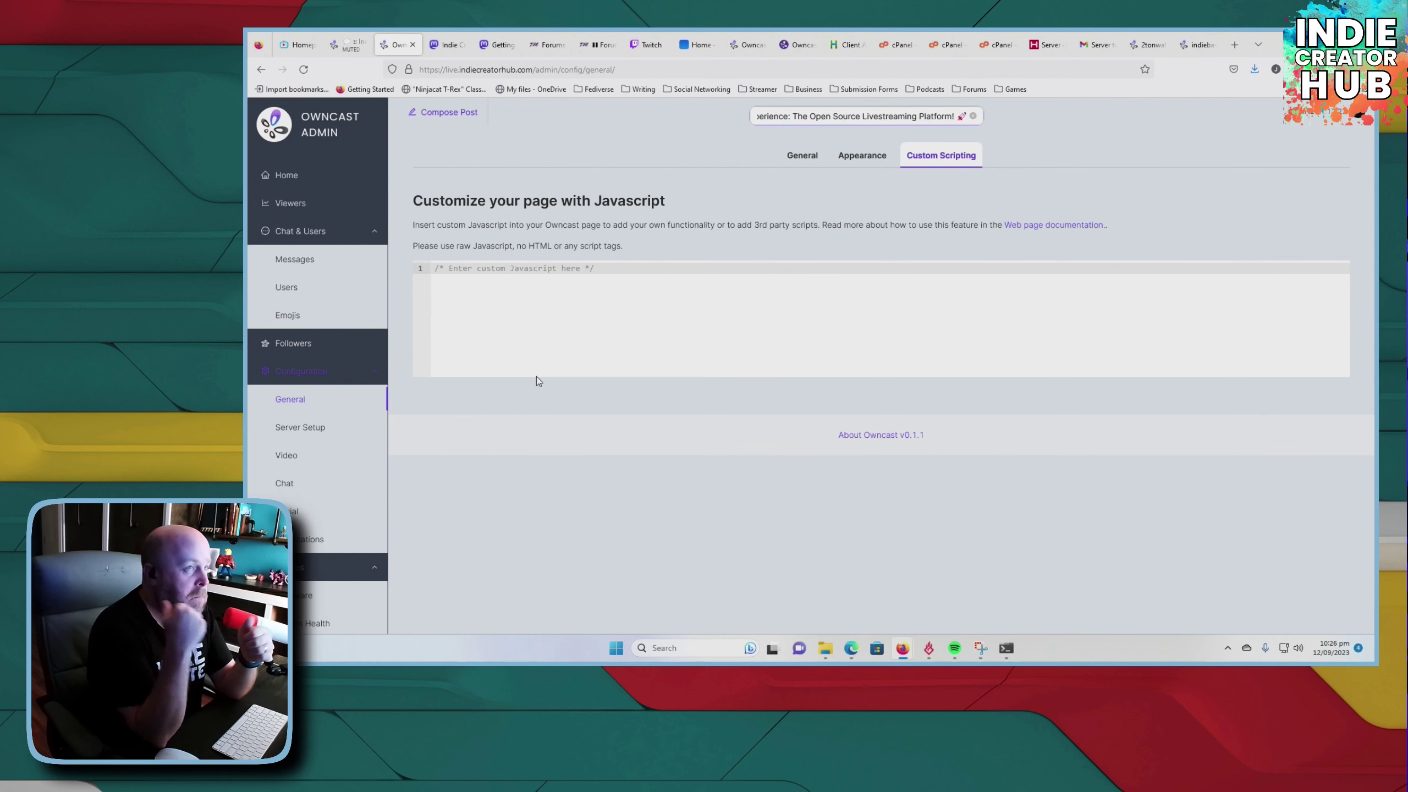
left_click(284, 483)
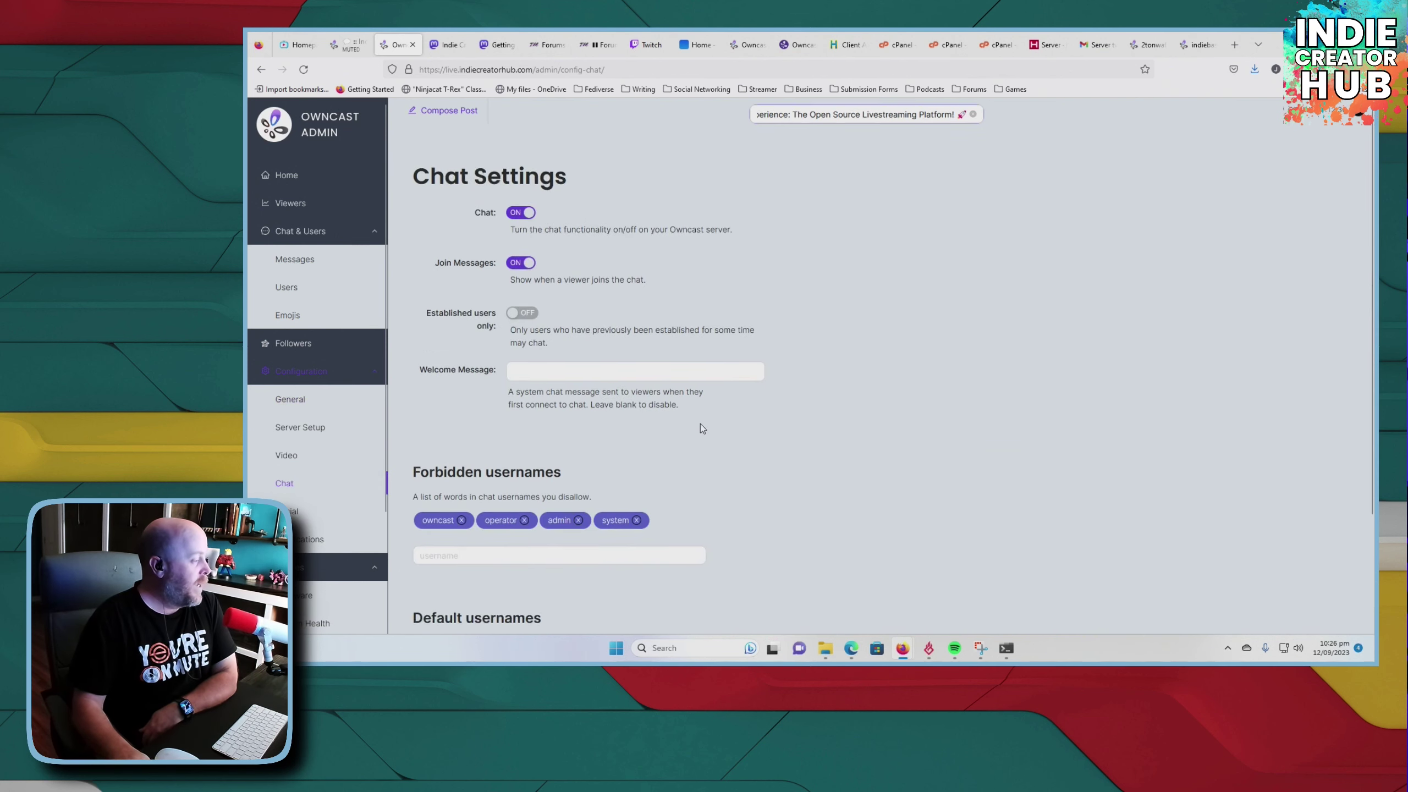
scroll(700, 423, "down", 3)
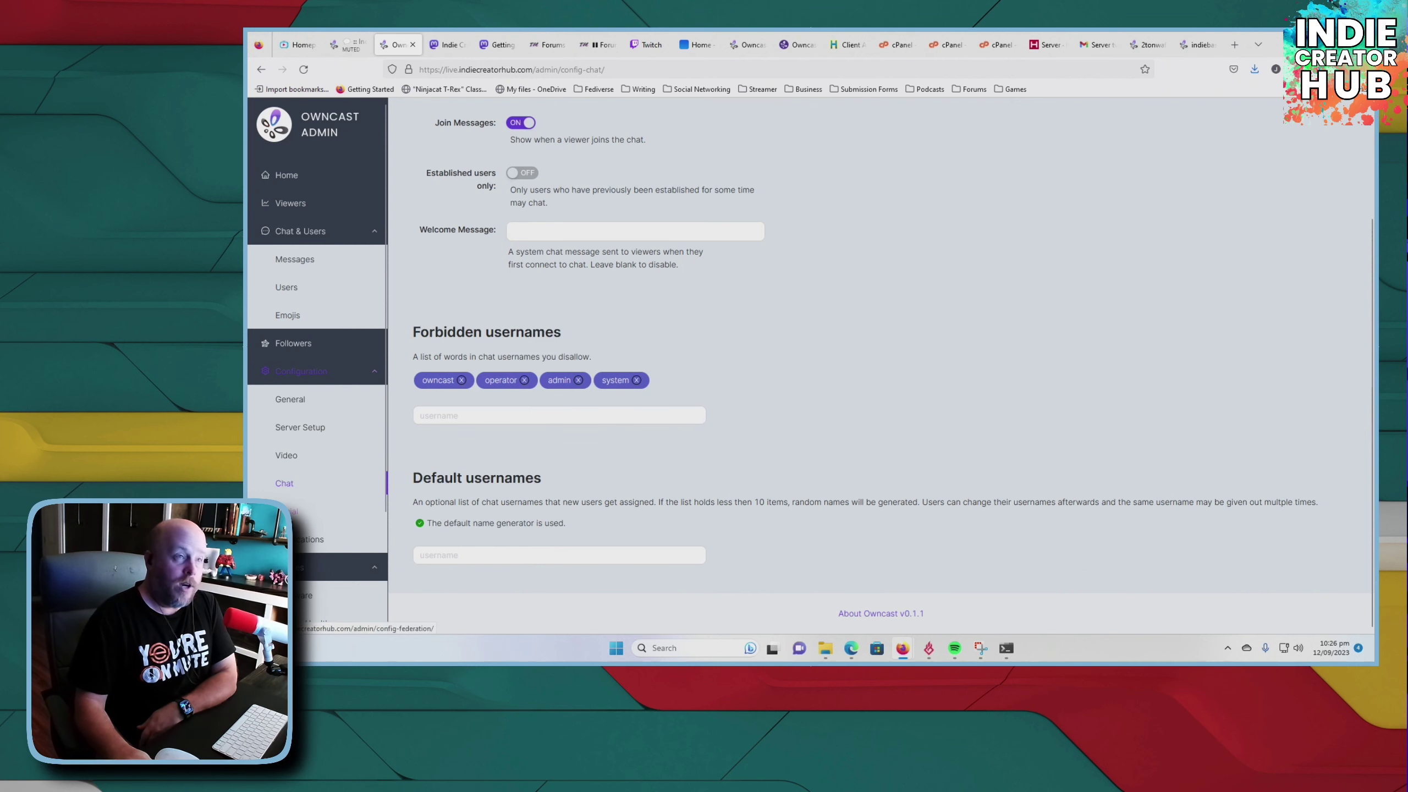
- Open the social features settings, look over the live streams on the Owncast Directory site, and return to the admin
left_click(288, 510)
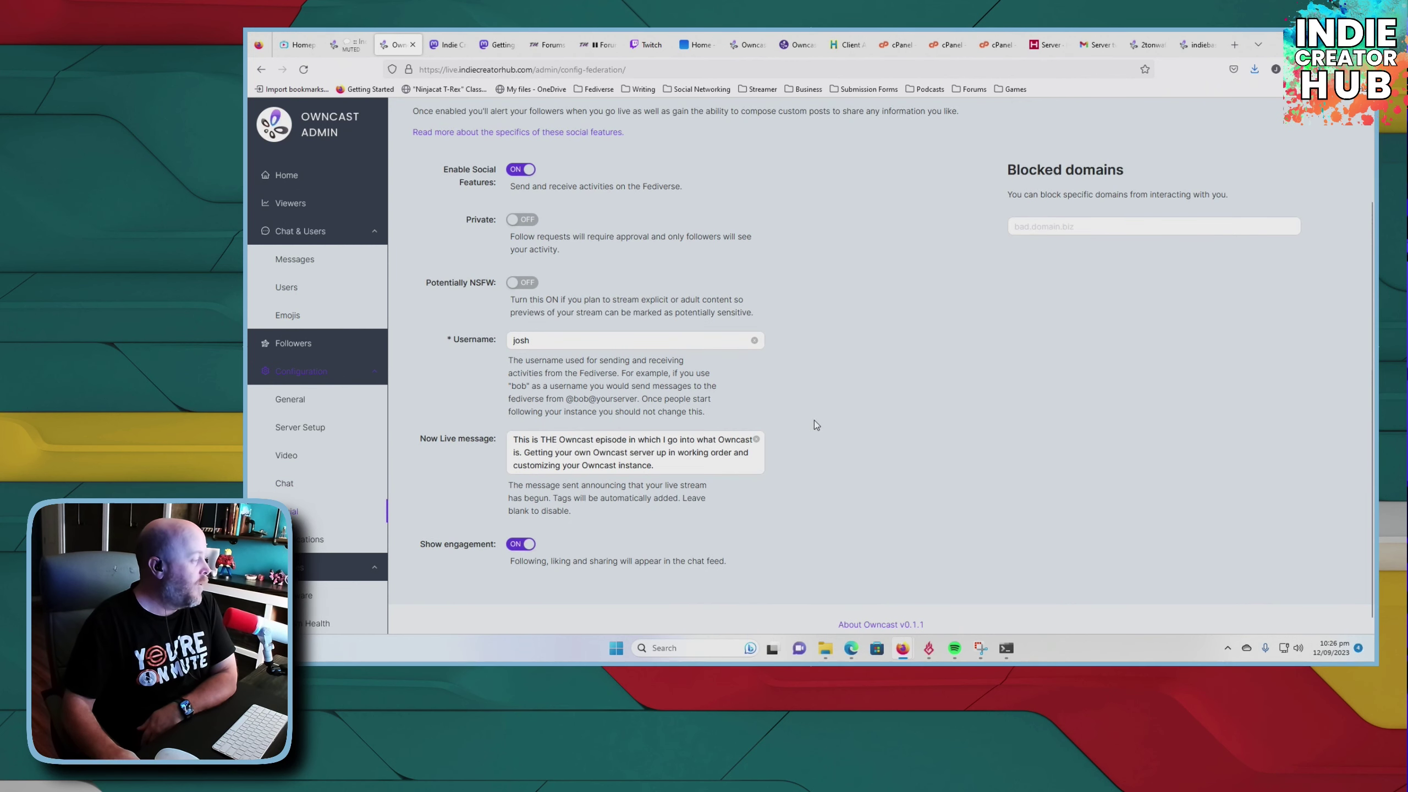
scroll(805, 427, "up", 3)
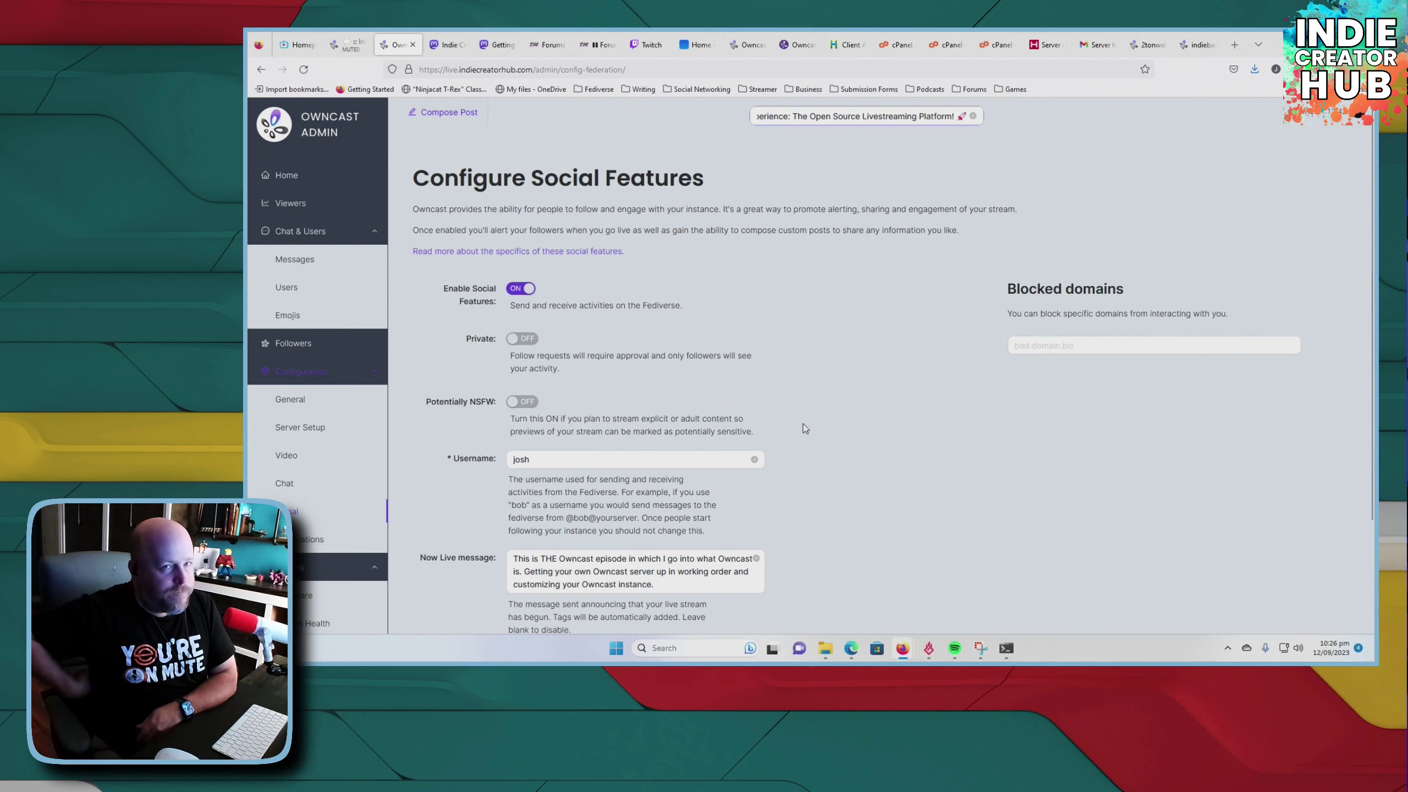
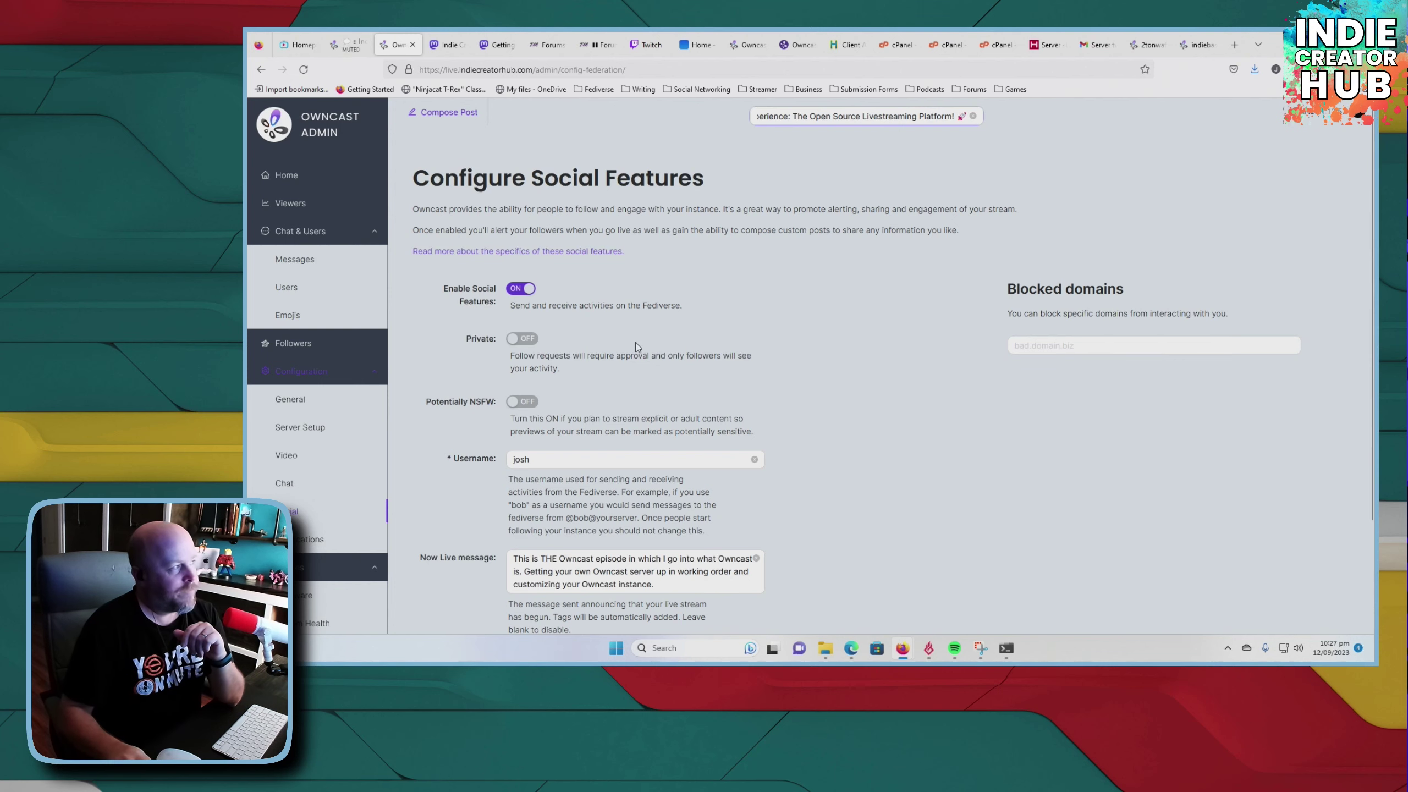
left_click(803, 48)
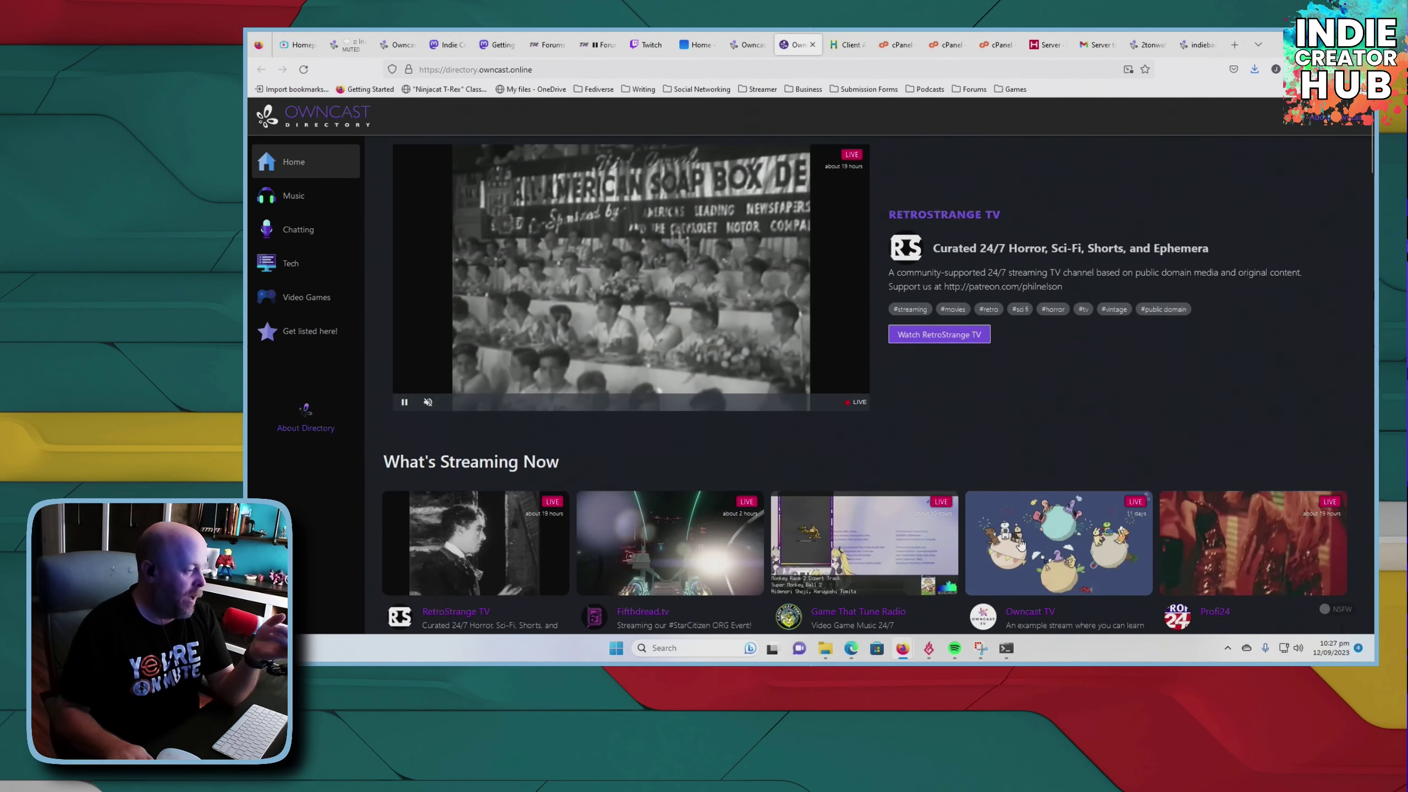
scroll(901, 458, "down", 3)
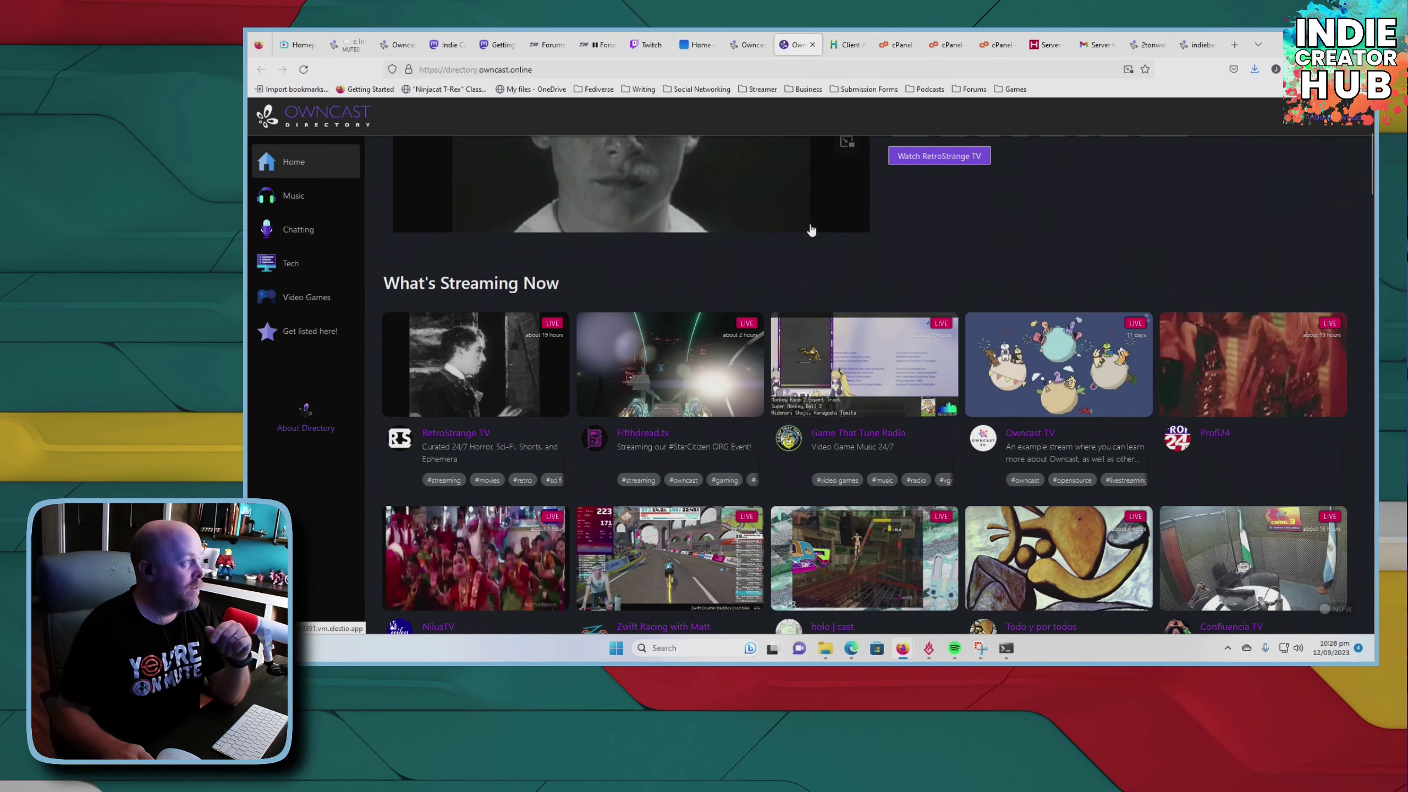
left_click(395, 46)
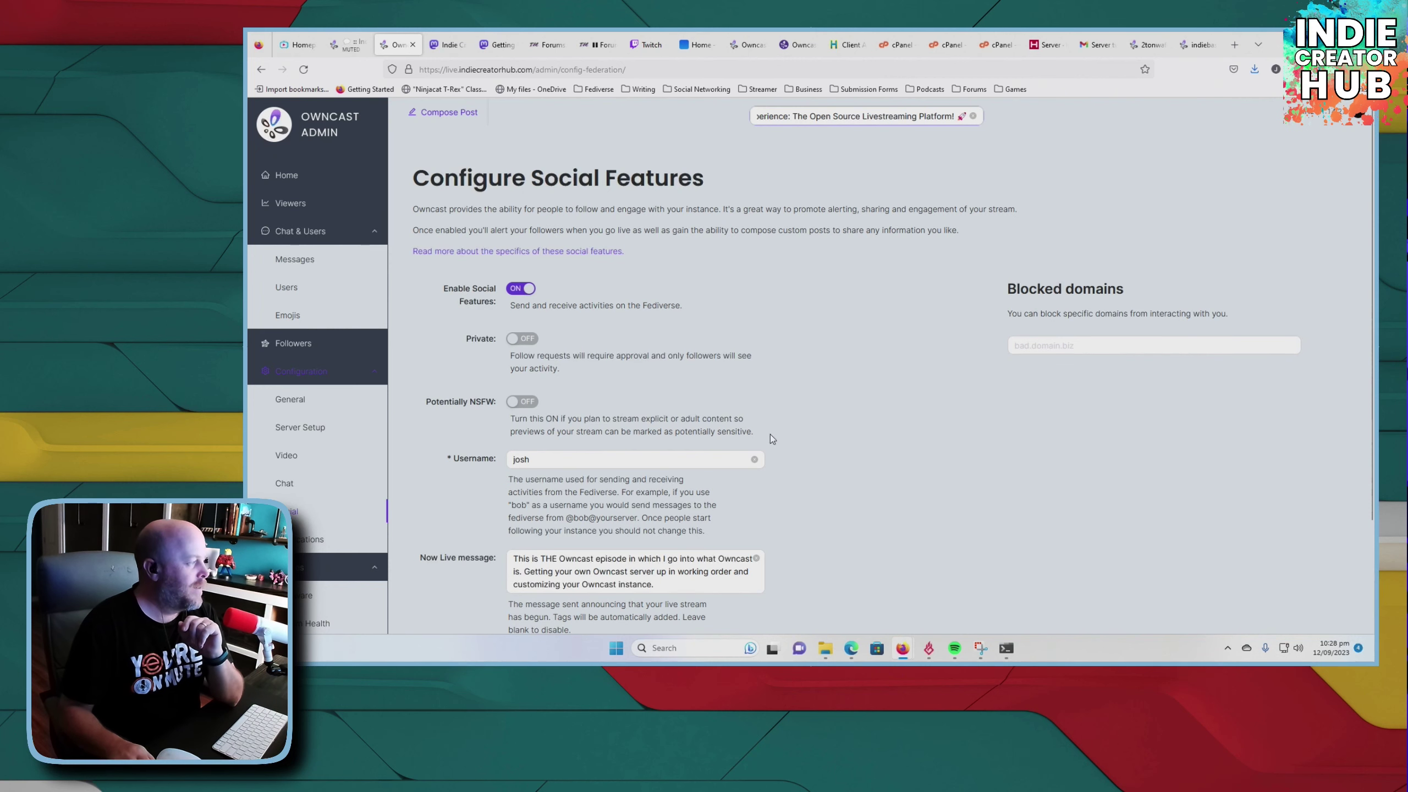
- Review the remaining social settings: Fediverse username, Now Live message and Show engagement
scroll(772, 436, "down", 2)
scroll(804, 440, "down", 1)
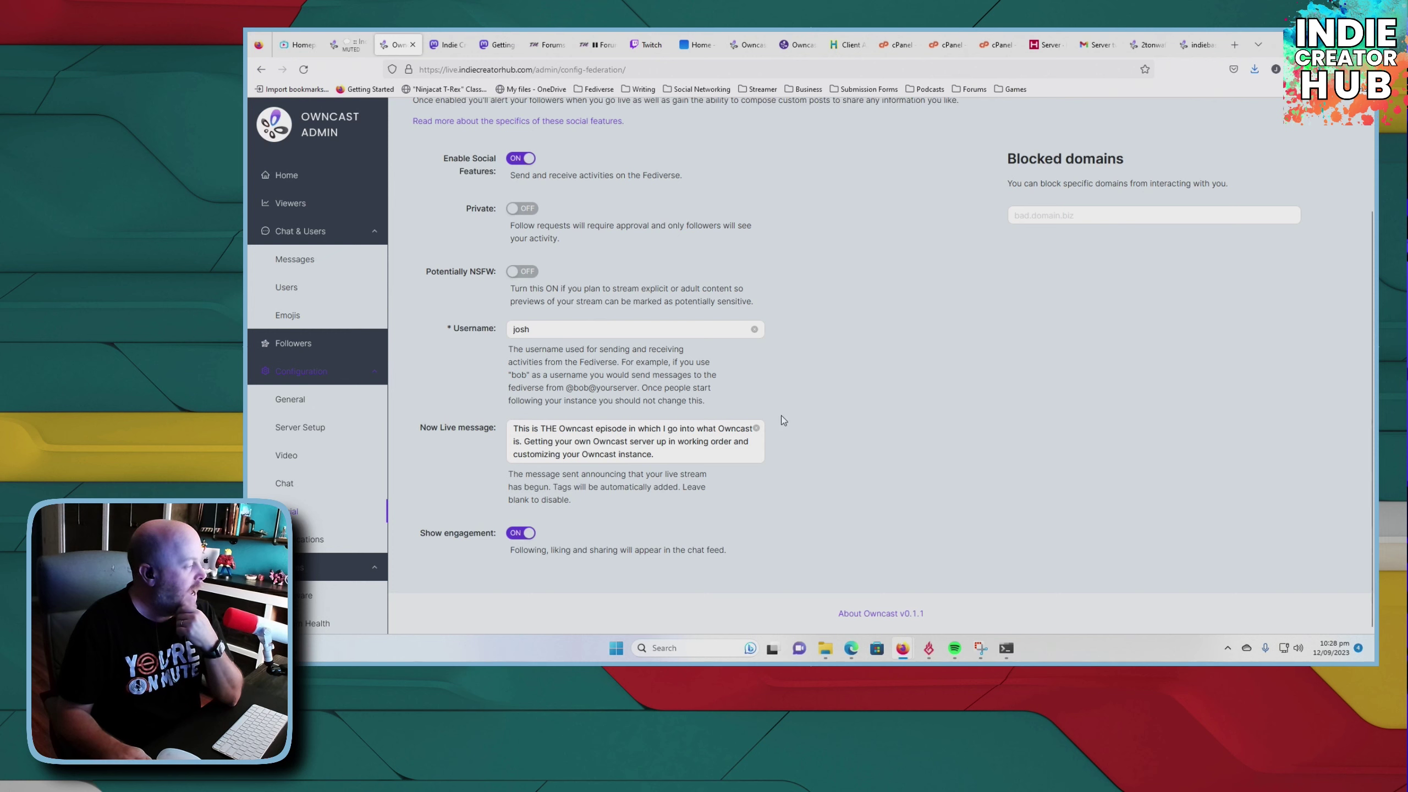
left_click(635, 439)
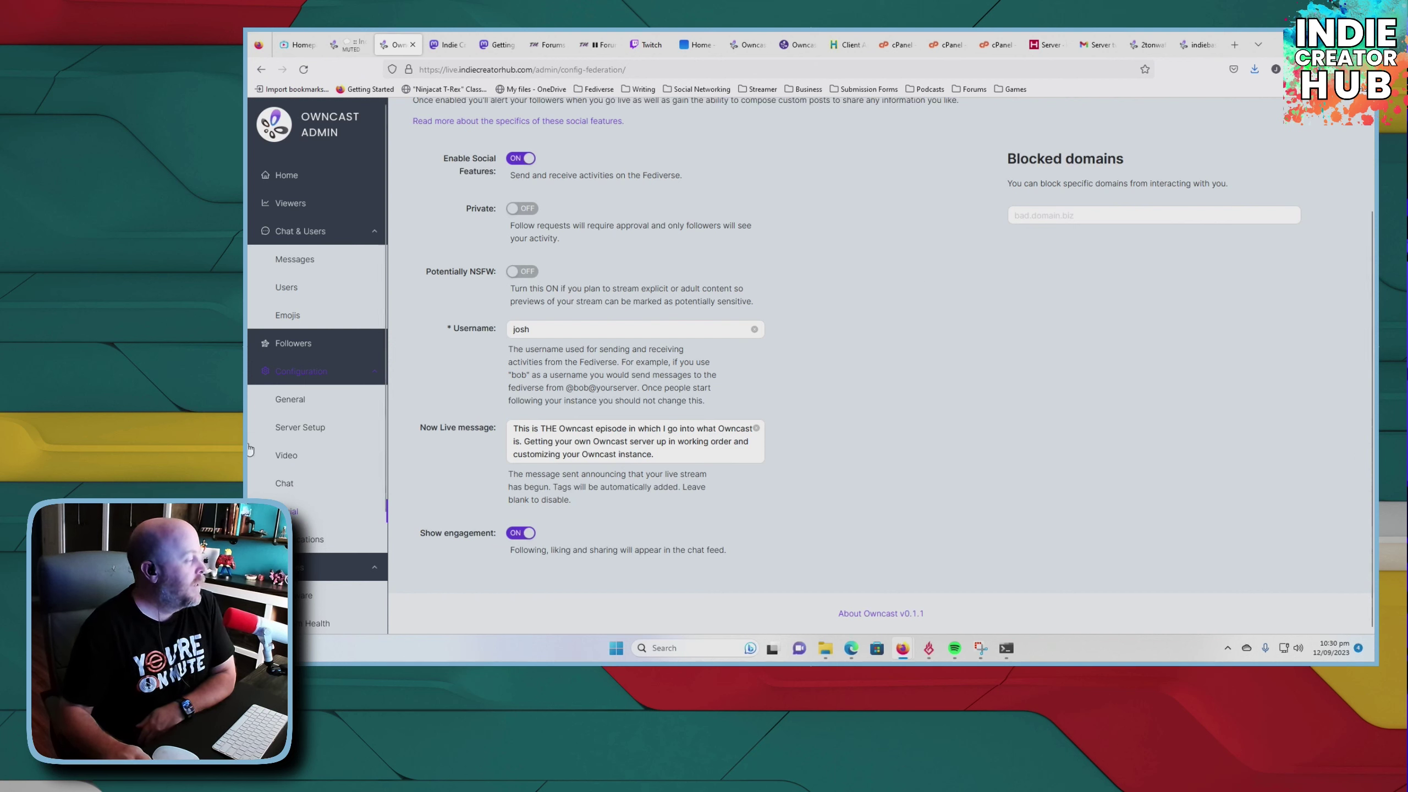
- Review the notification settings, following the Fediverse Social configuration link and returning to the notifications page
left_click(310, 539)
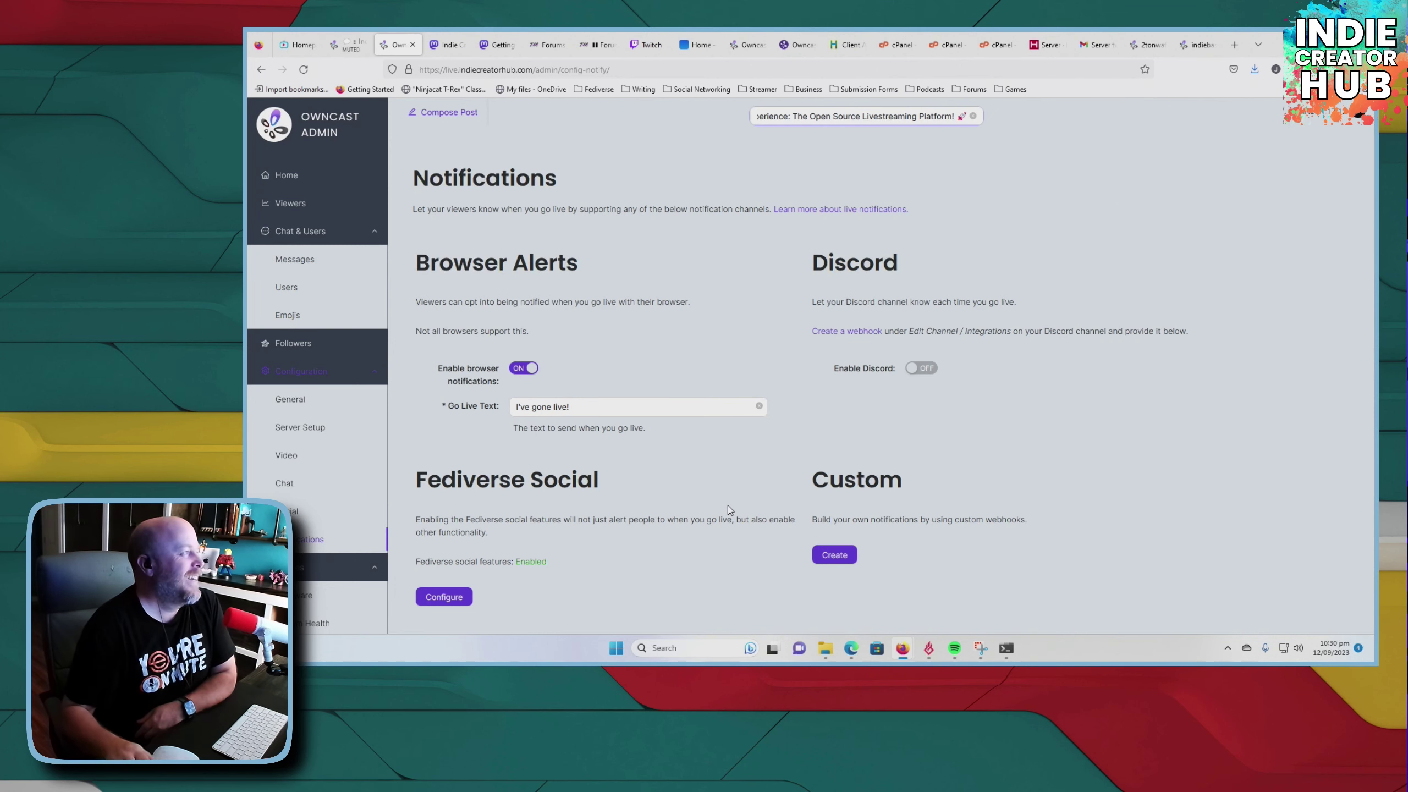
scroll(794, 477, "down", 1)
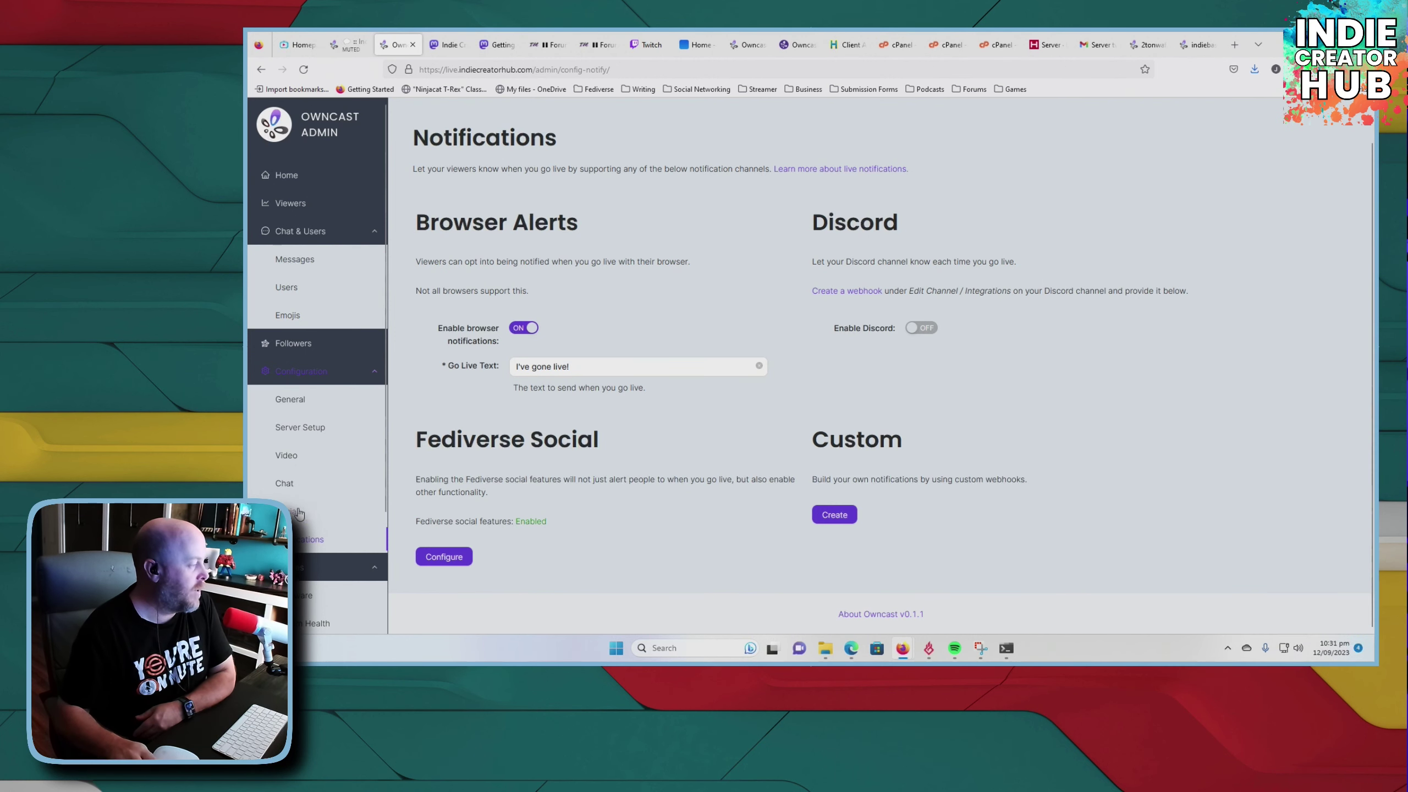
left_click(443, 556)
scroll(521, 563, "down", 3)
left_click(632, 459)
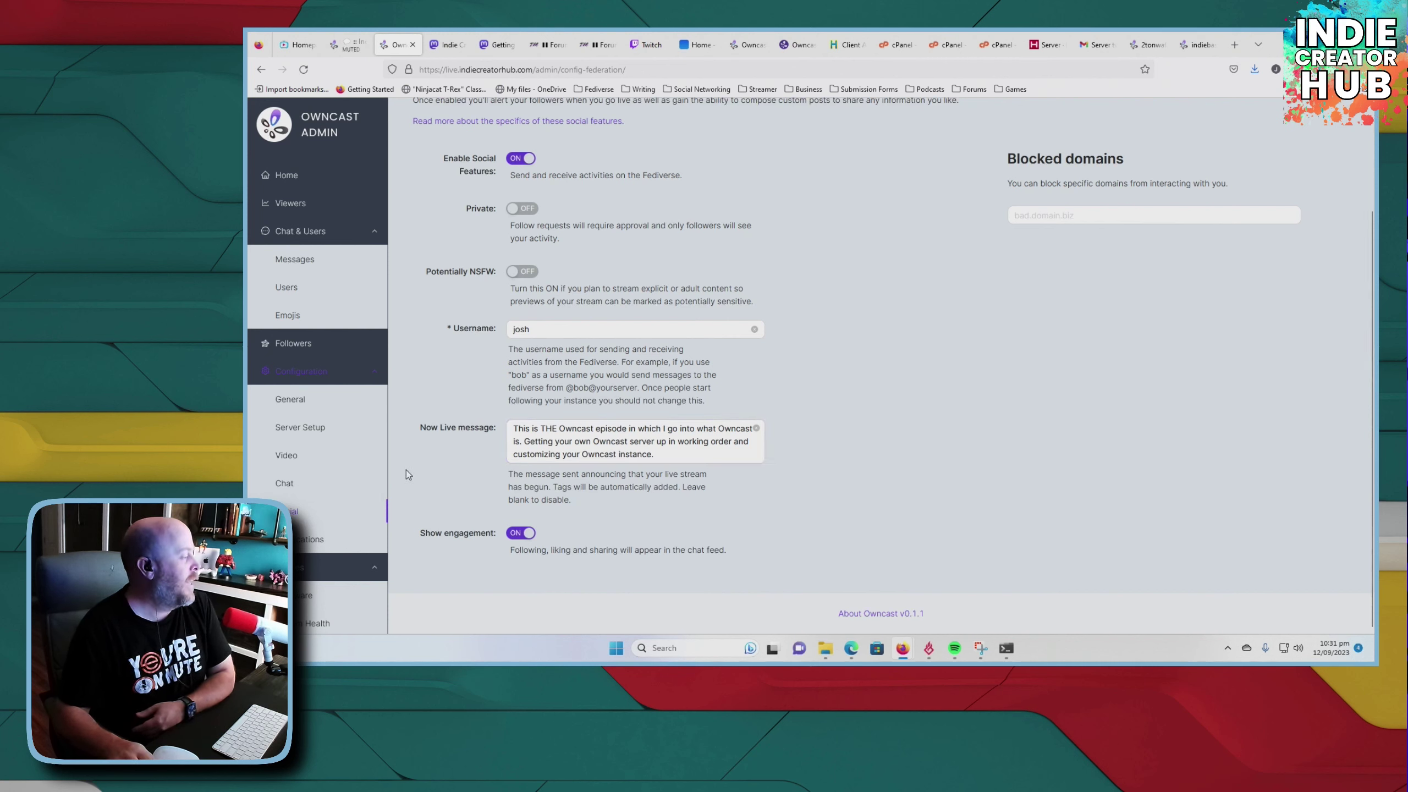
left_click(301, 549)
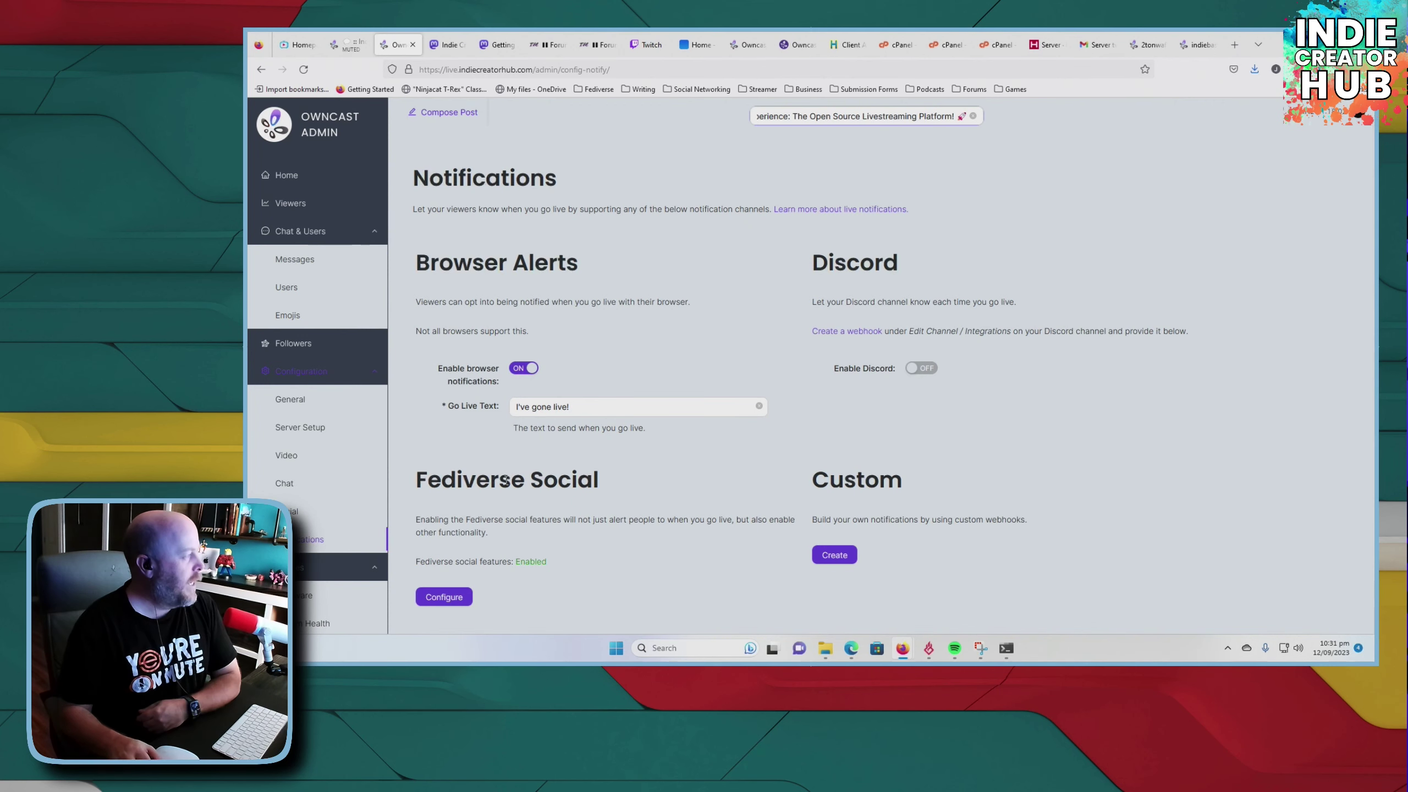
scroll(329, 488, "down", 1)
- Expand the Integrations section and look at its Webhooks, Access Tokens and External Actions pages
scroll(329, 487, "down", 2)
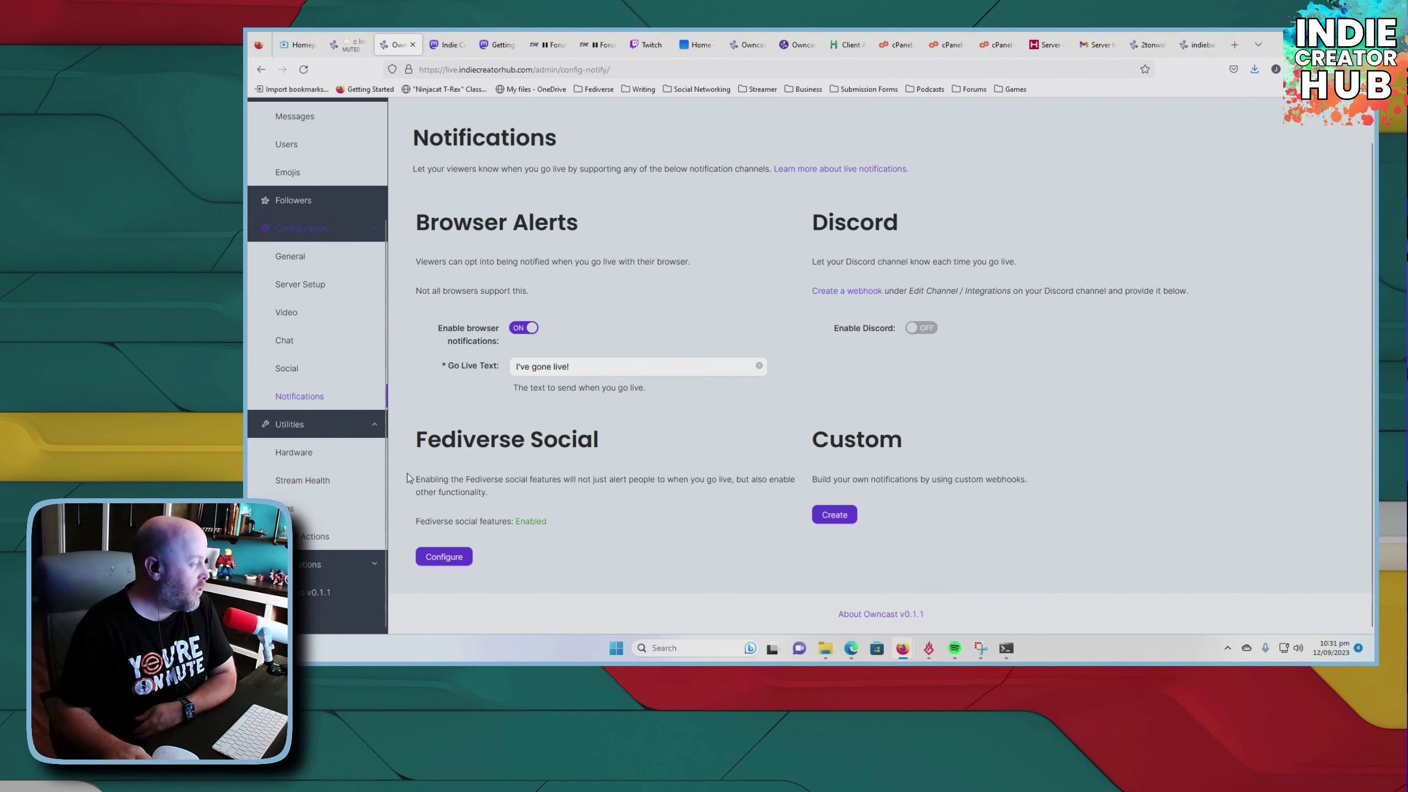
left_click(304, 572)
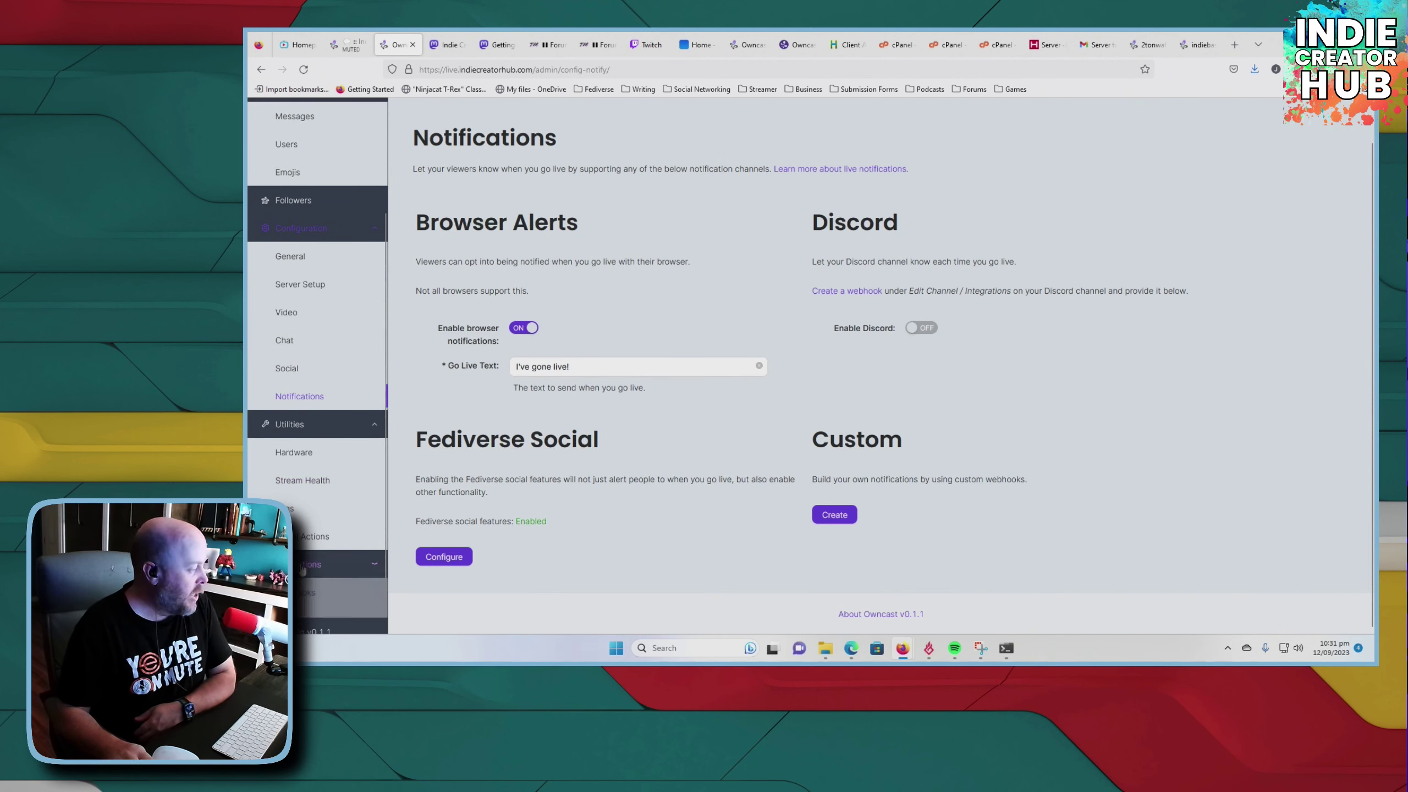
scroll(302, 583, "down", 2)
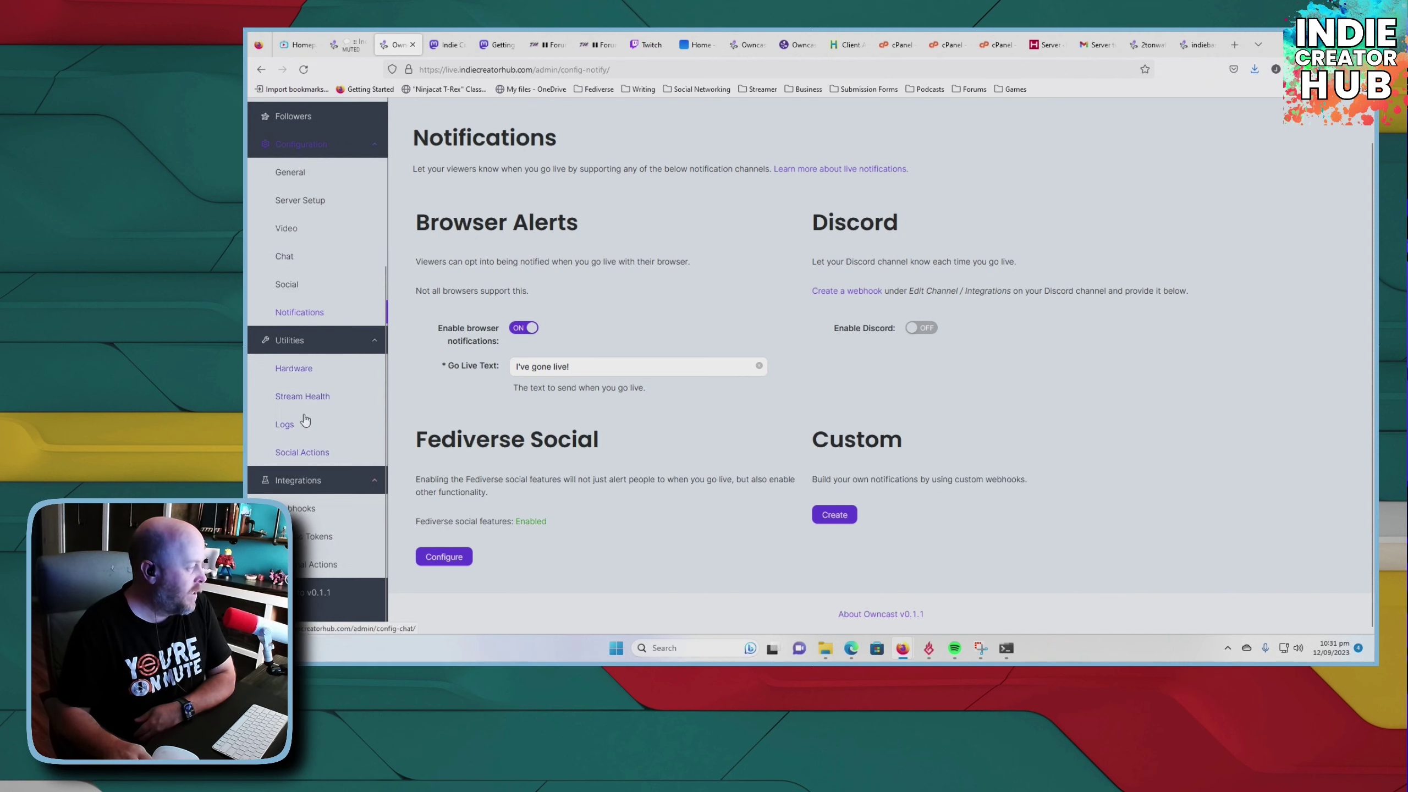
left_click(302, 515)
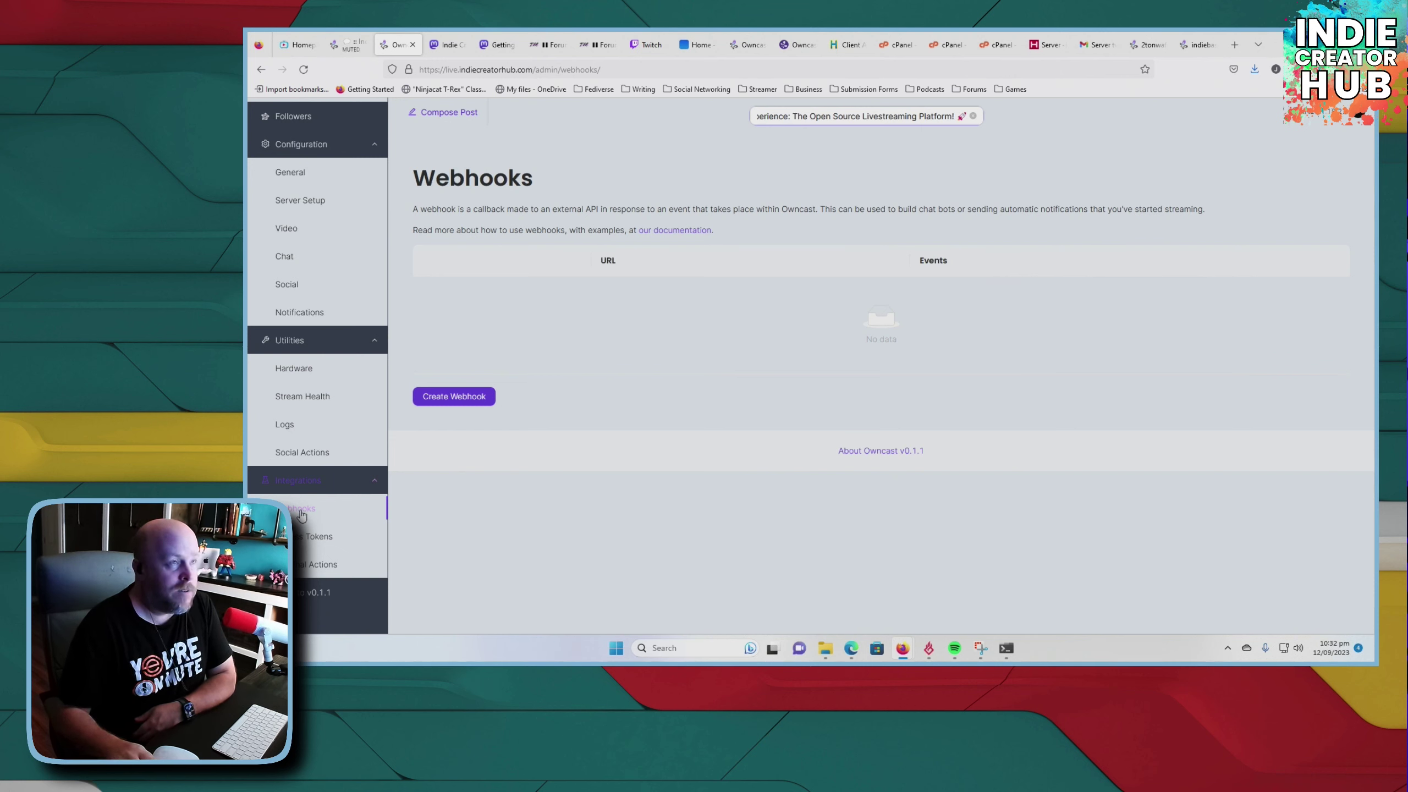
left_click(314, 542)
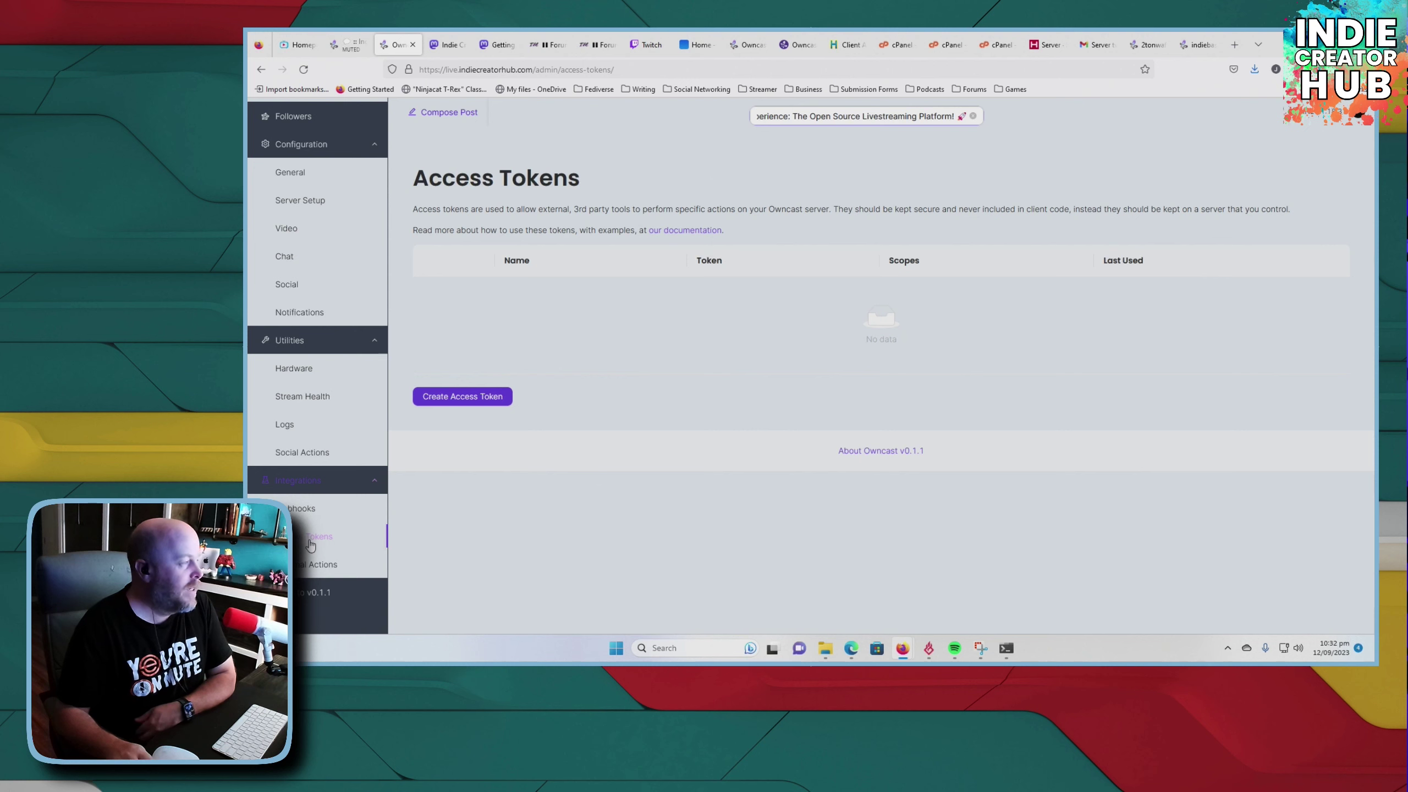
left_click(316, 564)
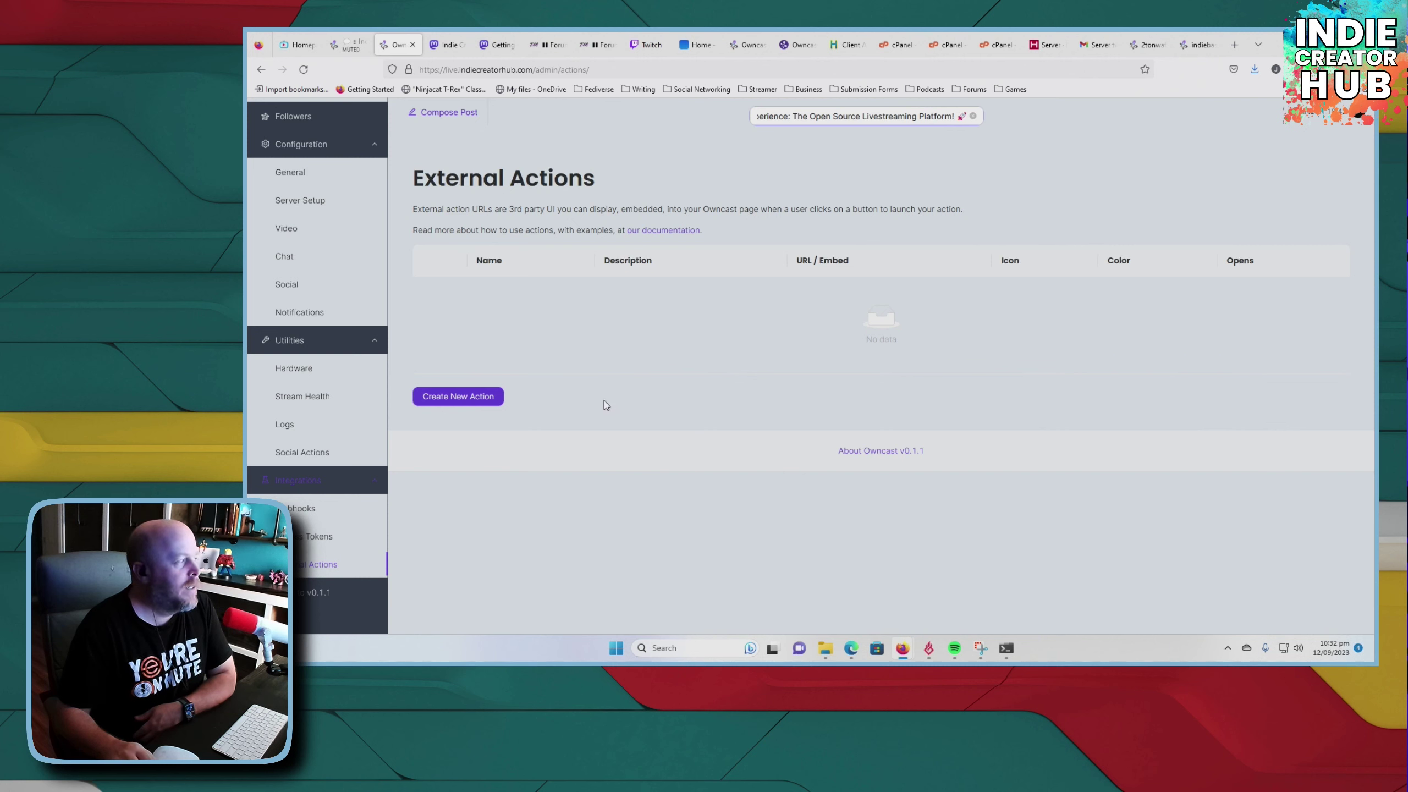
- Review the viewer statistics, including the viewer graph and the table of user agents and watch times
scroll(368, 411, "up", 5)
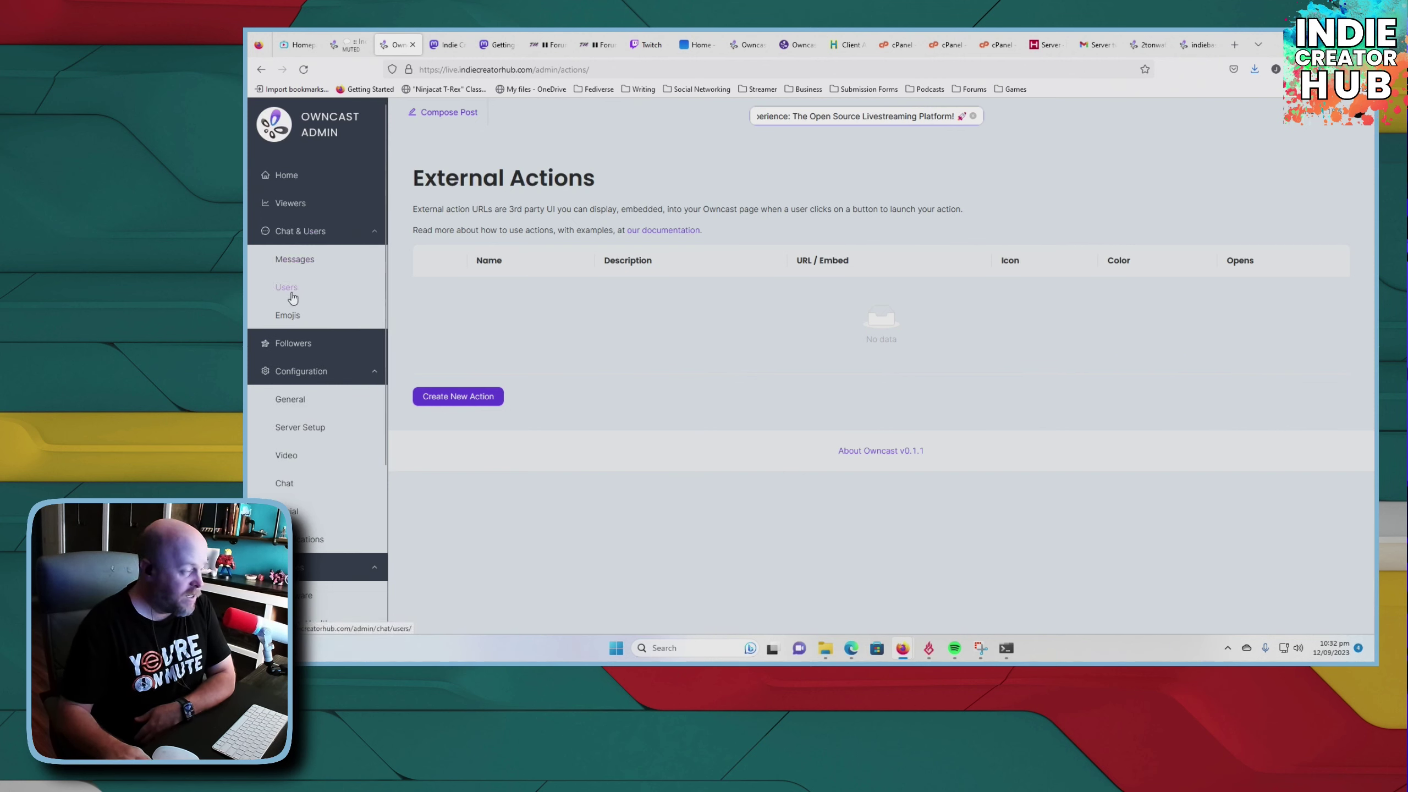
left_click(292, 207)
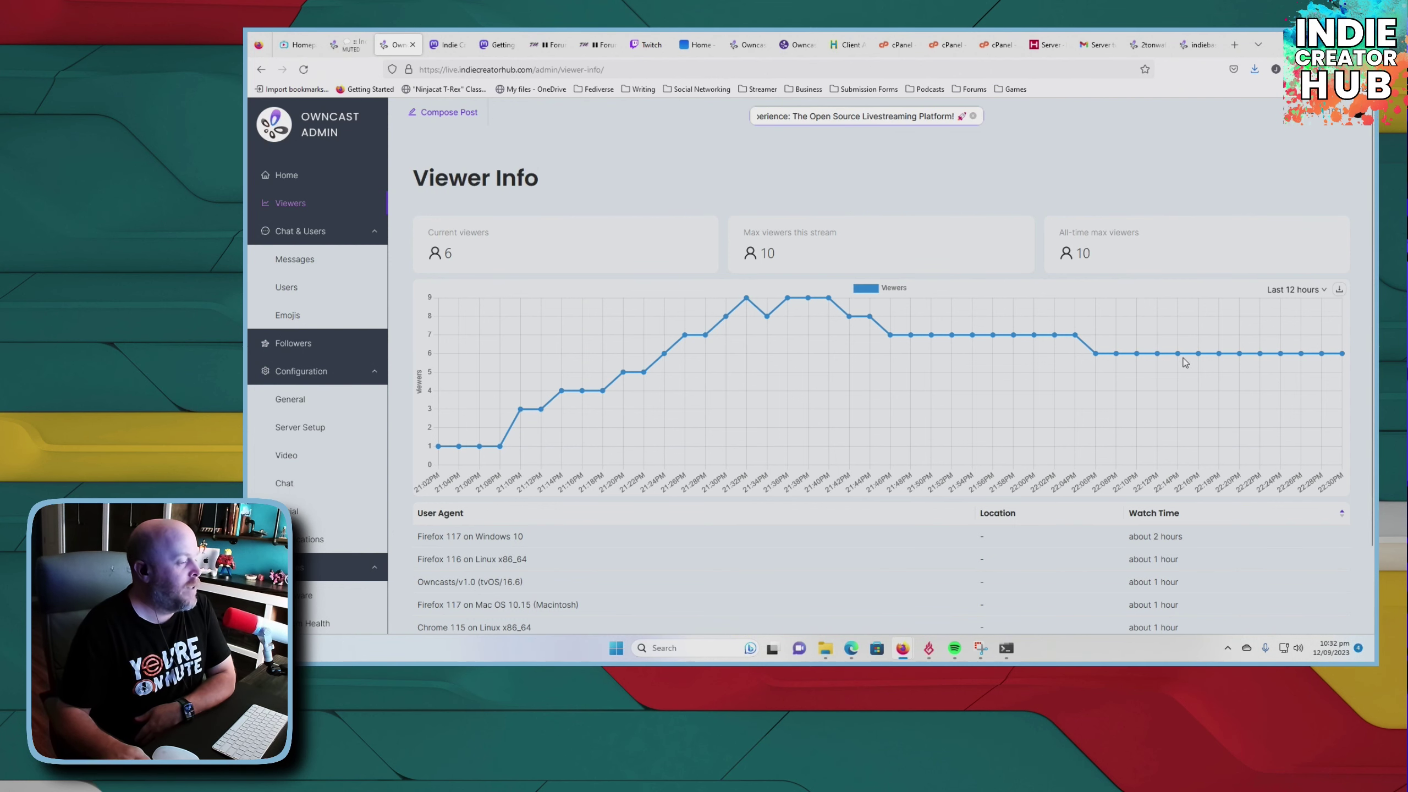
scroll(1185, 362, "down", 2)
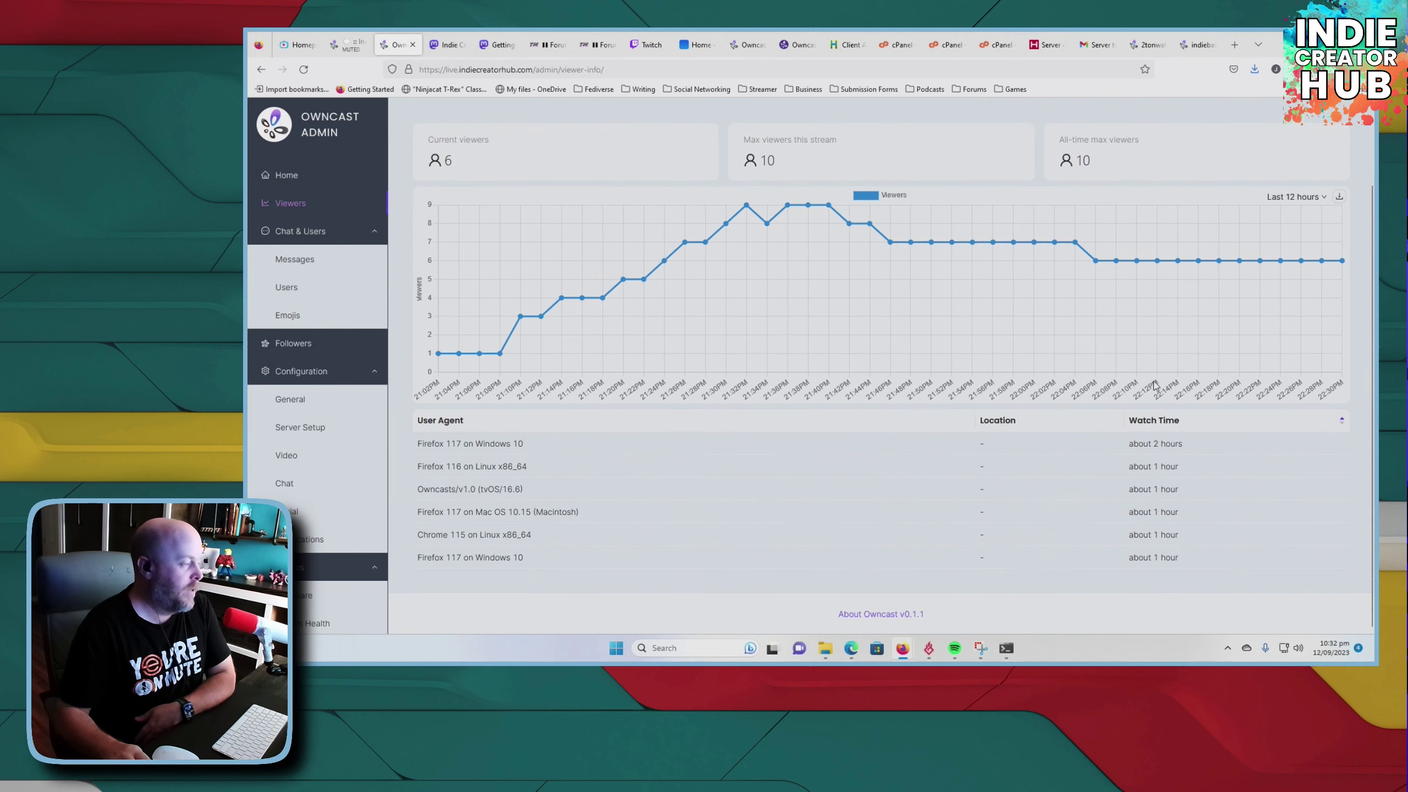
scroll(915, 399, "up", 2)
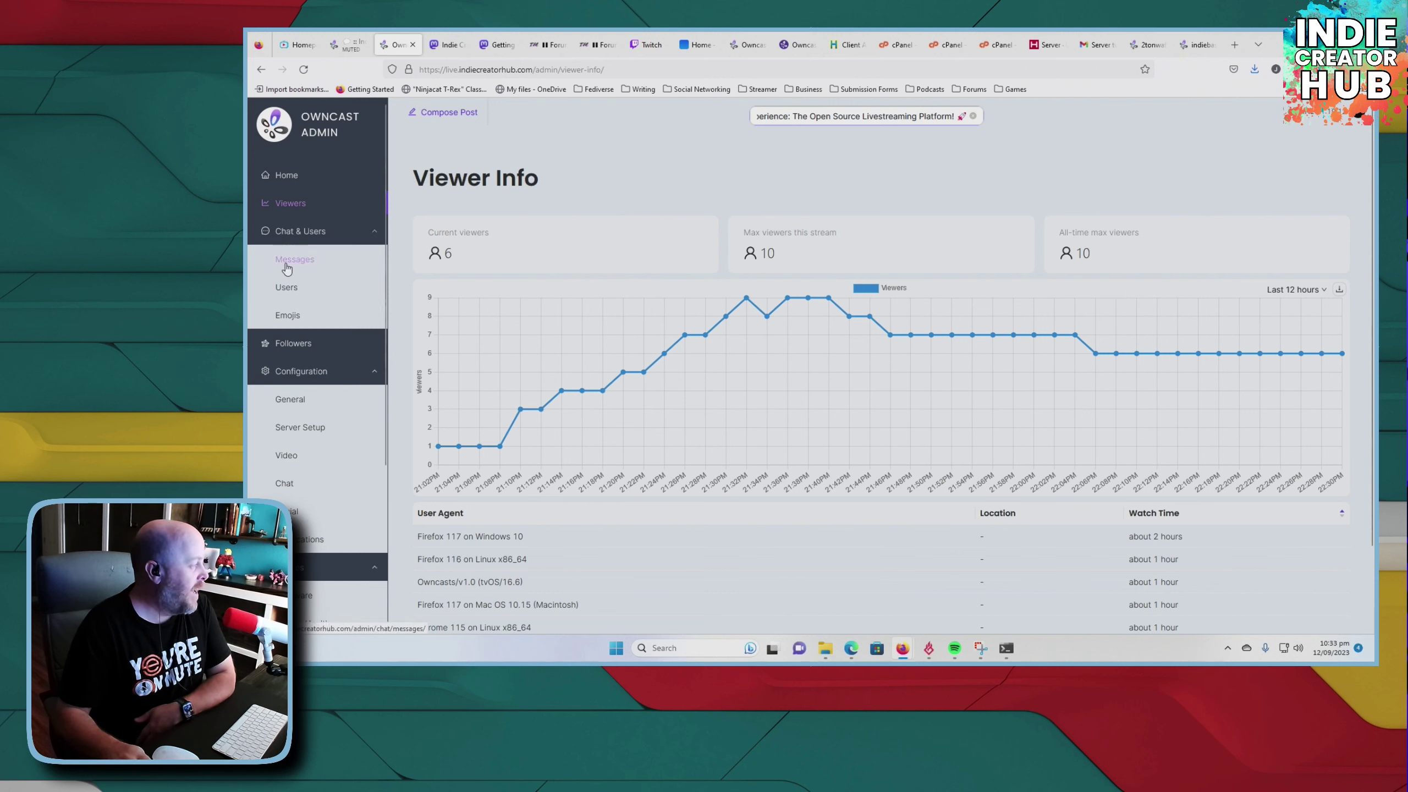
- In the chat messages, hide the newest message and show it again, and select and deselect the message about the CDN
left_click(288, 233)
left_click(288, 233)
left_click(294, 269)
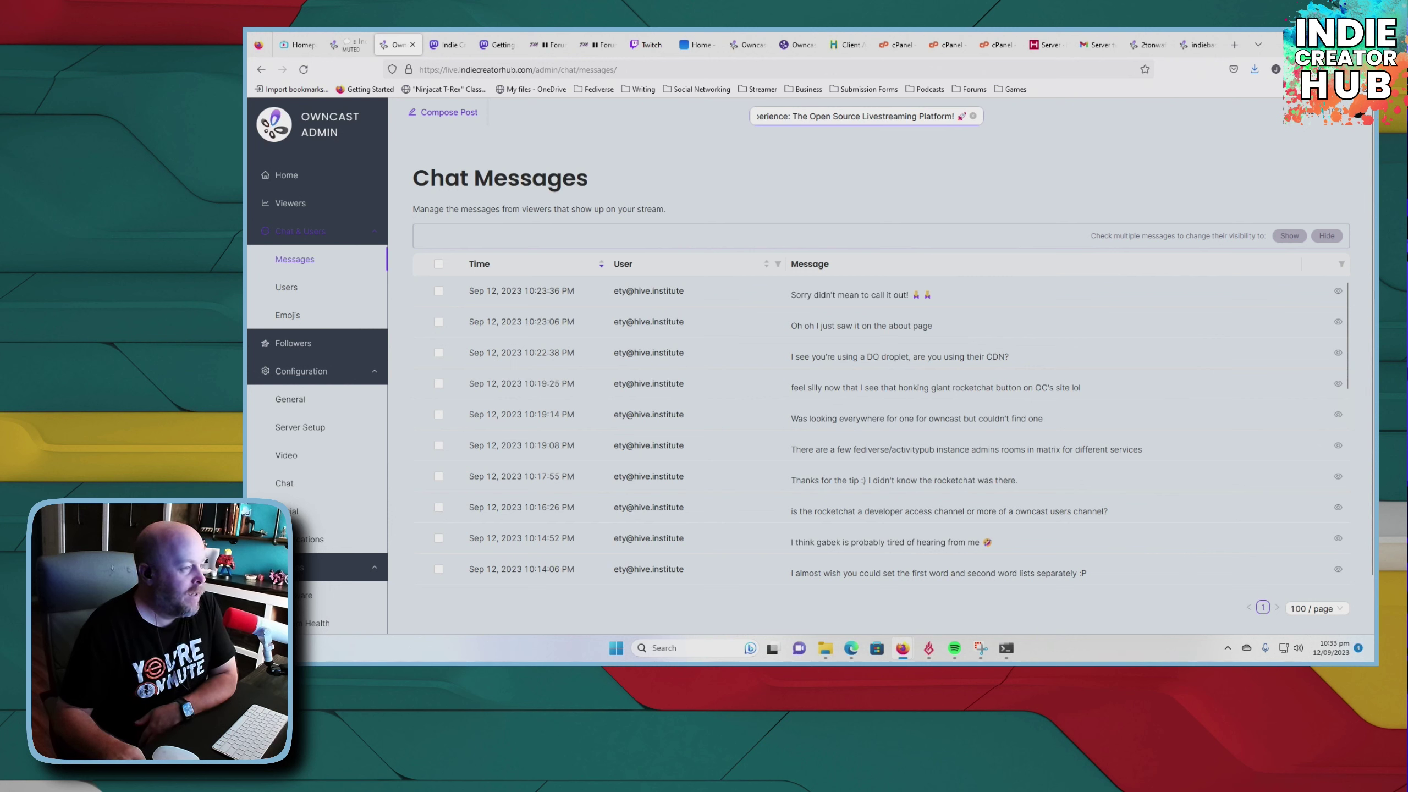
left_click(1338, 292)
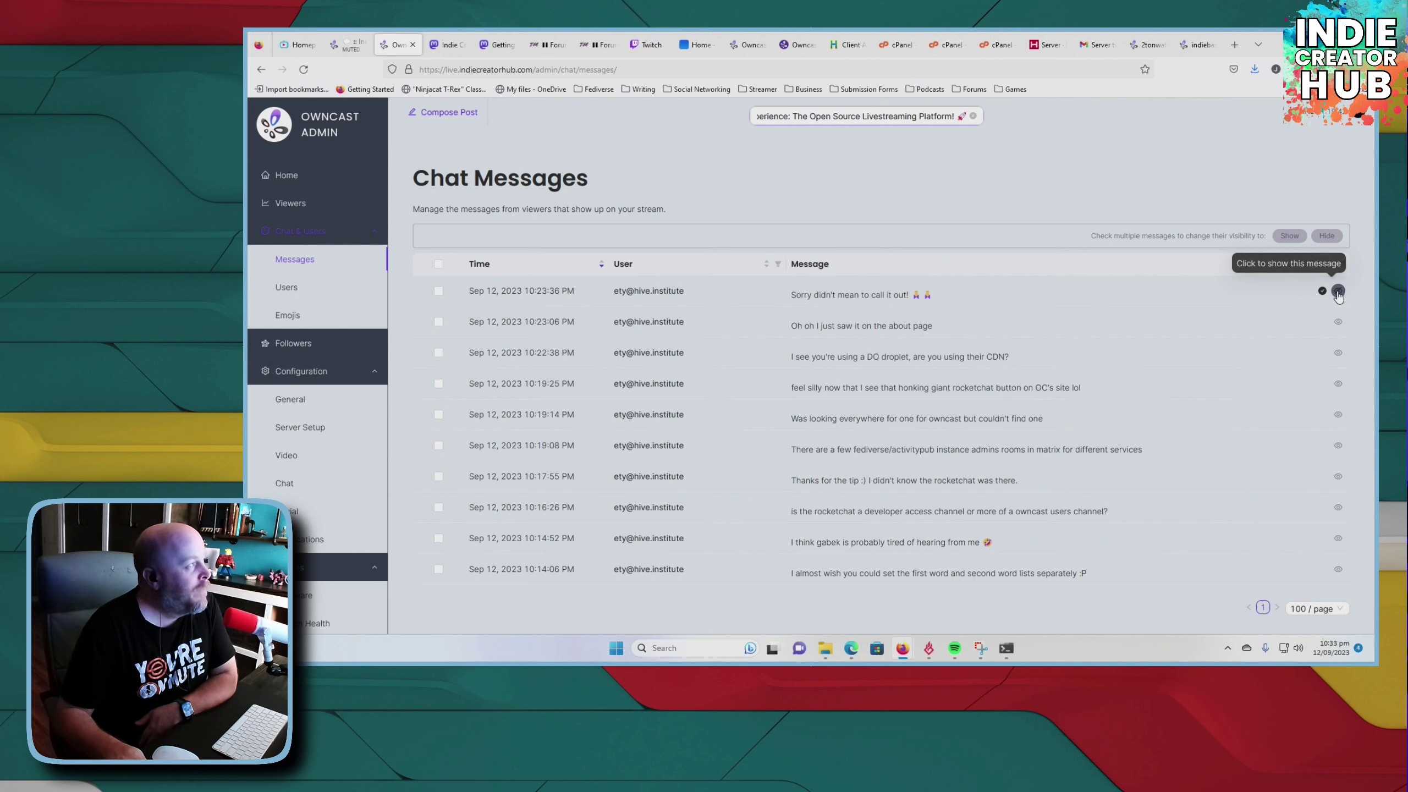
left_click(1338, 291)
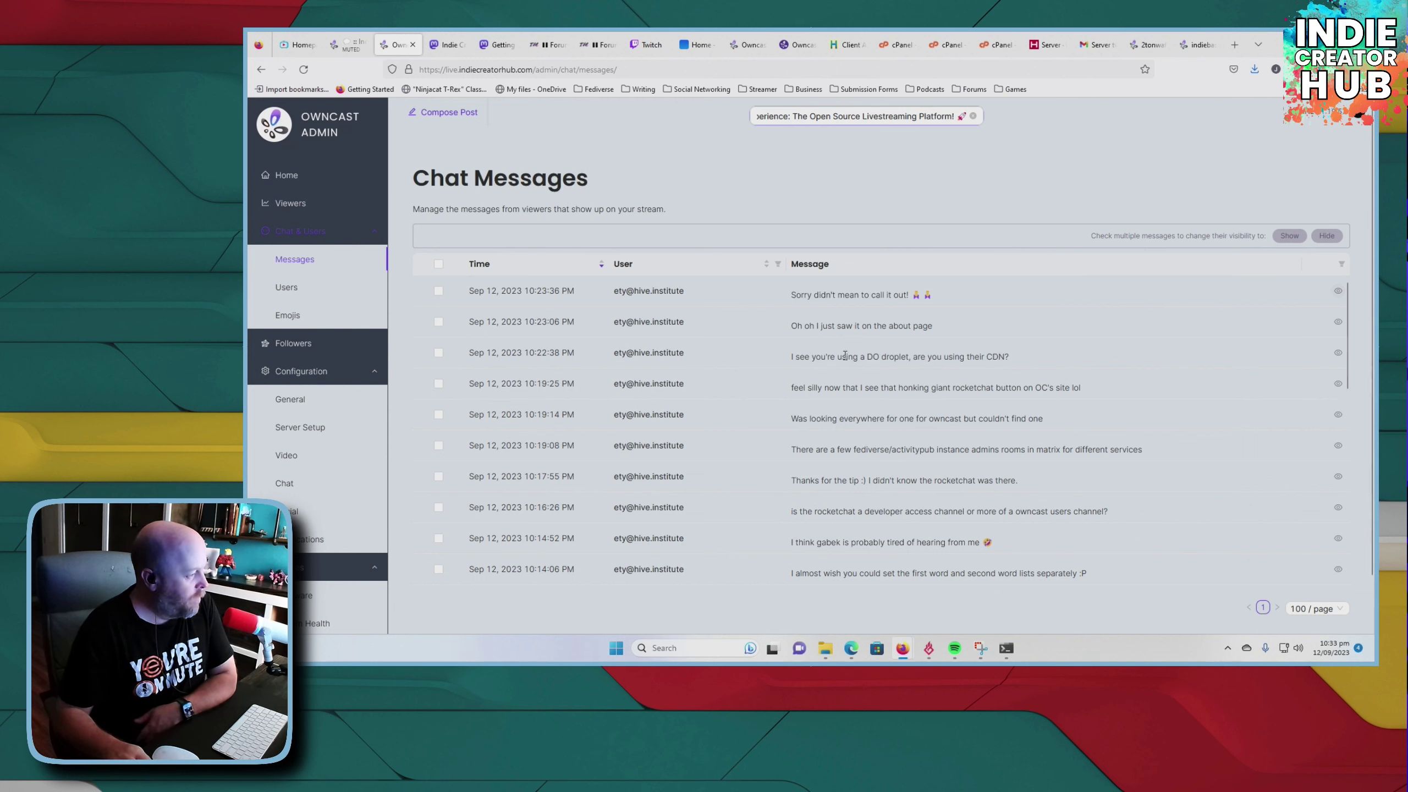
left_click(438, 353)
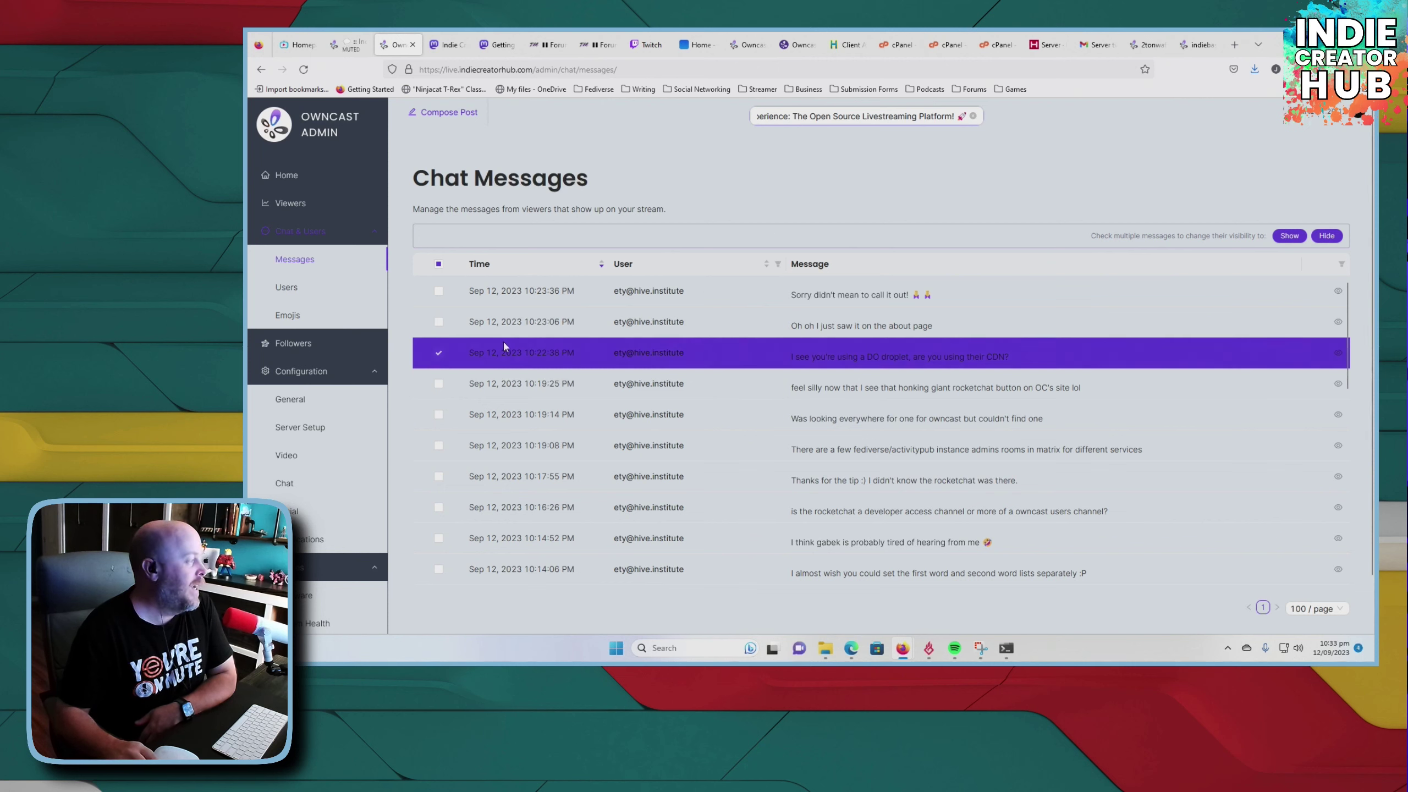
left_click(437, 358)
- Browse the chat's emoji collection, open the file picker for a new emoji and cancel it
left_click(307, 317)
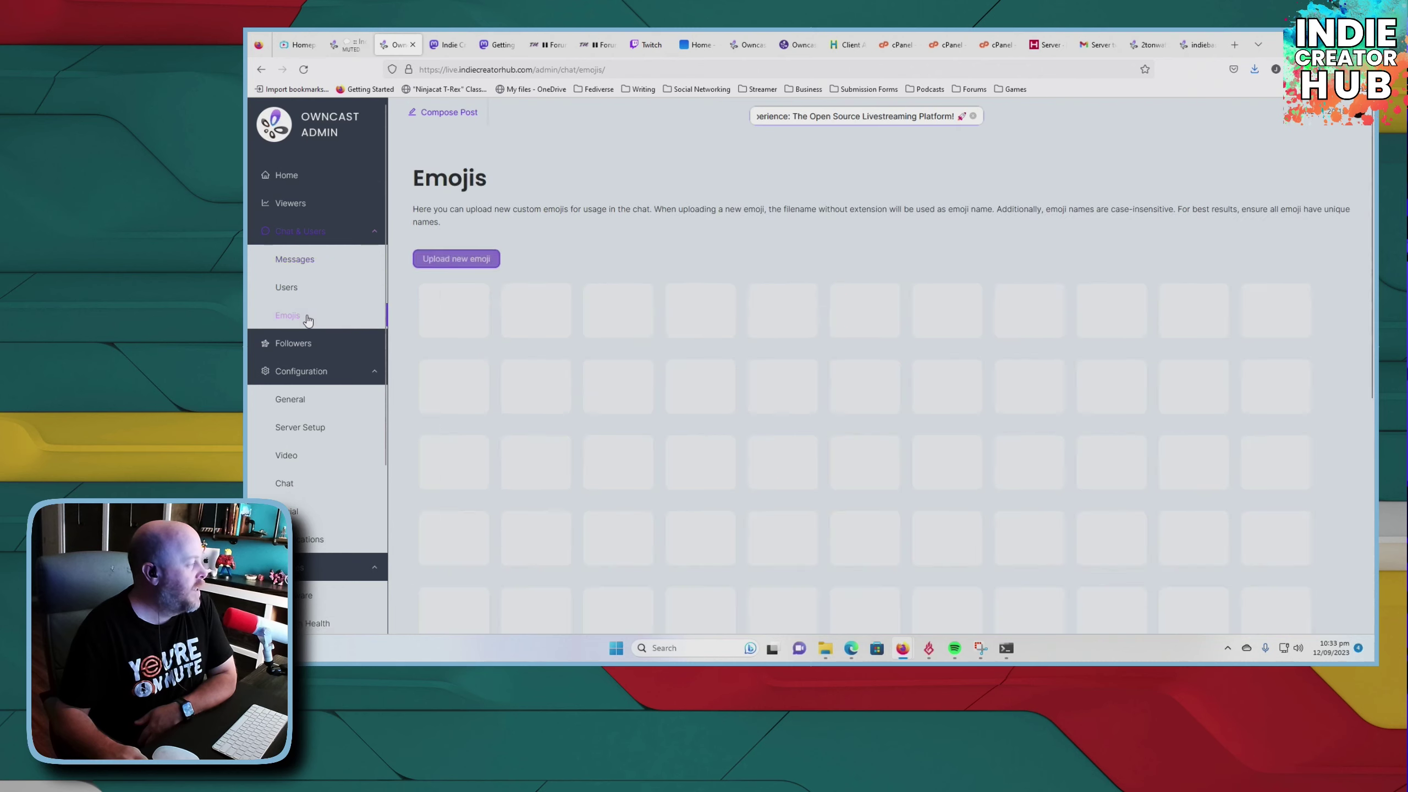
scroll(794, 395, "down", 8)
scroll(796, 396, "up", 7)
scroll(796, 396, "up", 1)
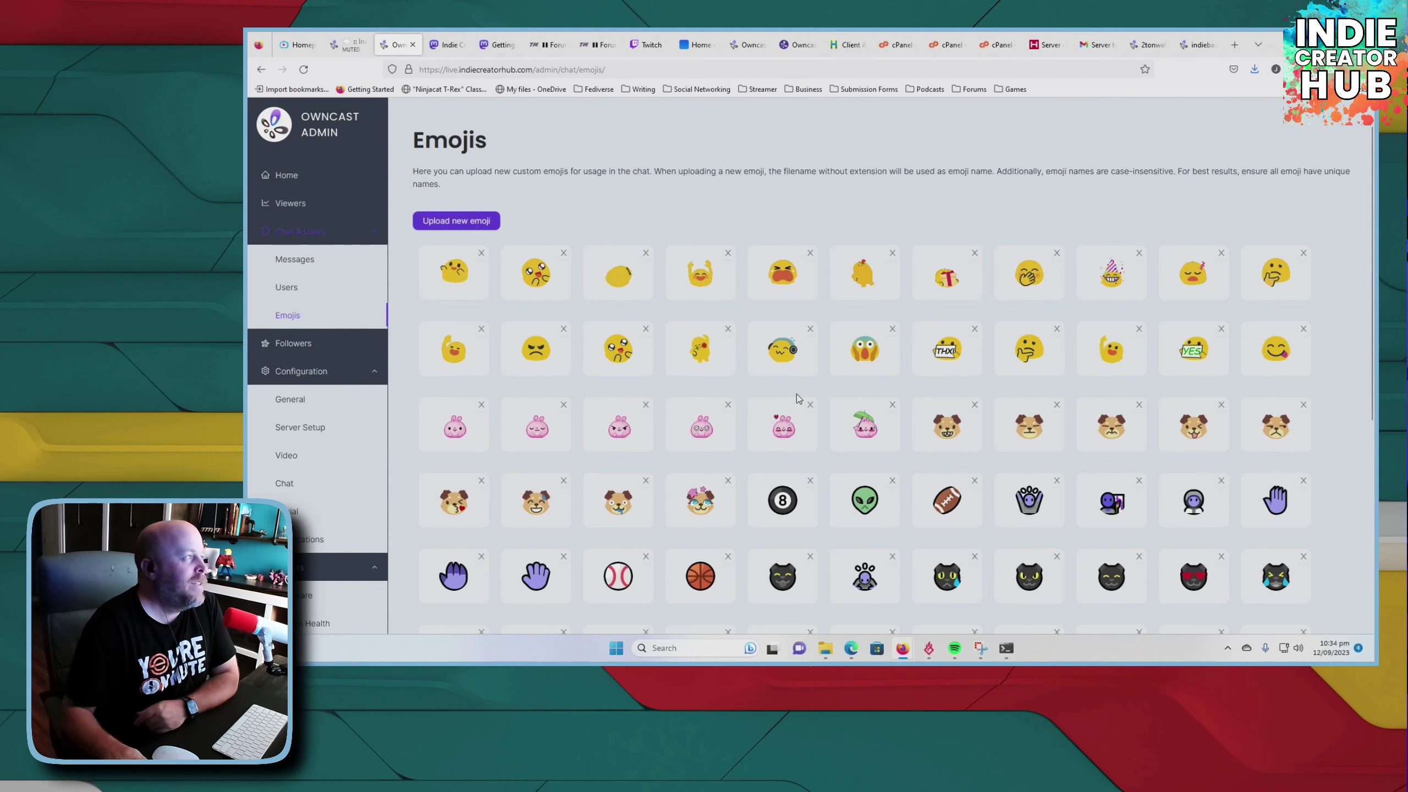
left_click(456, 221)
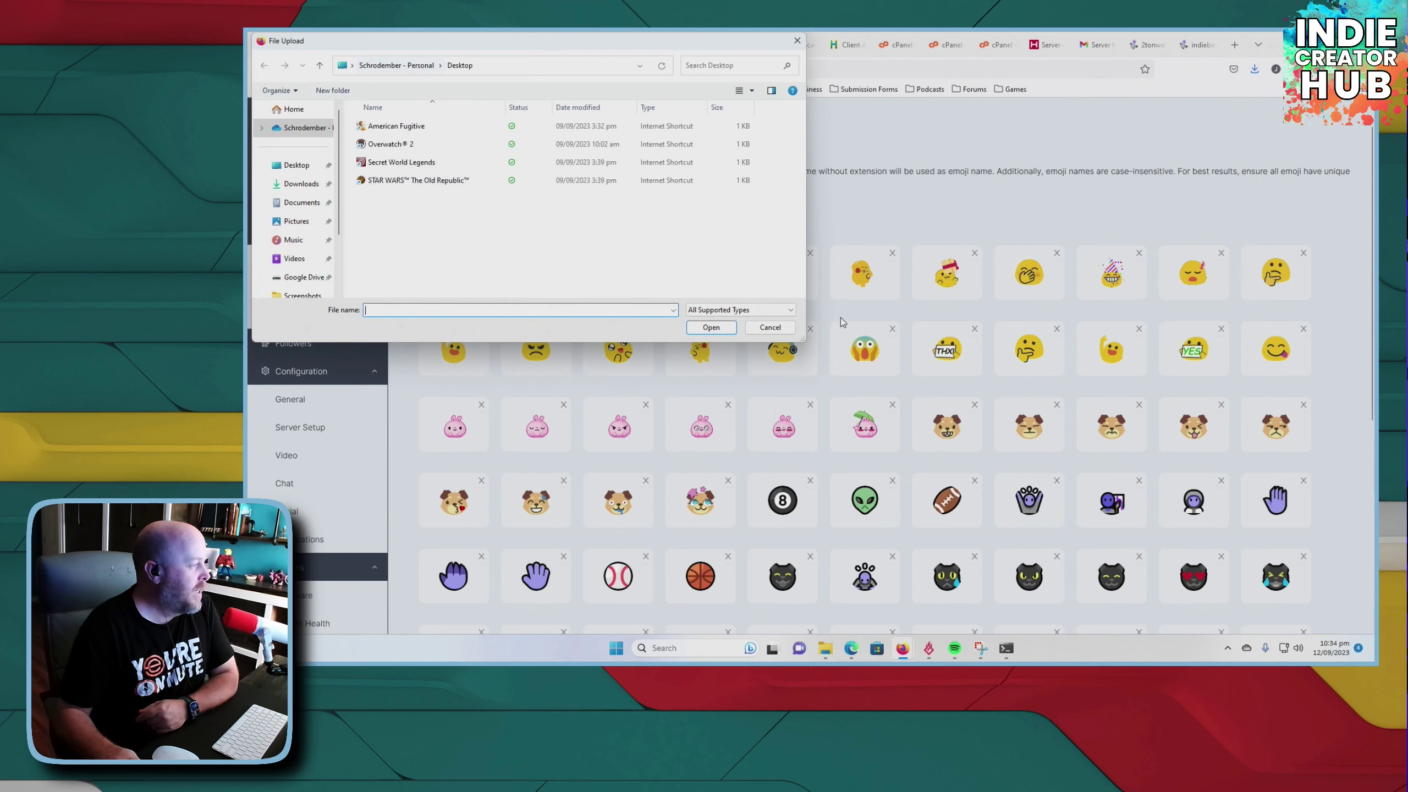
left_click(782, 327)
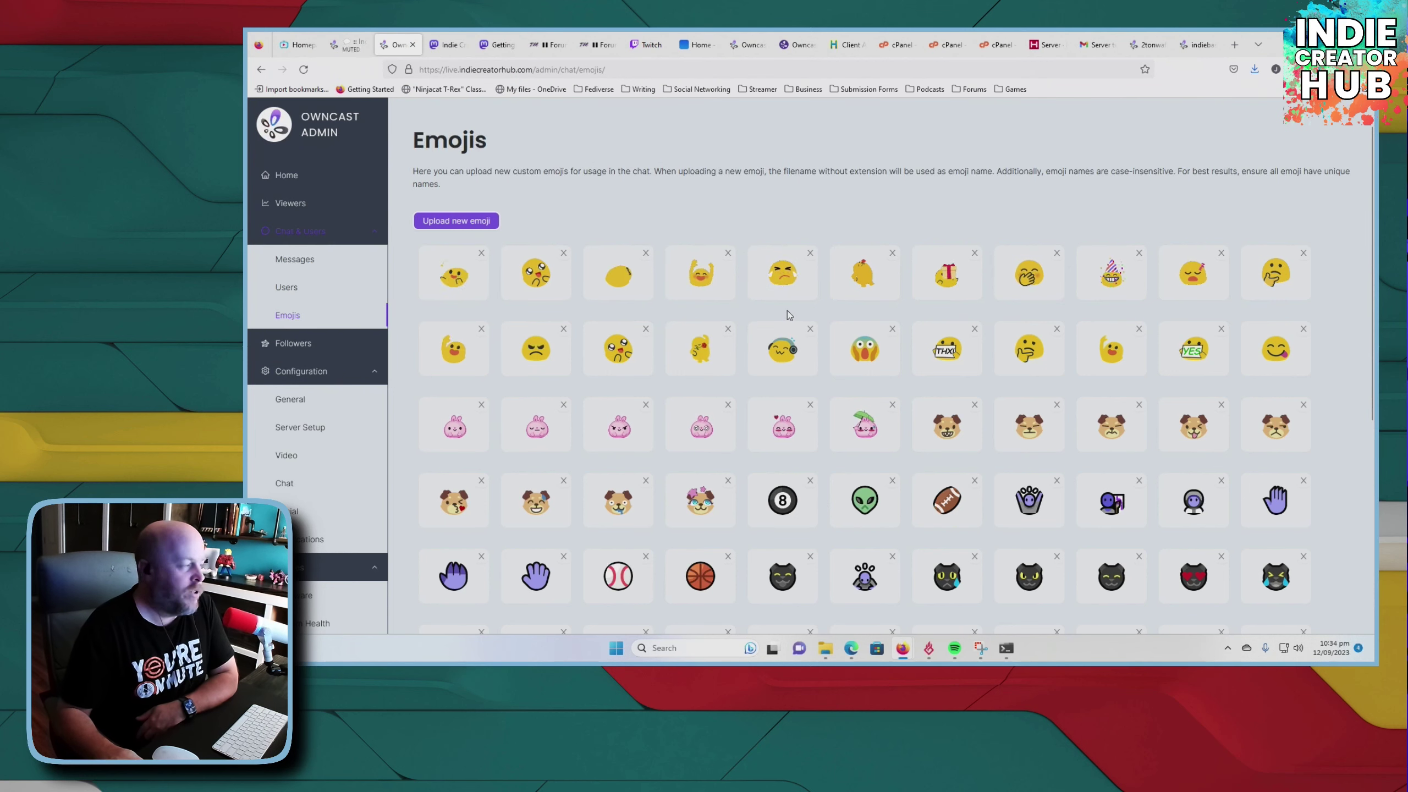
- Upload the "logo" image from the Content > Discord & Guilded > Emotes folder as a new emoji and check the emoji list
left_click(443, 221)
double_click(385, 126)
double_click(393, 131)
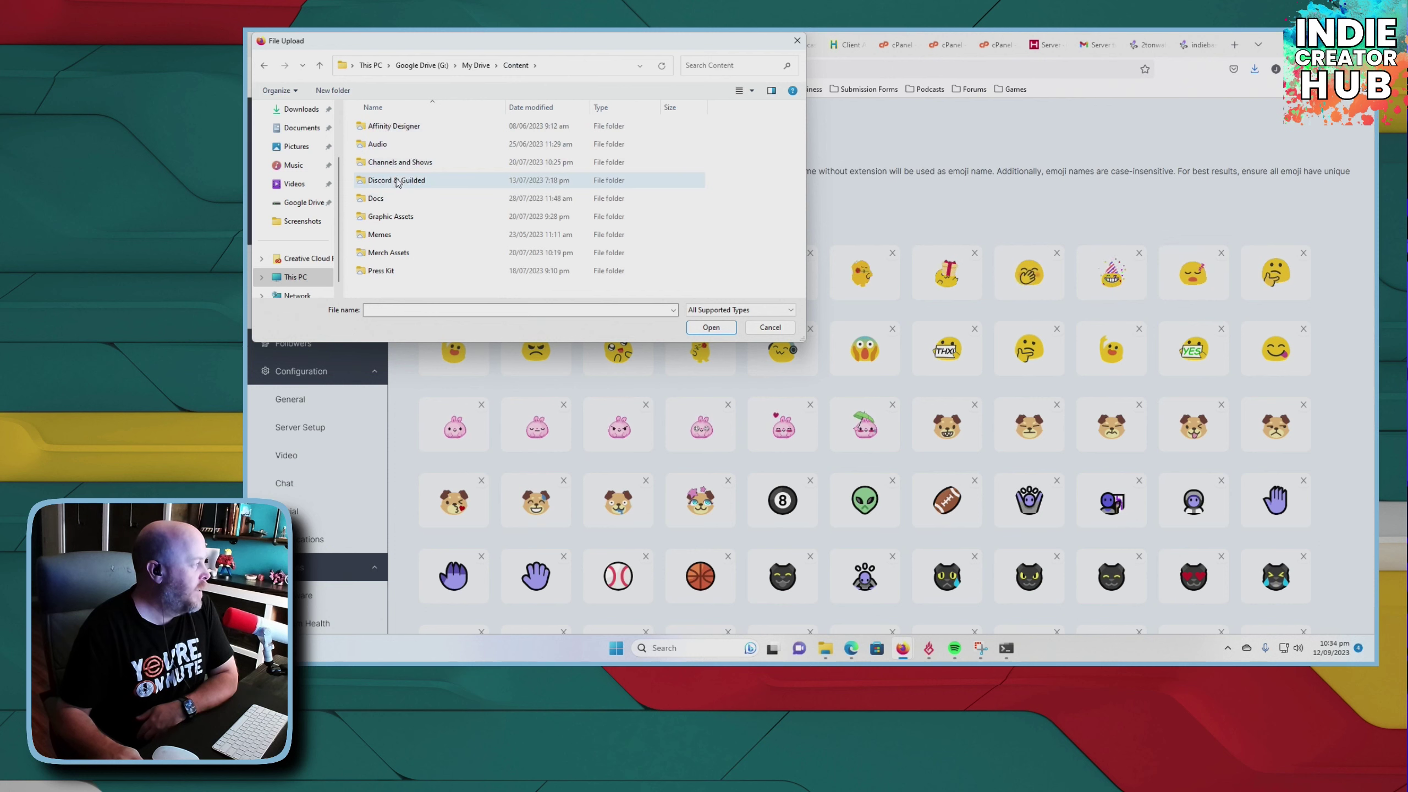
double_click(397, 181)
double_click(399, 165)
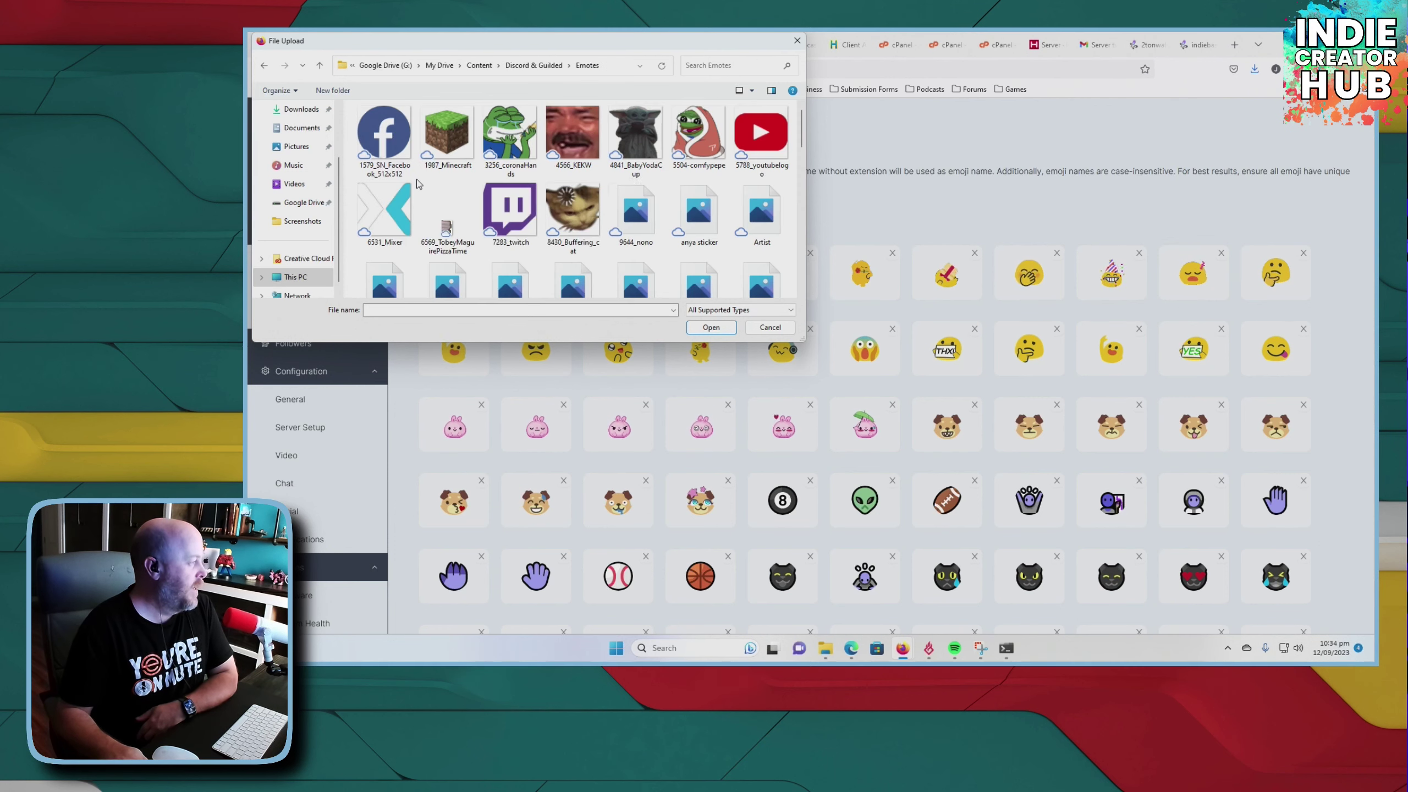
scroll(421, 183, "down", 6)
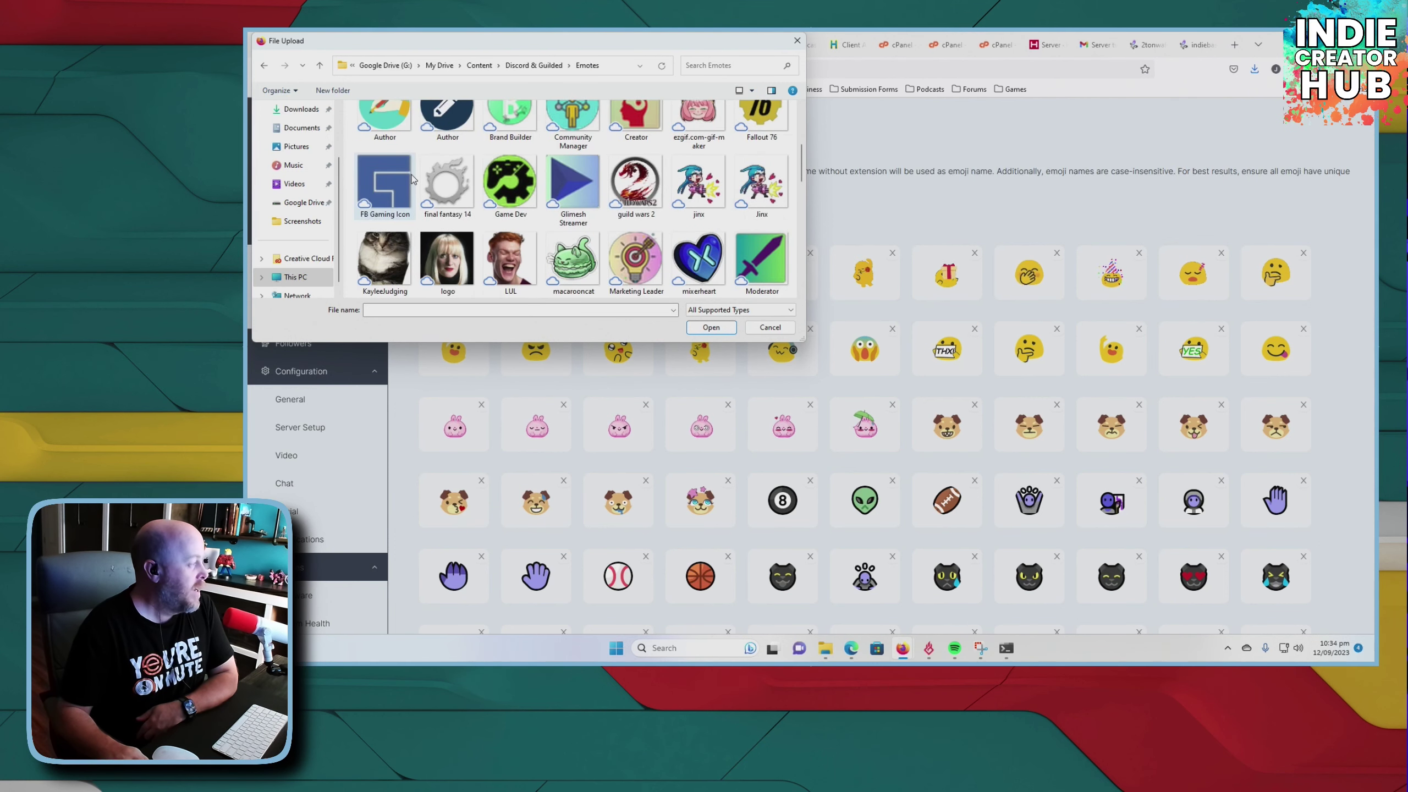
left_click(443, 180)
double_click(444, 180)
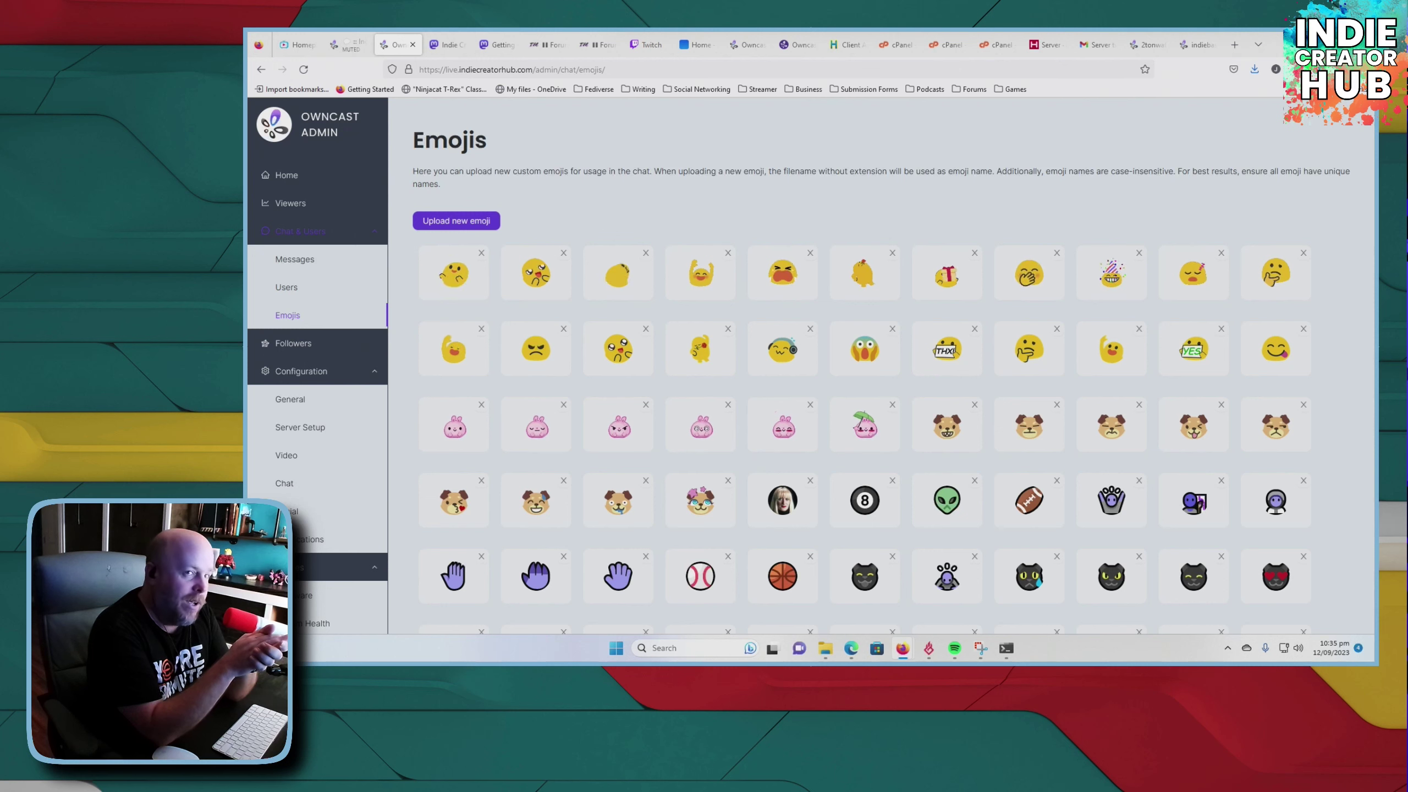
scroll(554, 598, "down", 5)
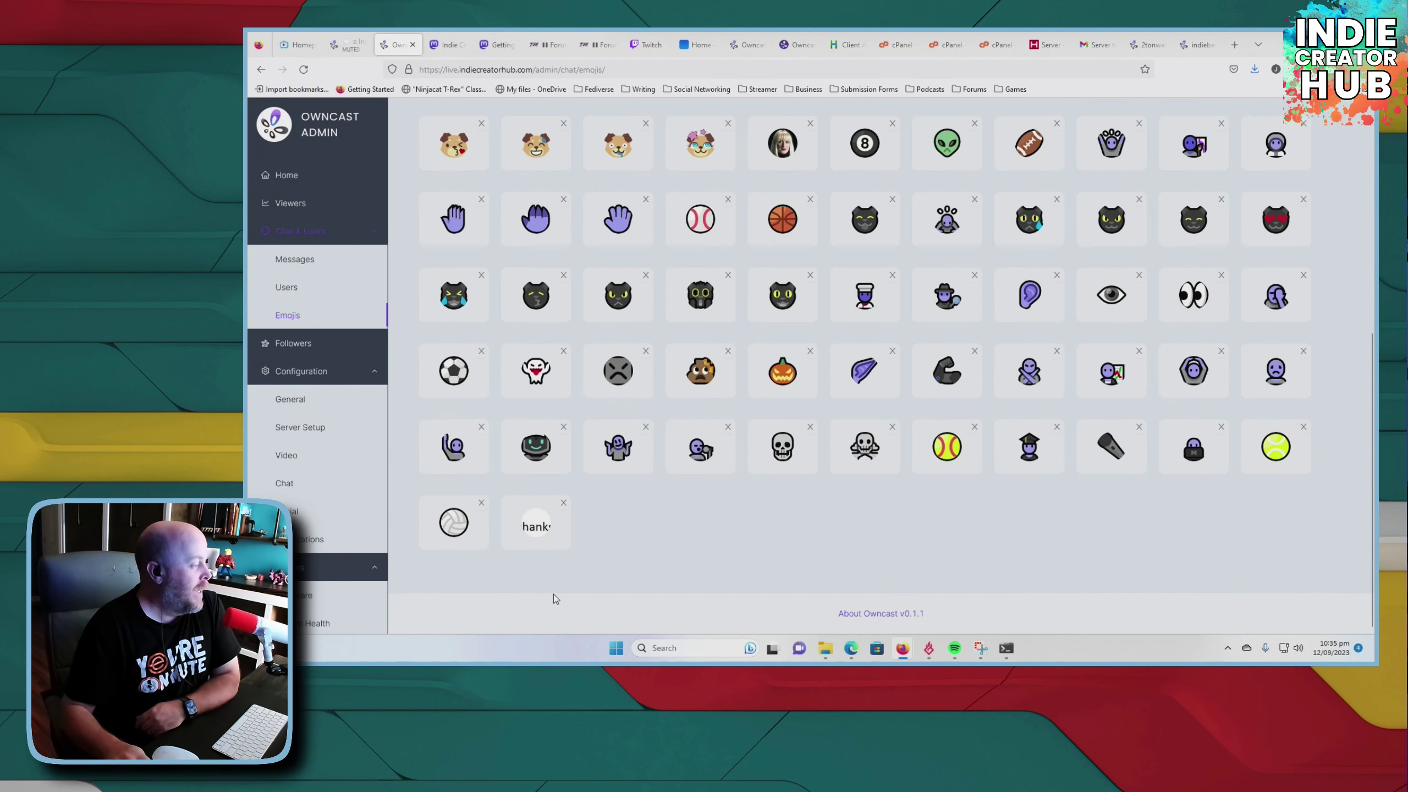
- Look at the followers list and the blocked accounts list
left_click(286, 349)
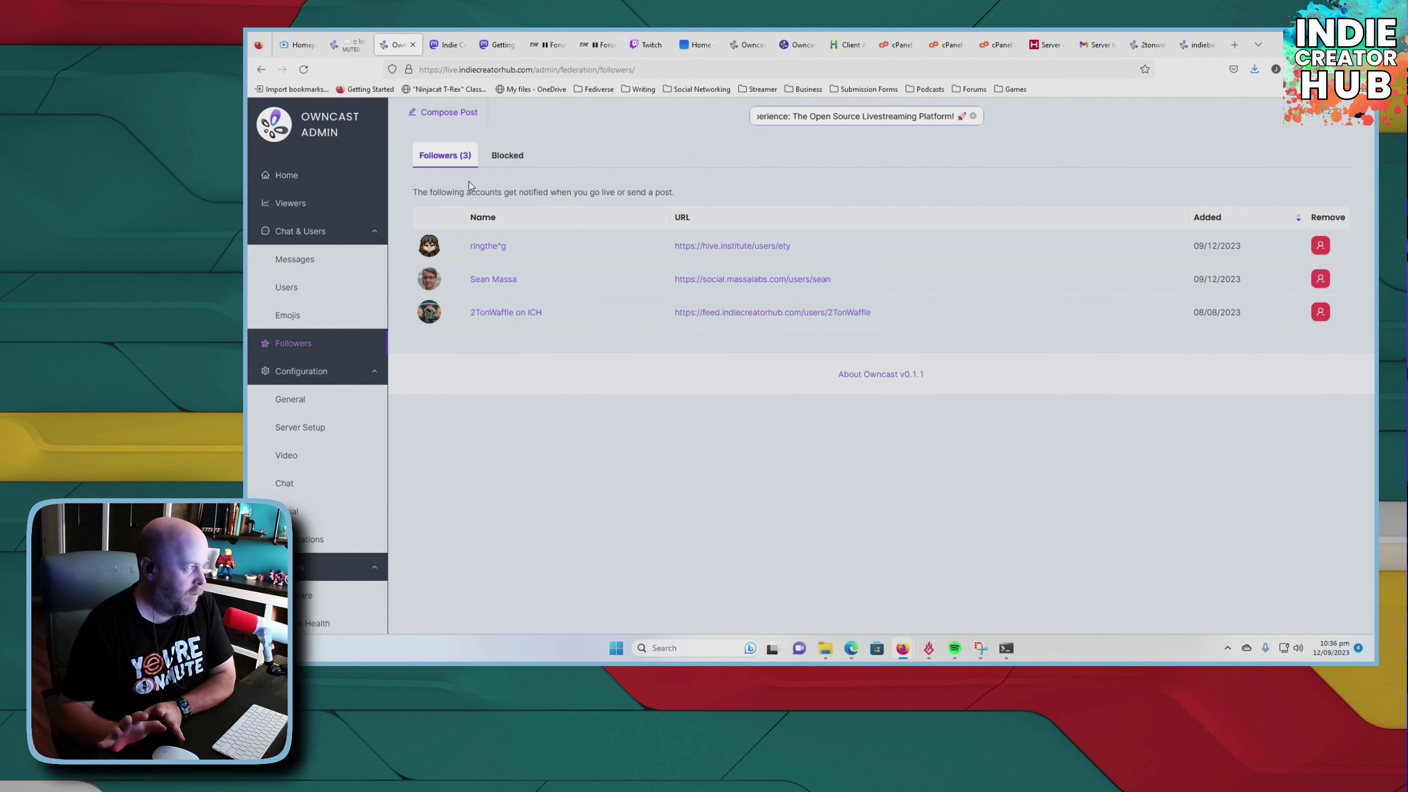
left_click(497, 158)
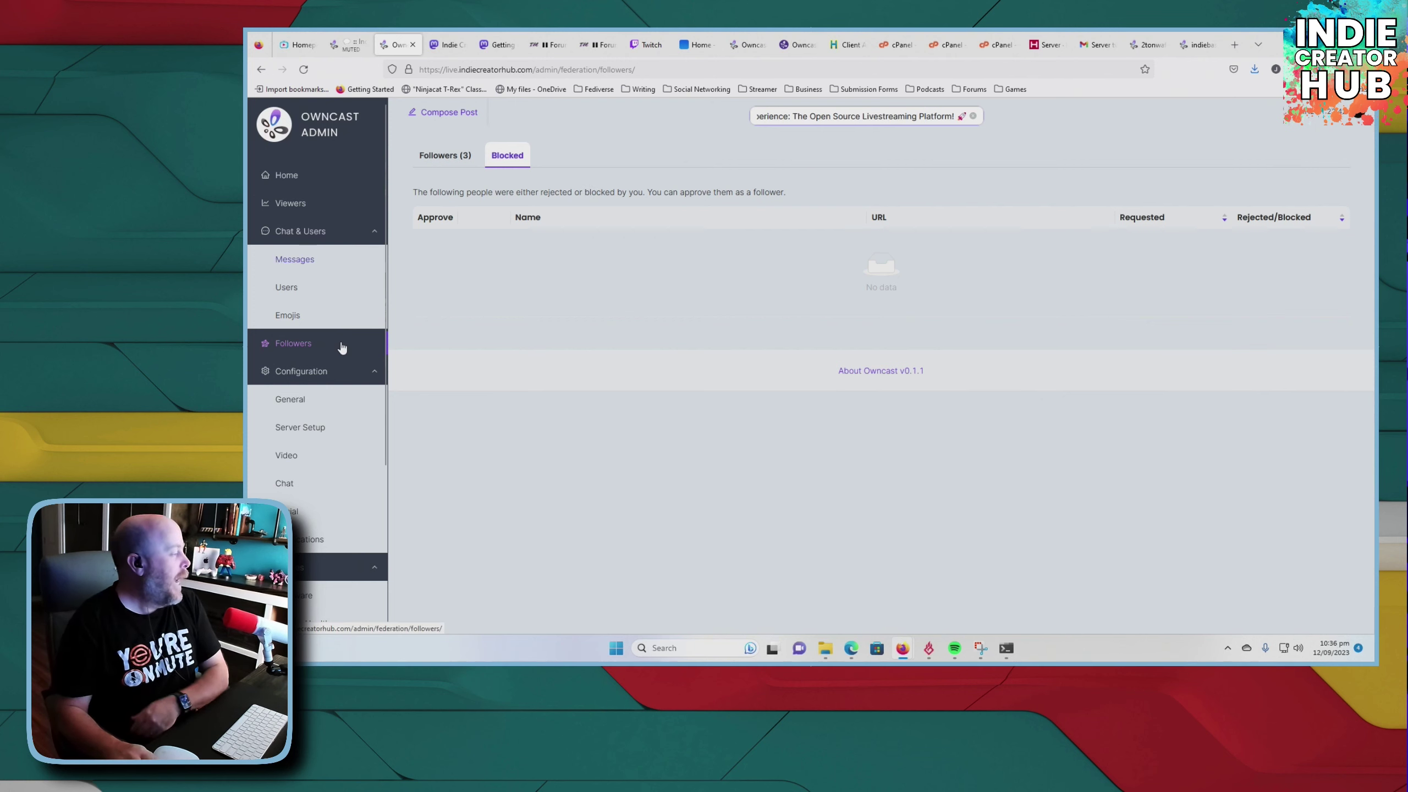
scroll(302, 345, "down", 4)
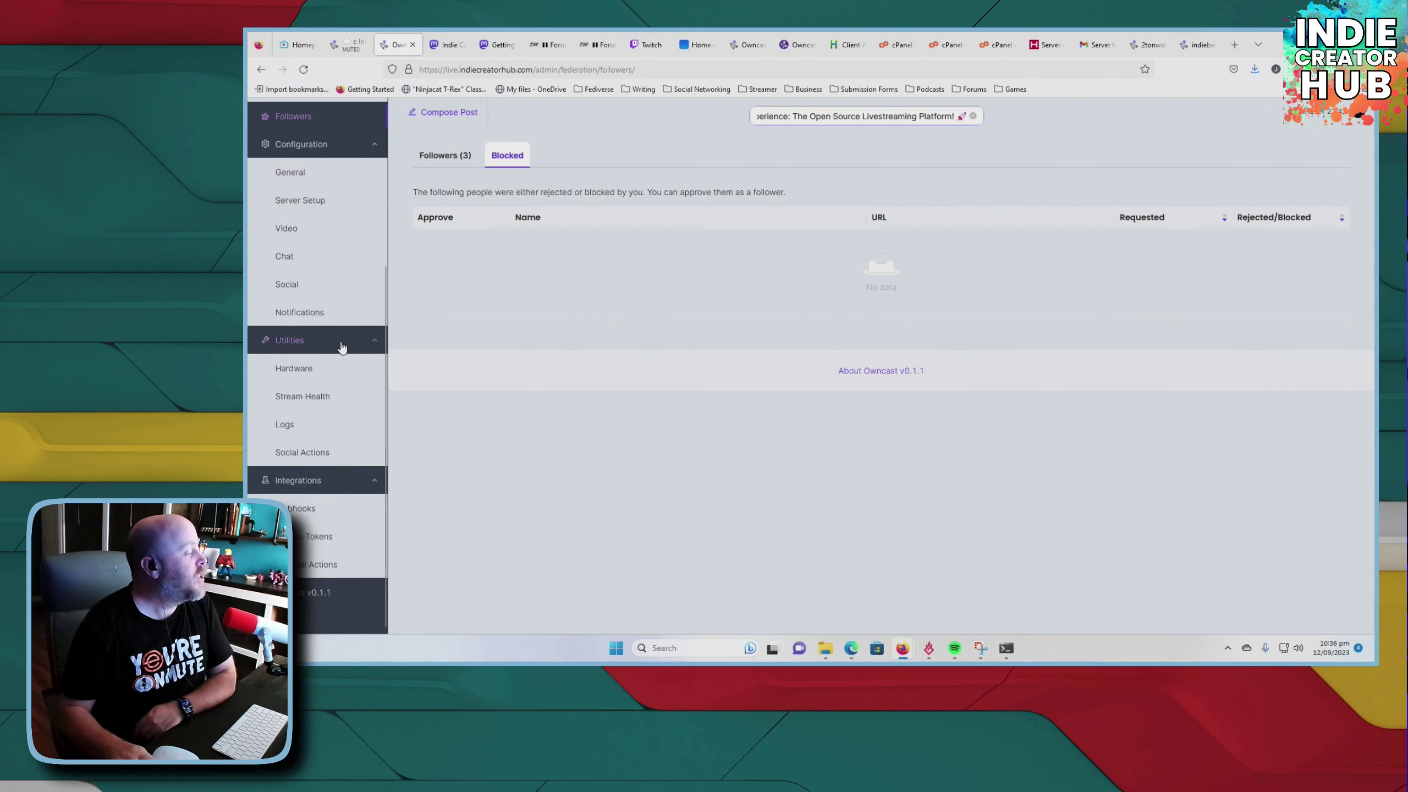
scroll(342, 355, "up", 4)
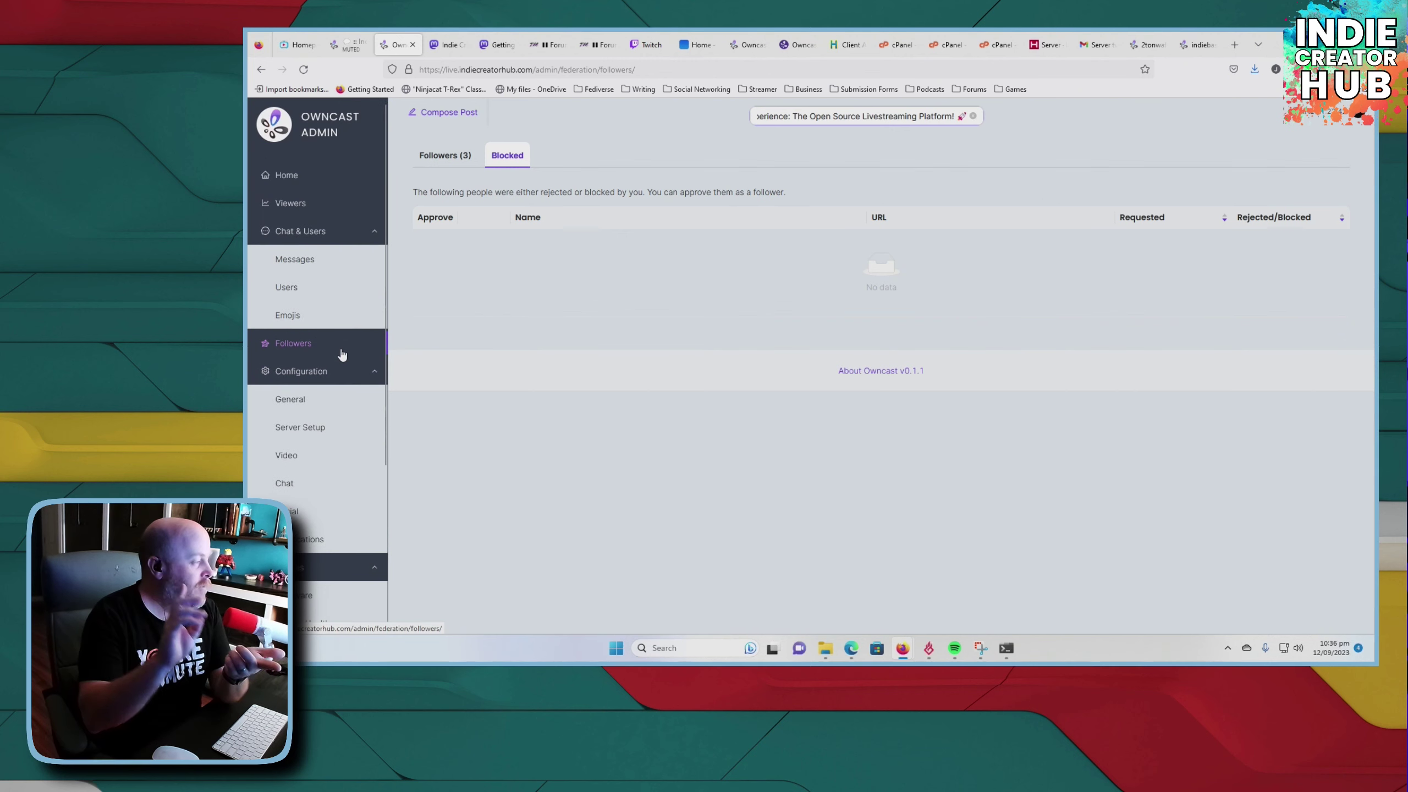